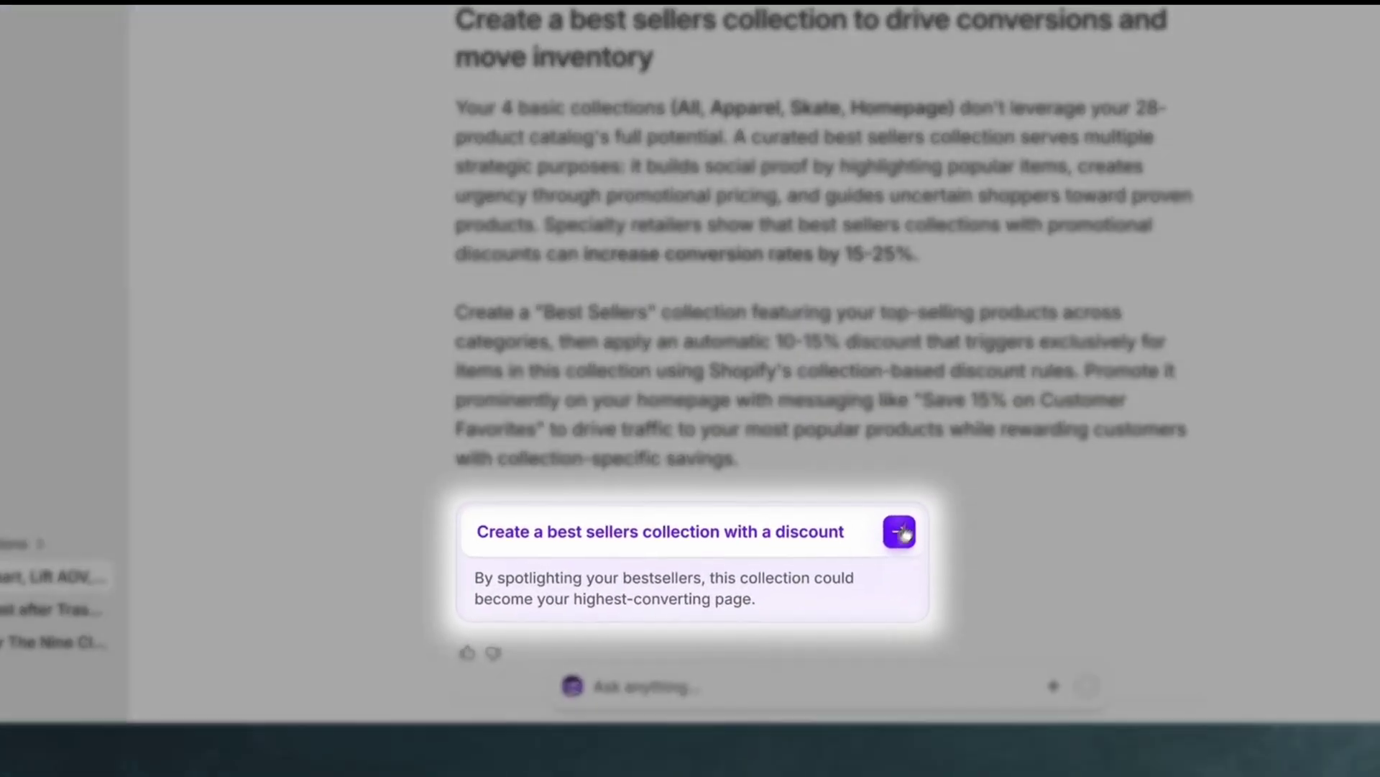
Ask Sidekick to plan a best sellers collection with a discount, requesting arch-shaped images
left_click(895, 538)
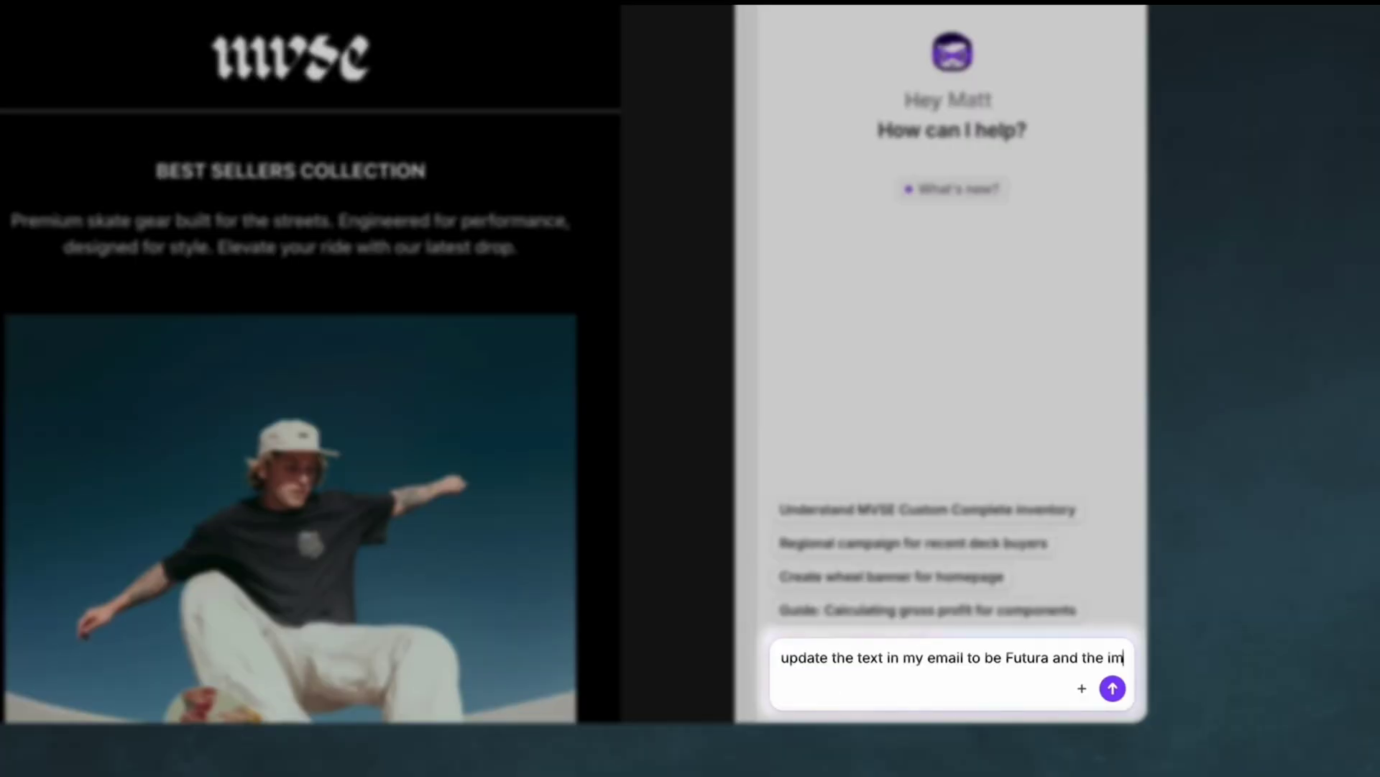
type("ages to be arch shaped")
key("Return")
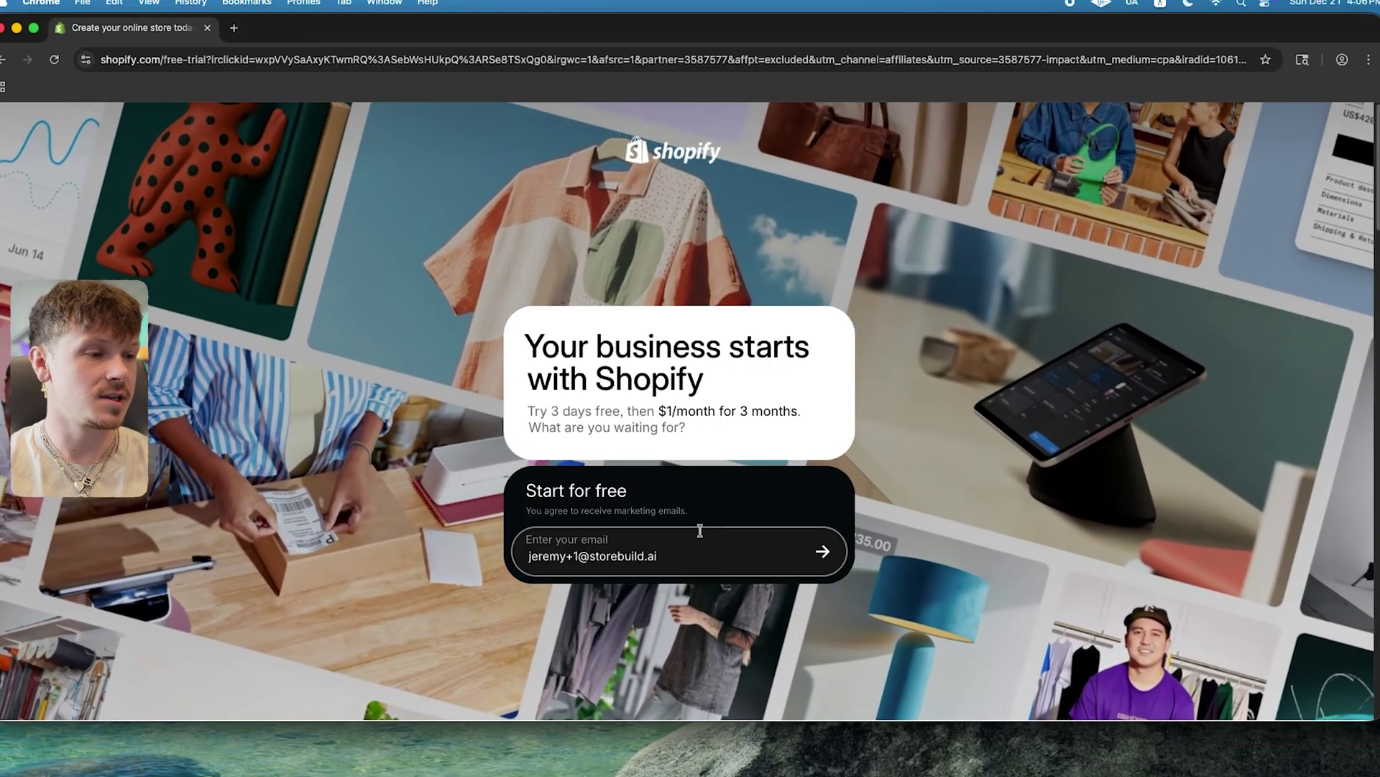
Log in with the entered email and the account password
left_click(824, 552)
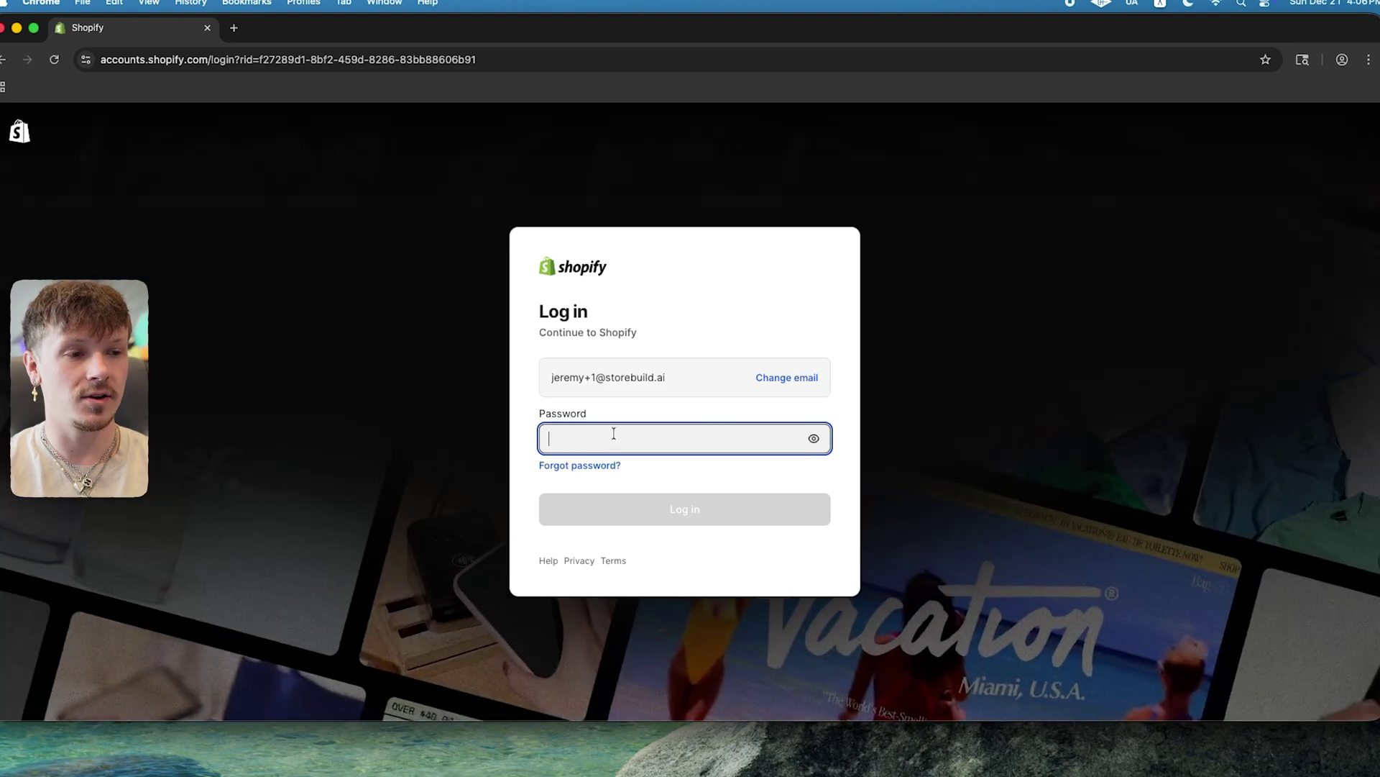
type("•••••••••")
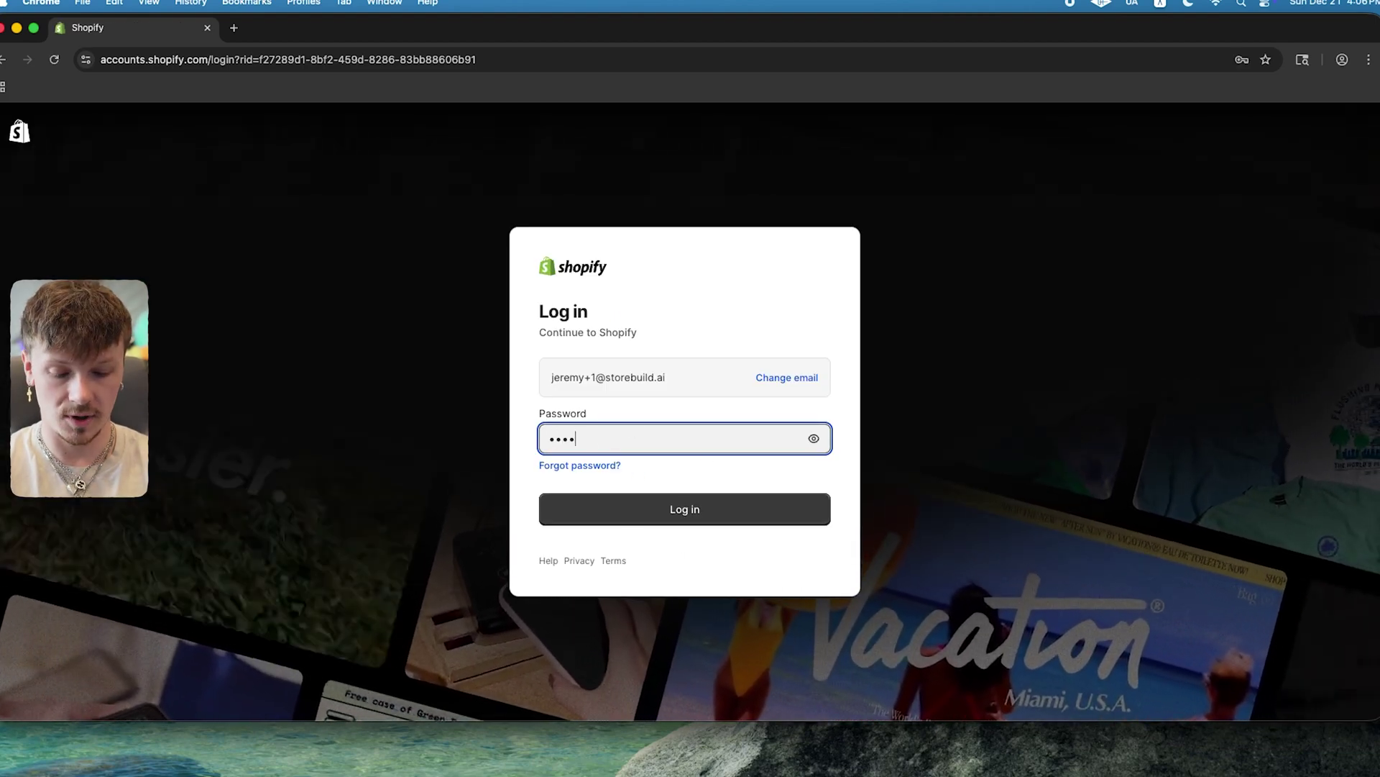
key("Return")
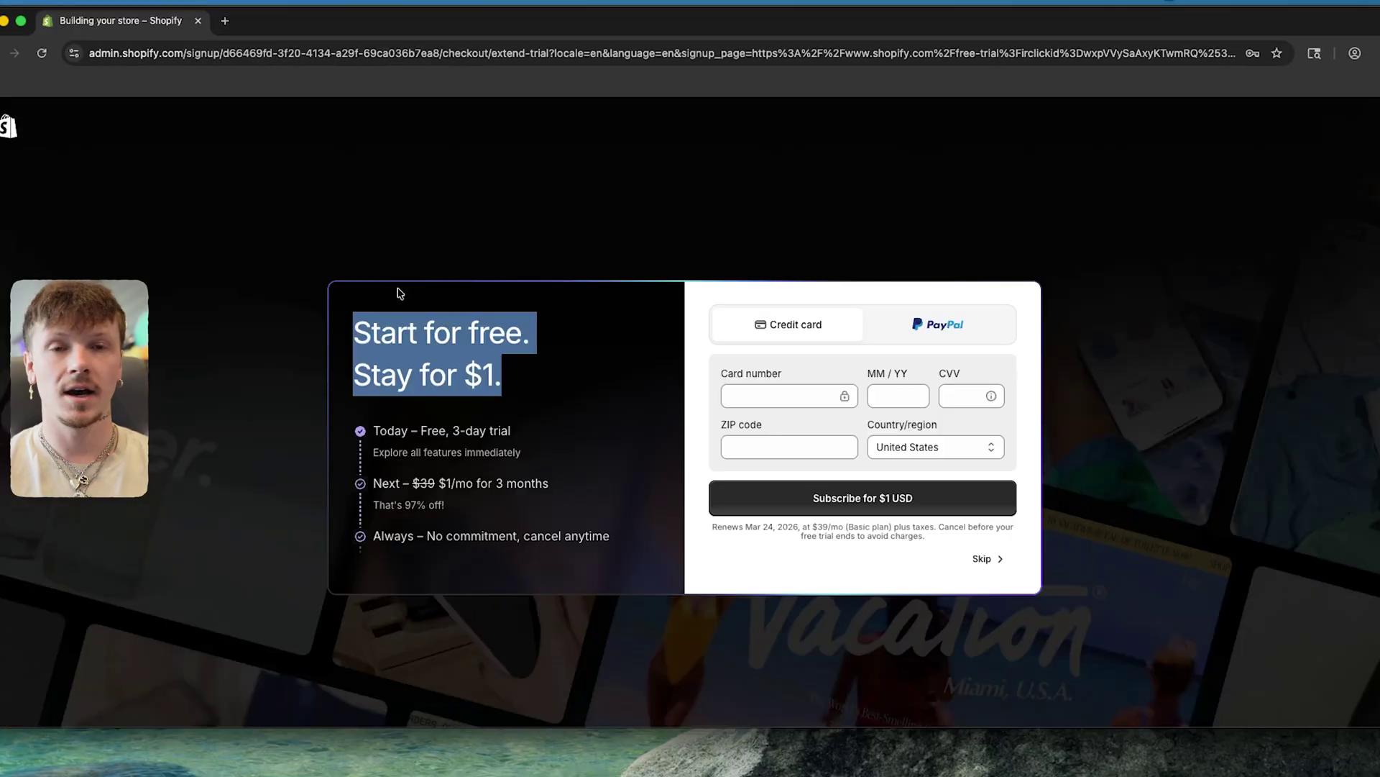
Highlight the 'Start for free, Stay for $1' headline, the 3-day trial line and the 97% off note
left_click_drag(356, 308, 515, 367)
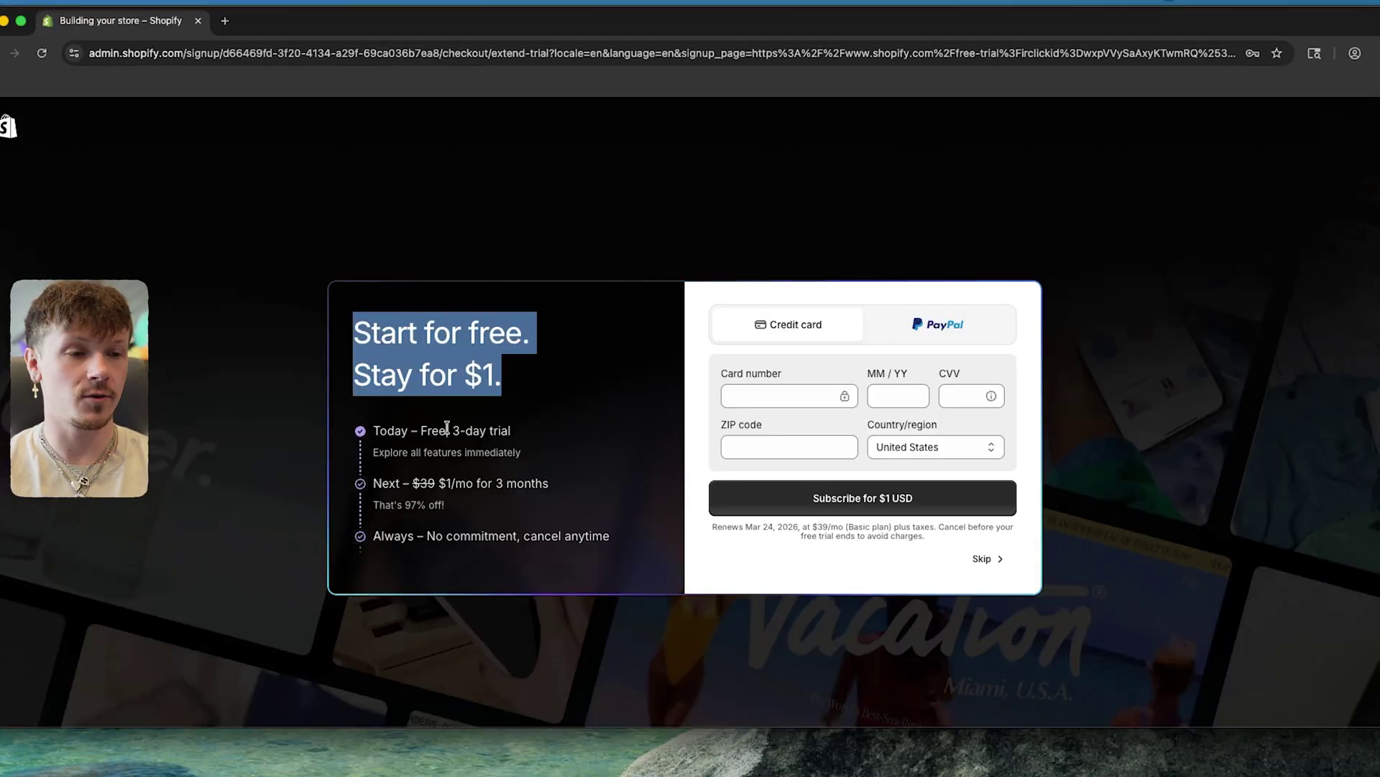
left_click_drag(371, 430, 516, 442)
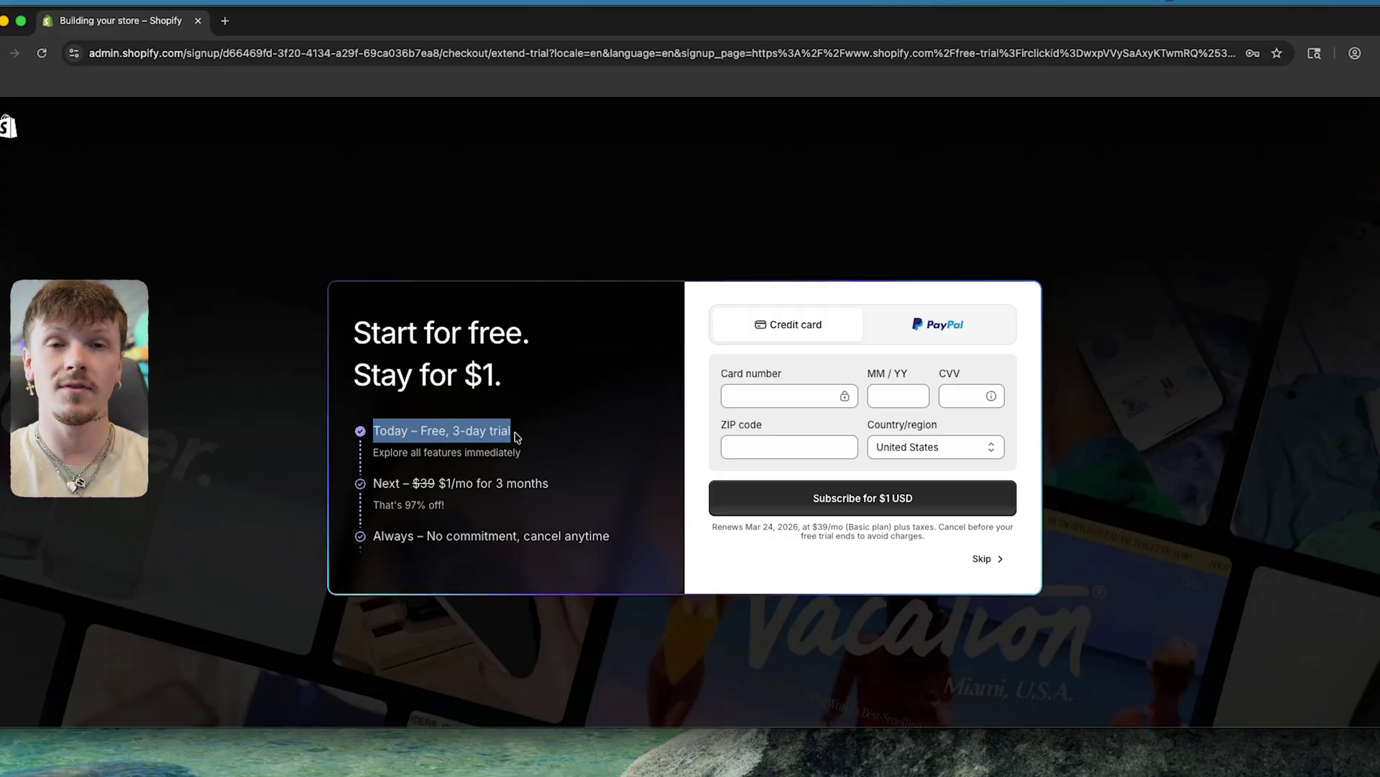
left_click(373, 486)
mouse_move(373, 487)
left_mouse_down()
mouse_move(455, 484)
mouse_move(455, 508)
mouse_move(375, 505)
left_mouse_up()
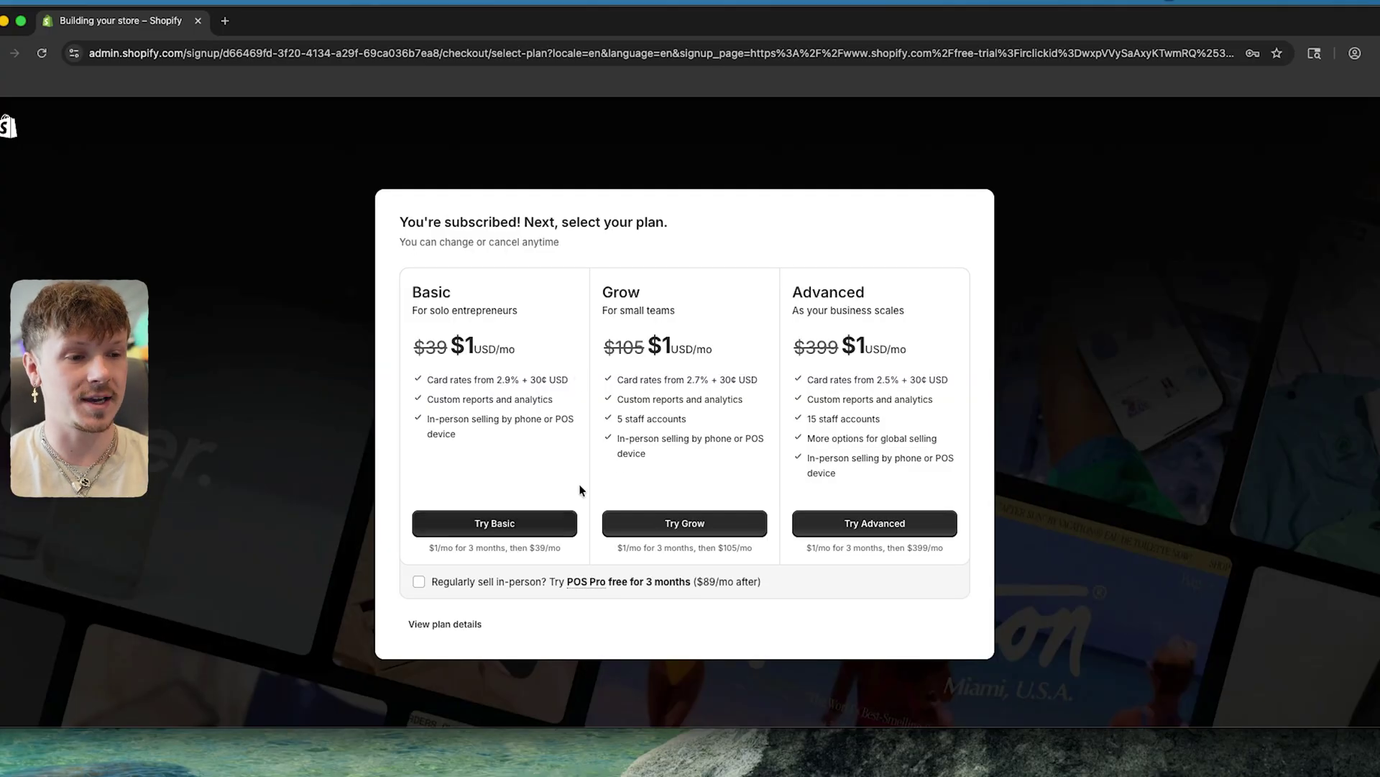
Start the Basic plan trial after reviewing Grow, and skip the business address
triple_click(600, 292)
left_click(895, 297)
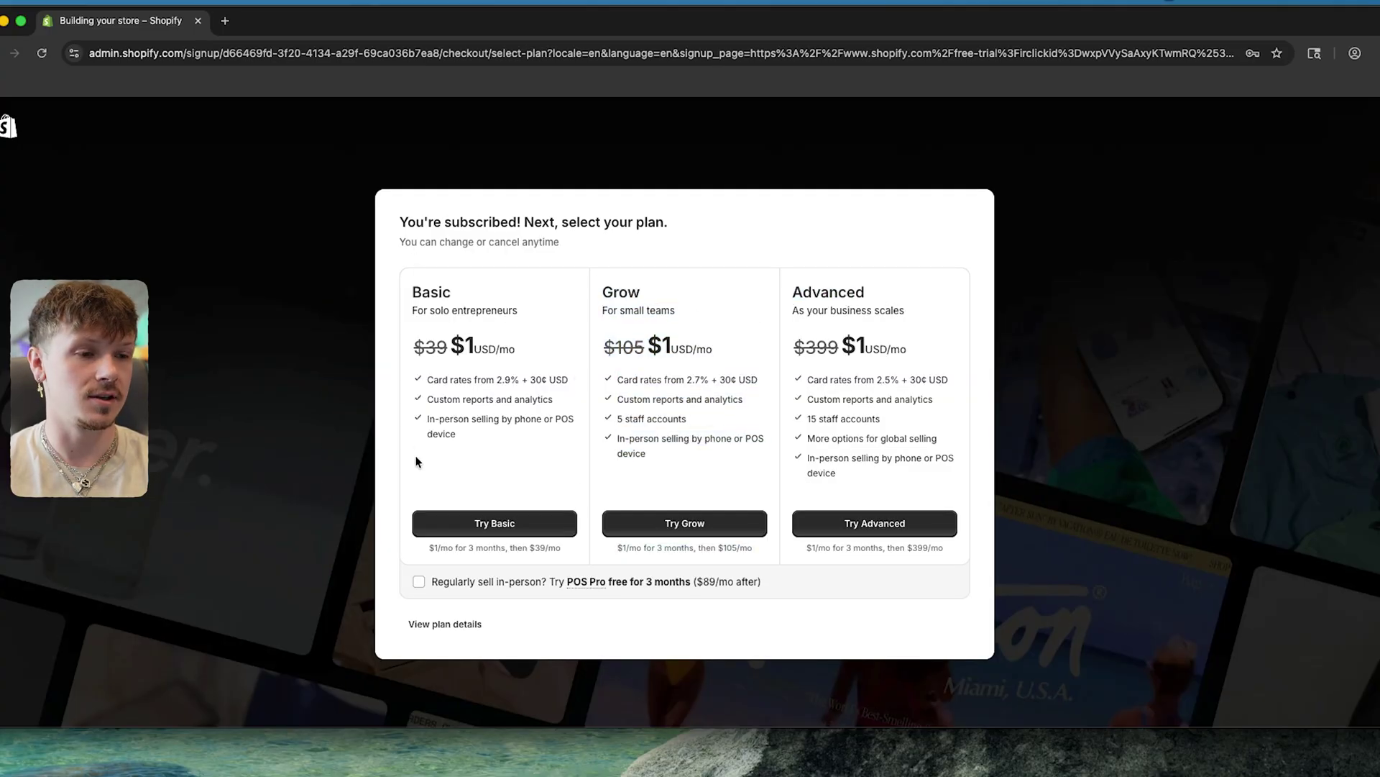
left_click(482, 530)
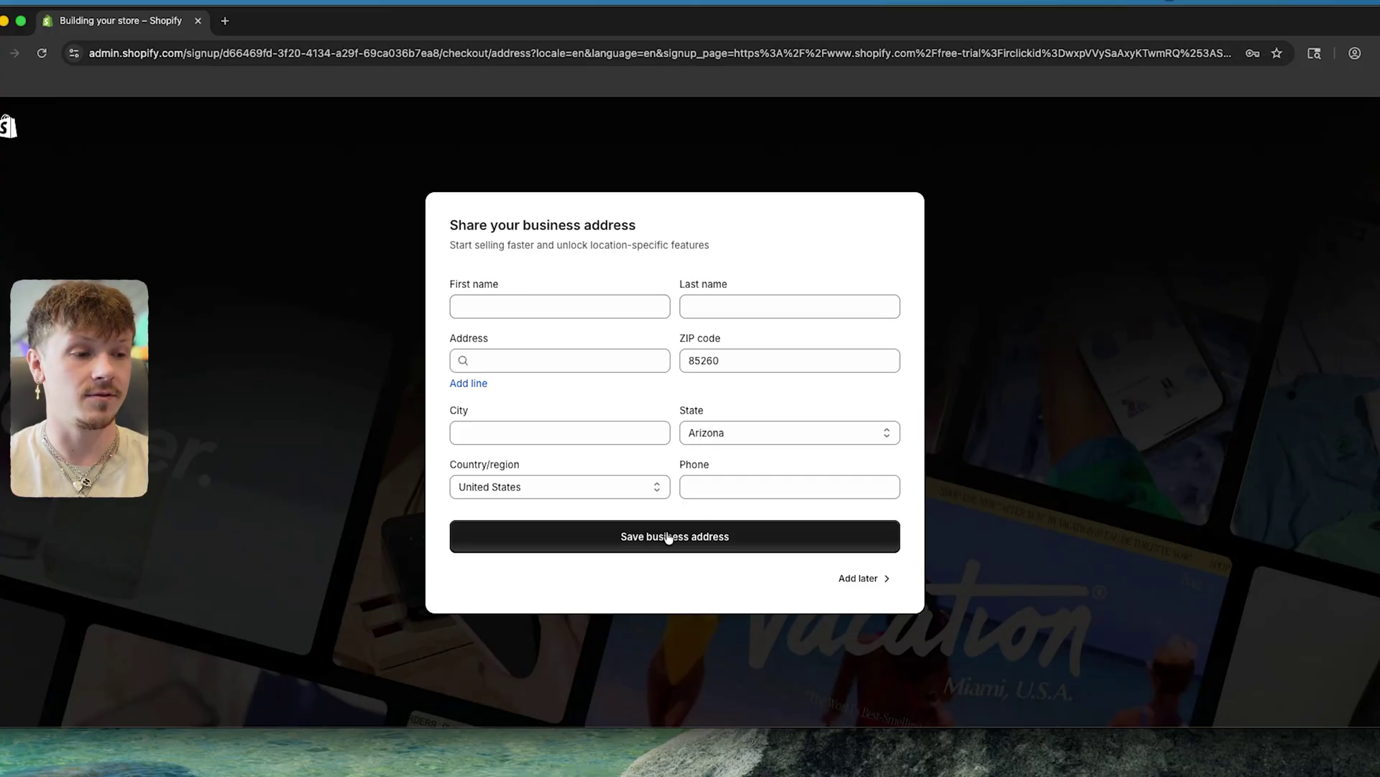
left_click(857, 578)
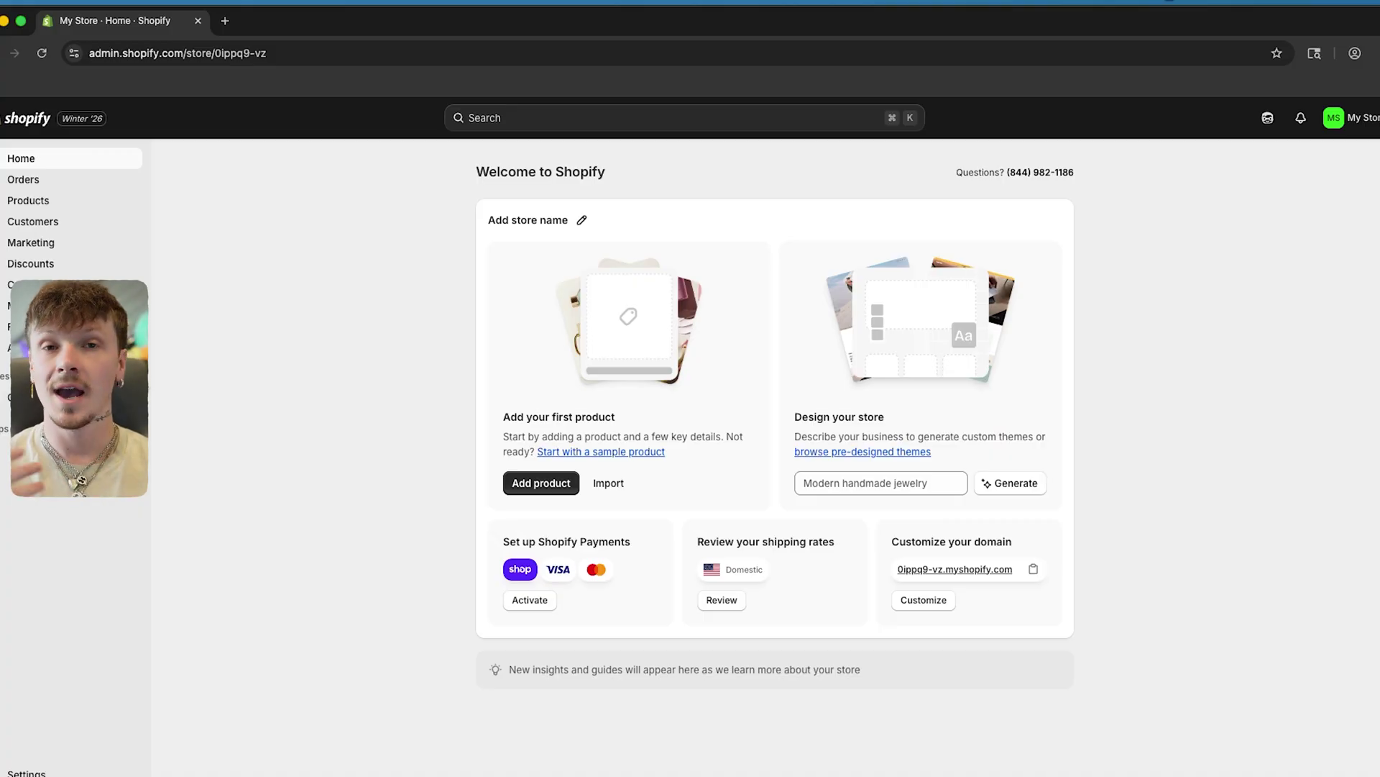
Go to Online Store themes, note Horizon as current, and scroll to the popular free themes
left_click(28, 397)
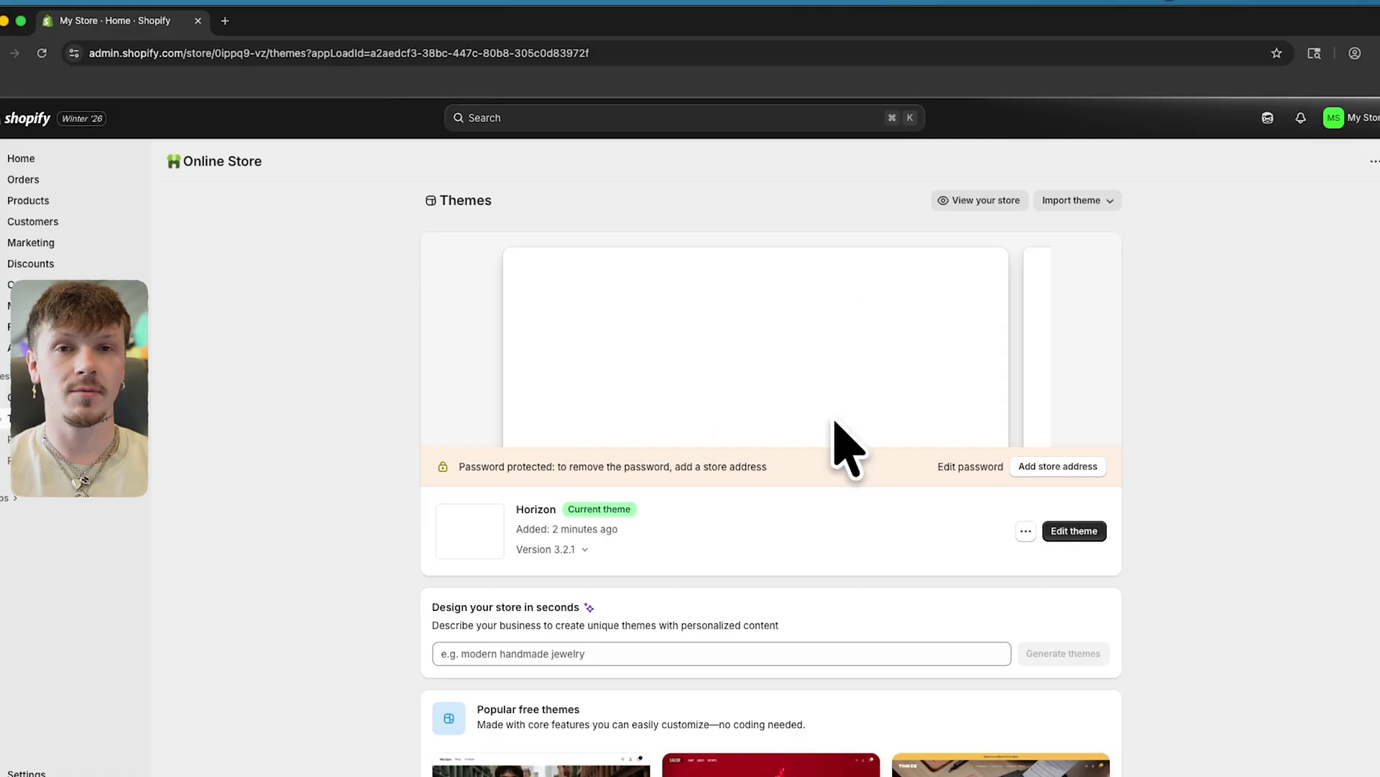
scroll(626, 426, "down", 3)
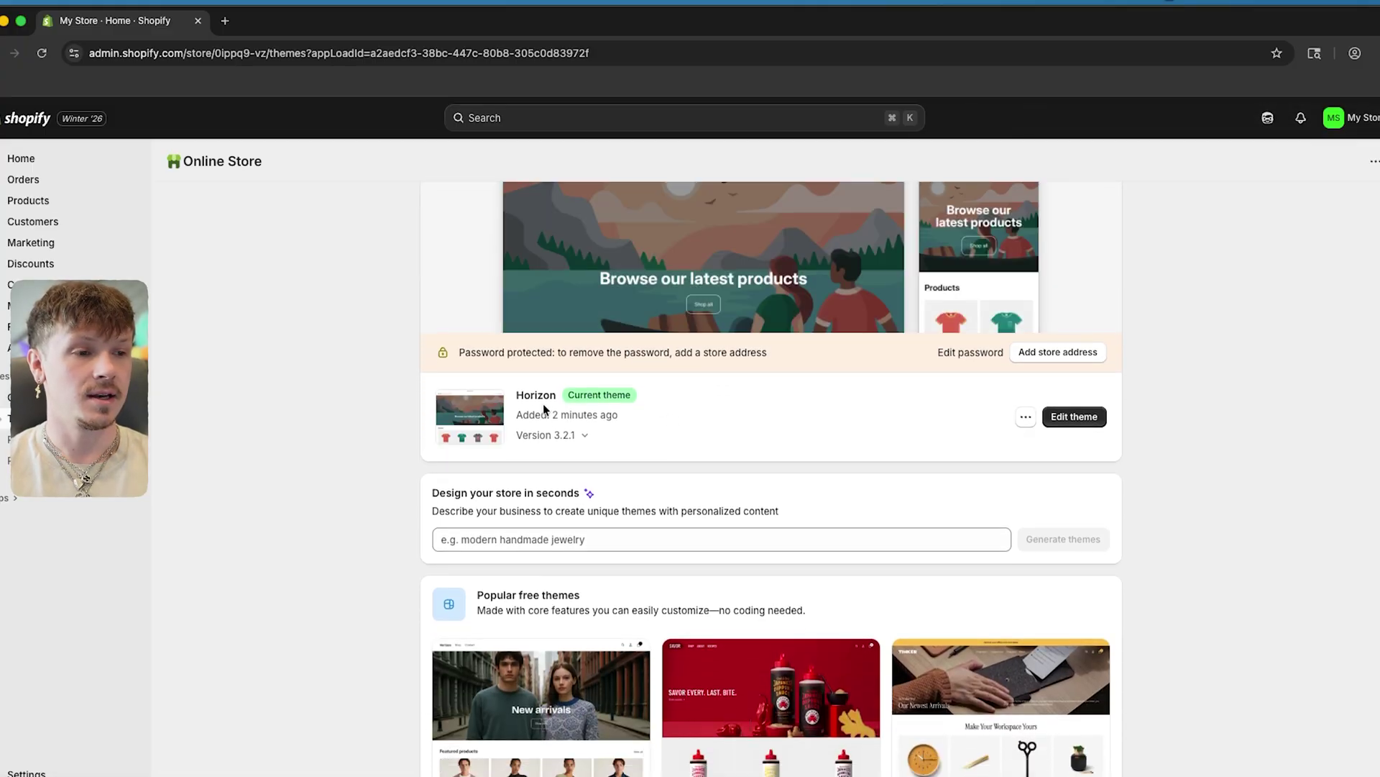
double_click(532, 395)
scroll(627, 416, "down", 5)
scroll(629, 419, "down", 2)
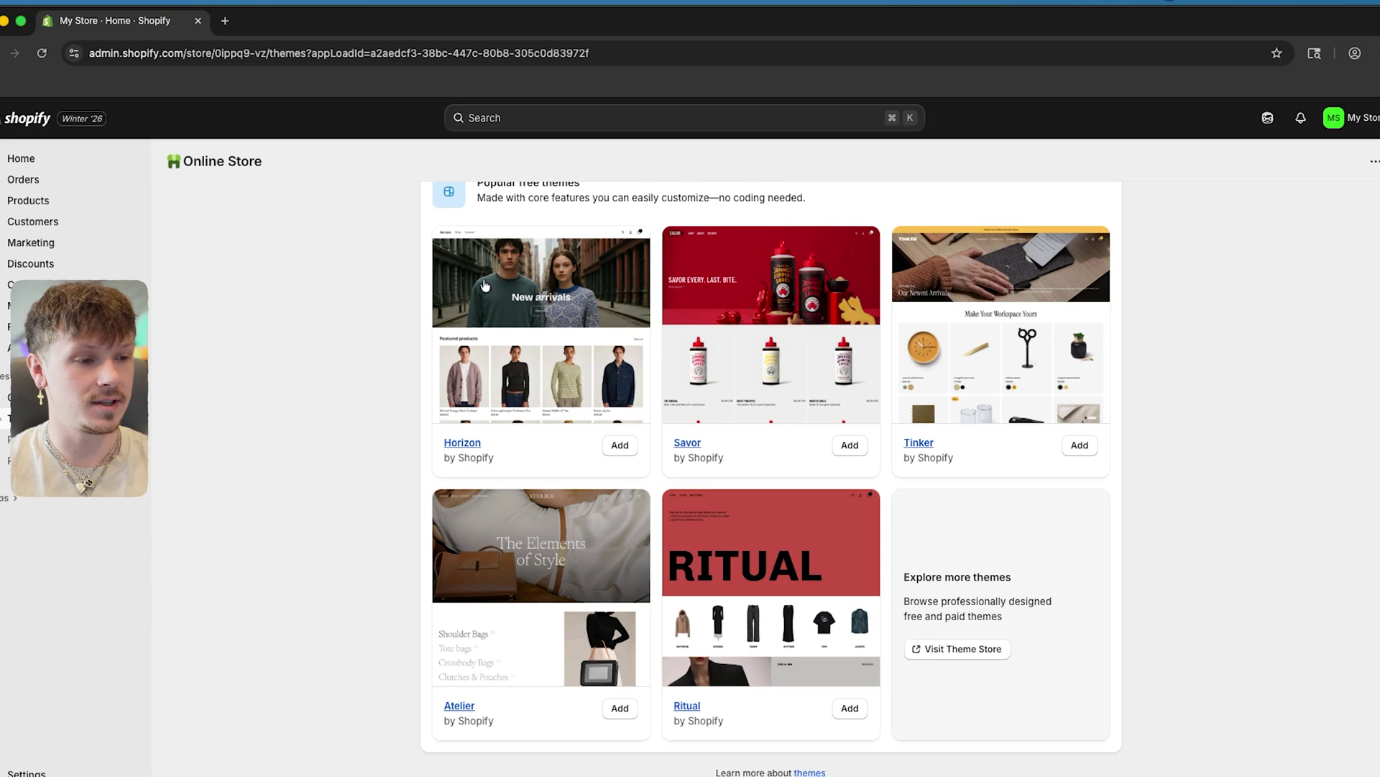
Browse the Shopify Theme Store filtered to free themes only
left_click(946, 647)
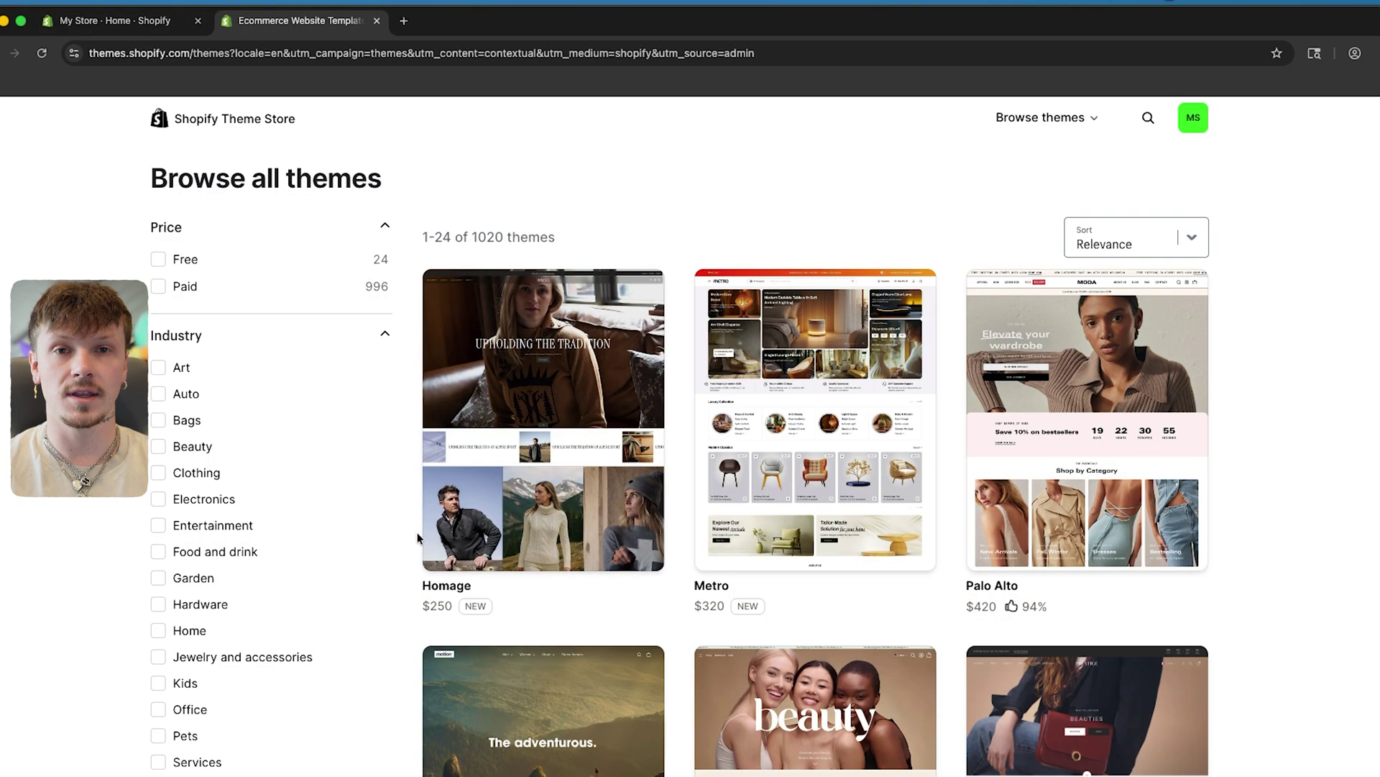
left_click(159, 259)
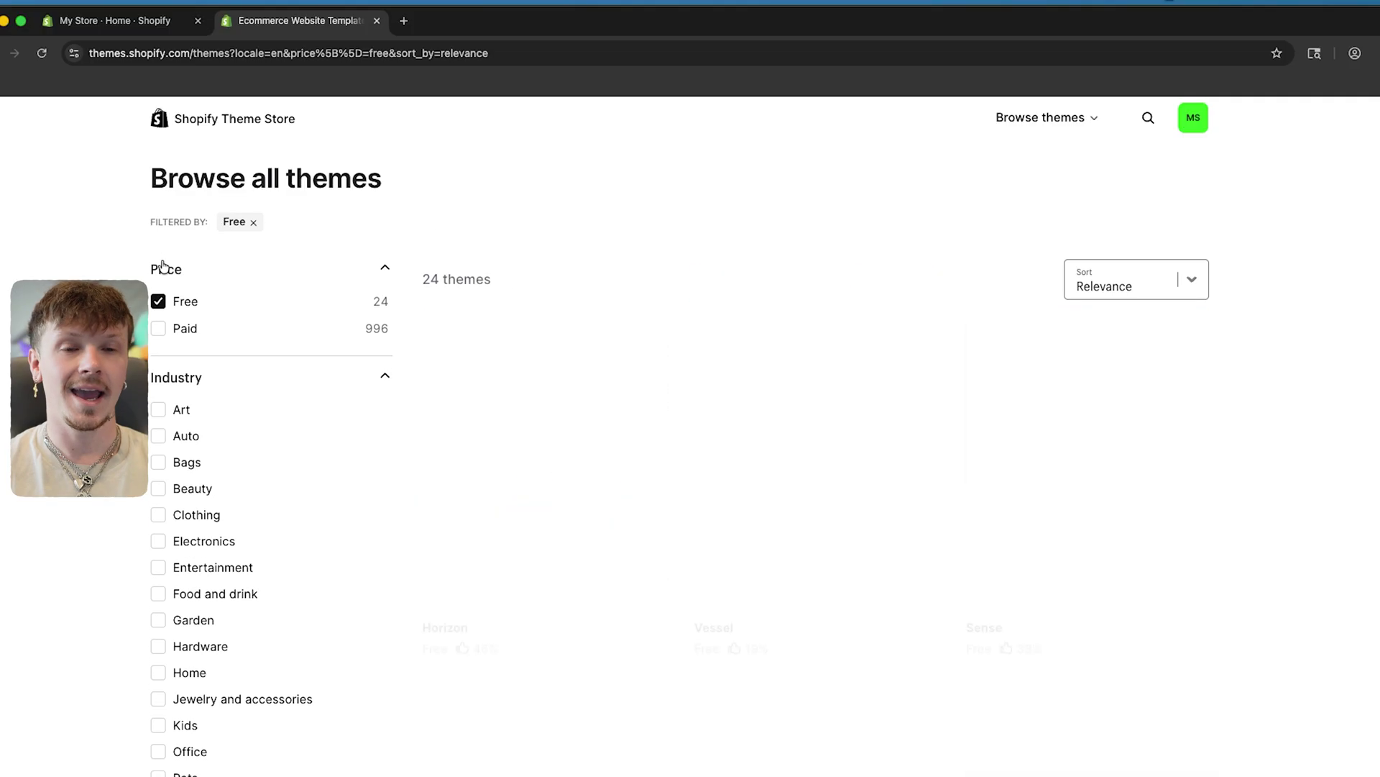
scroll(684, 514, "down", 2)
scroll(1050, 446, "down", 3)
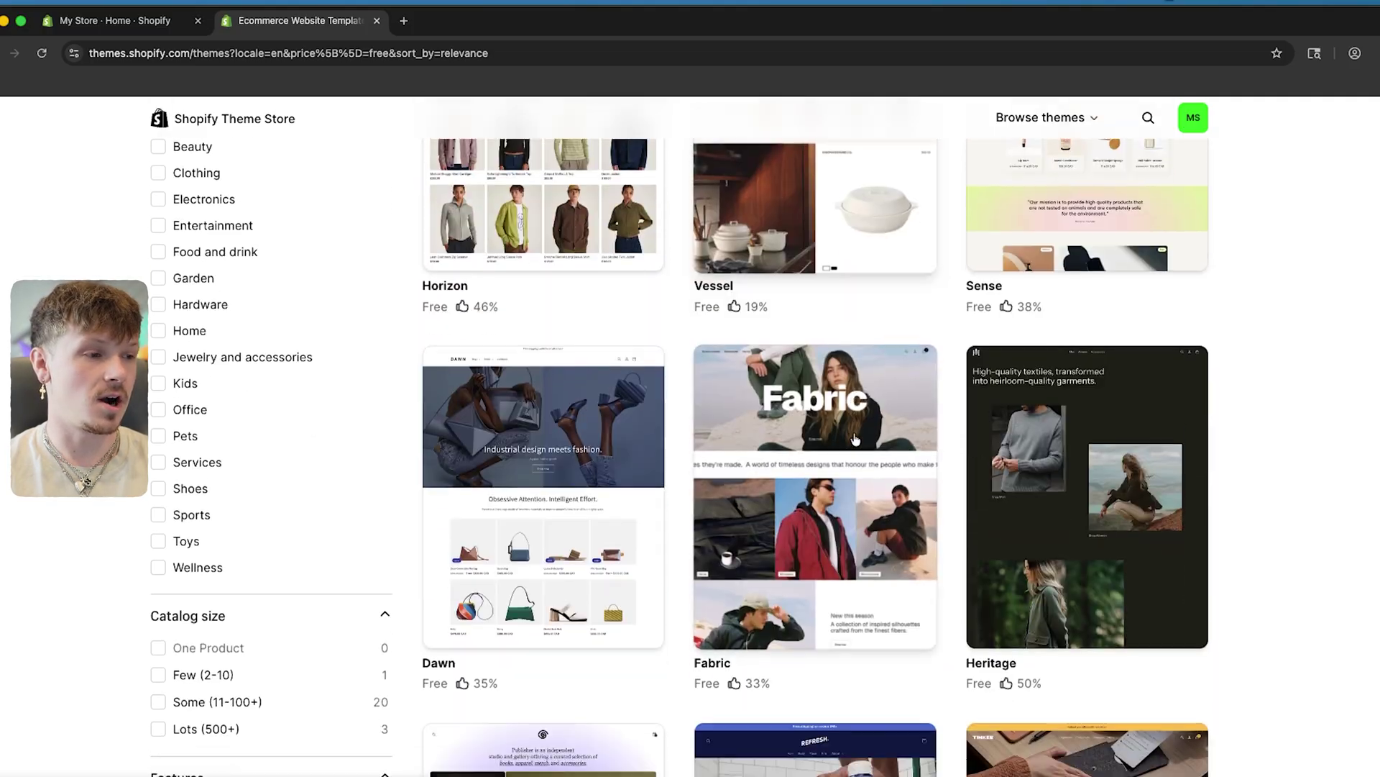
scroll(1043, 536, "up", 5)
scroll(1043, 536, "down", 9)
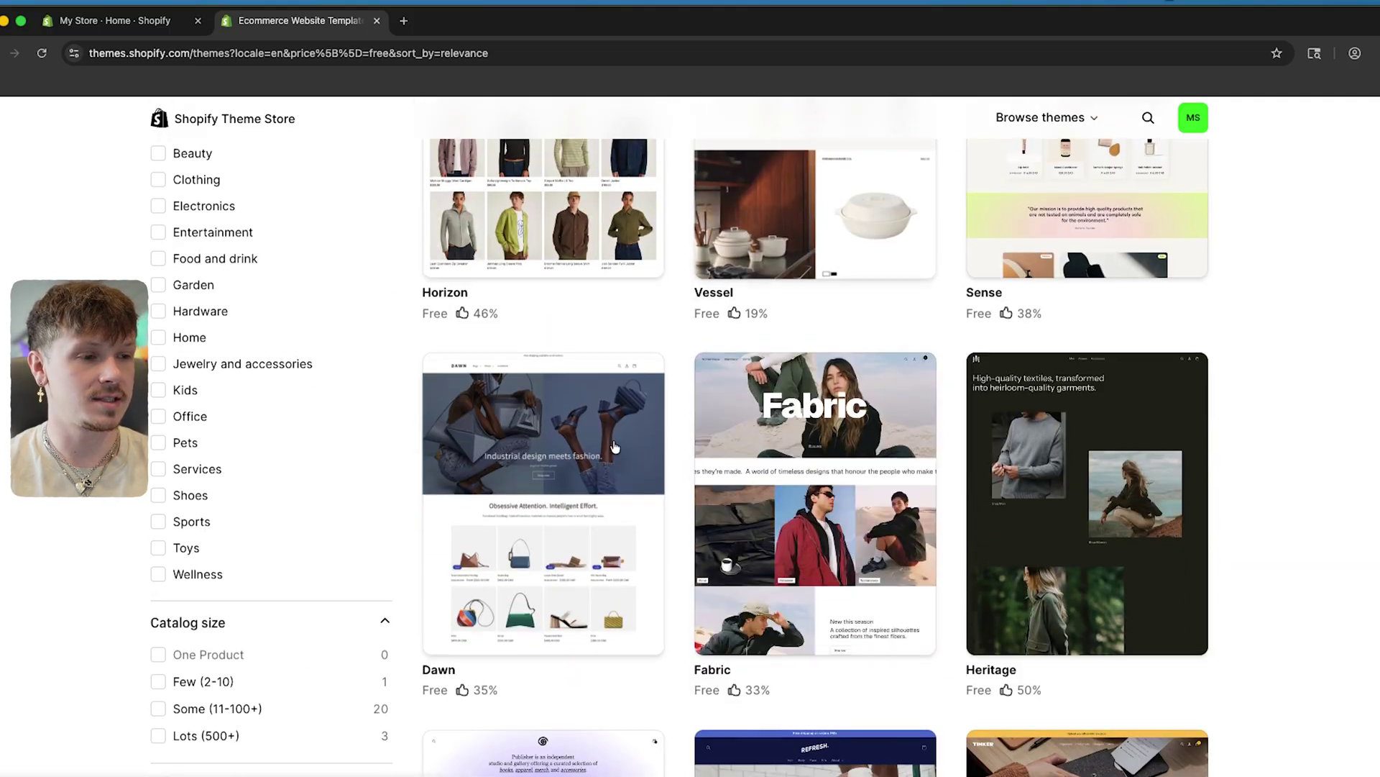
scroll(1072, 396, "down", 4)
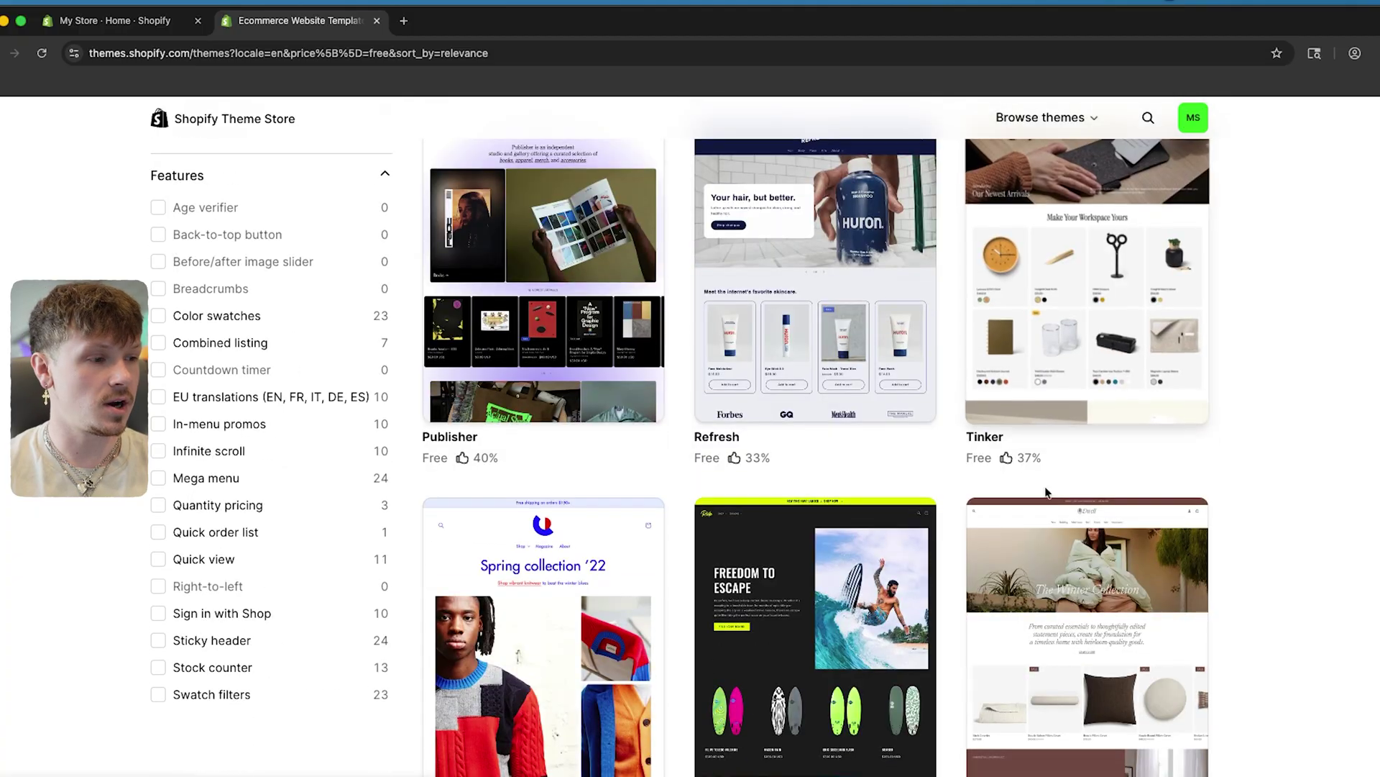
scroll(792, 472, "up", 8)
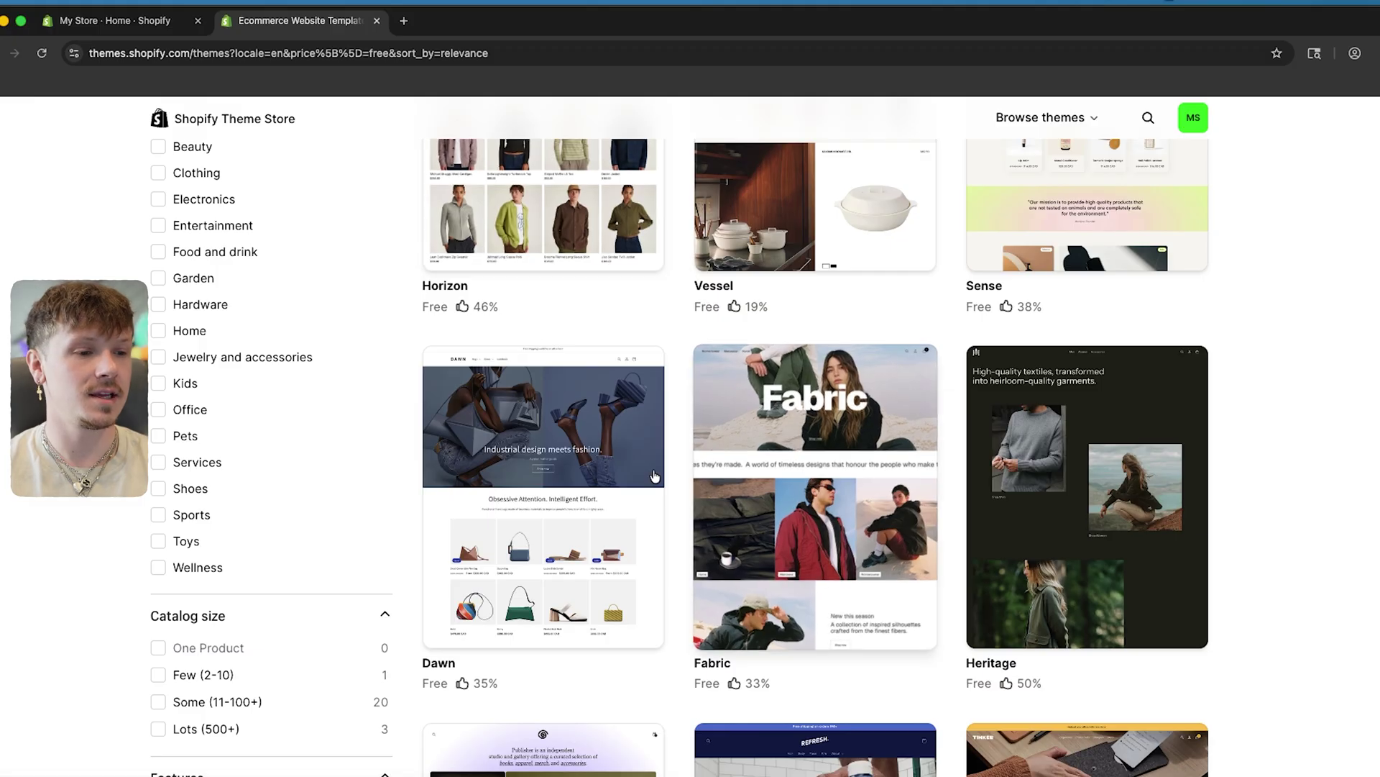
Go to the Dawn theme page, dismiss the translation popup, and try Dawn
left_click(575, 478)
left_click(1273, 84)
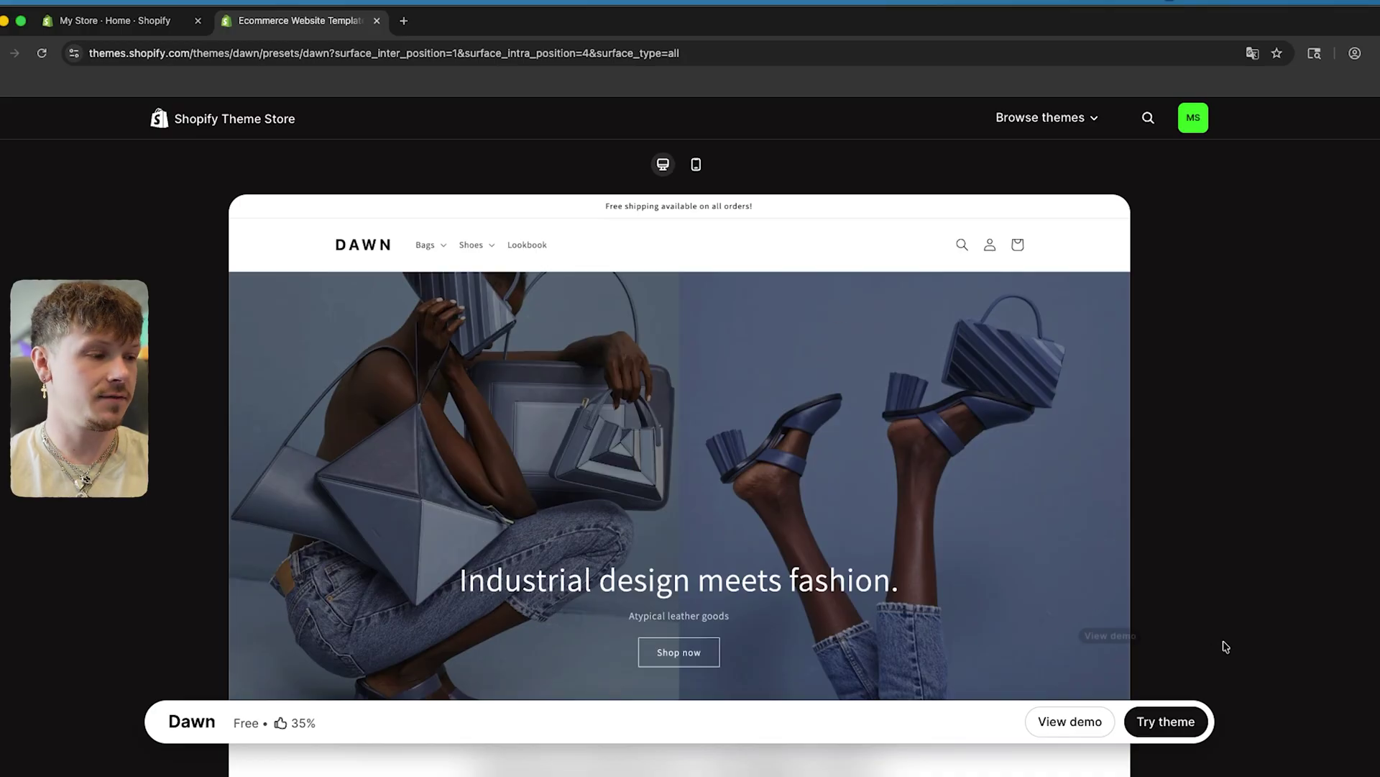
left_click(1173, 726)
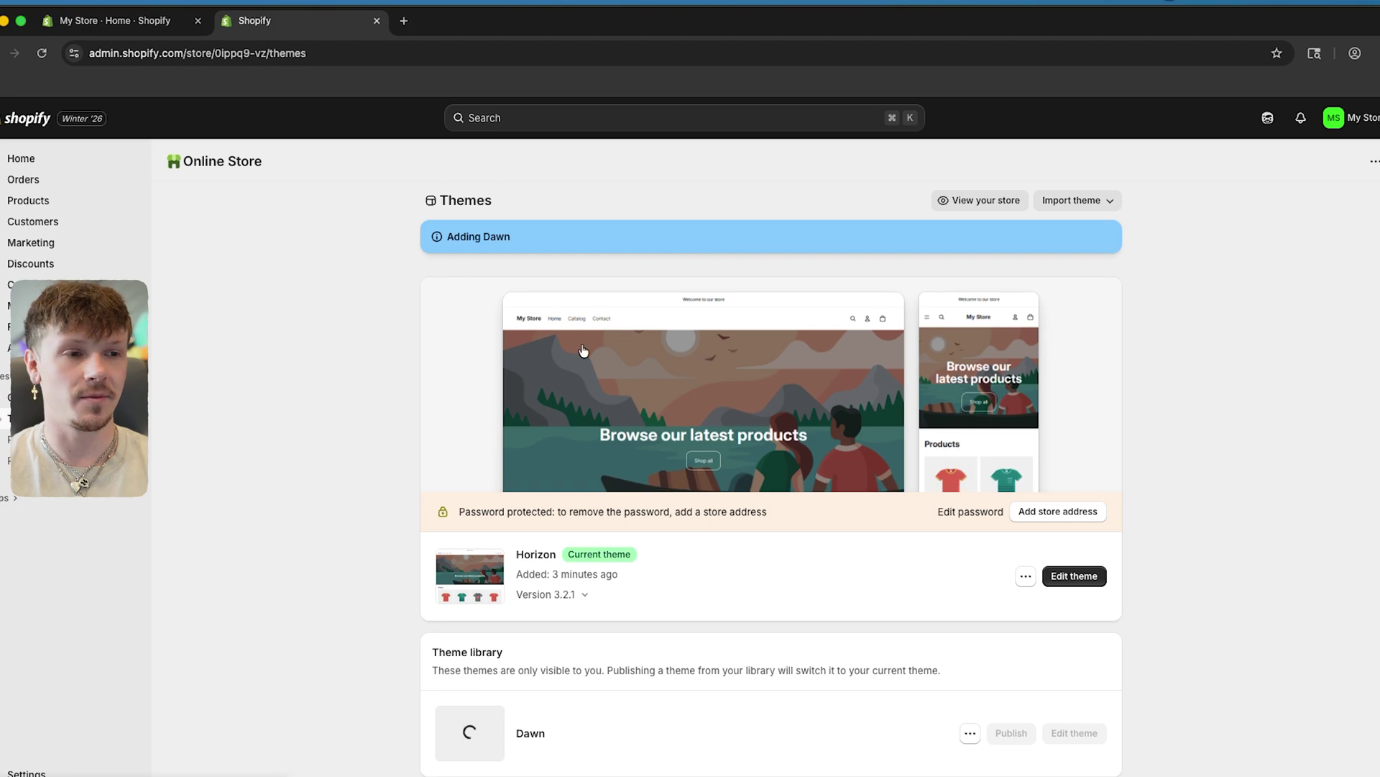
Once Dawn 15.4.1 appears in the theme library as Just added, start editing it
scroll(963, 606, "down", 5)
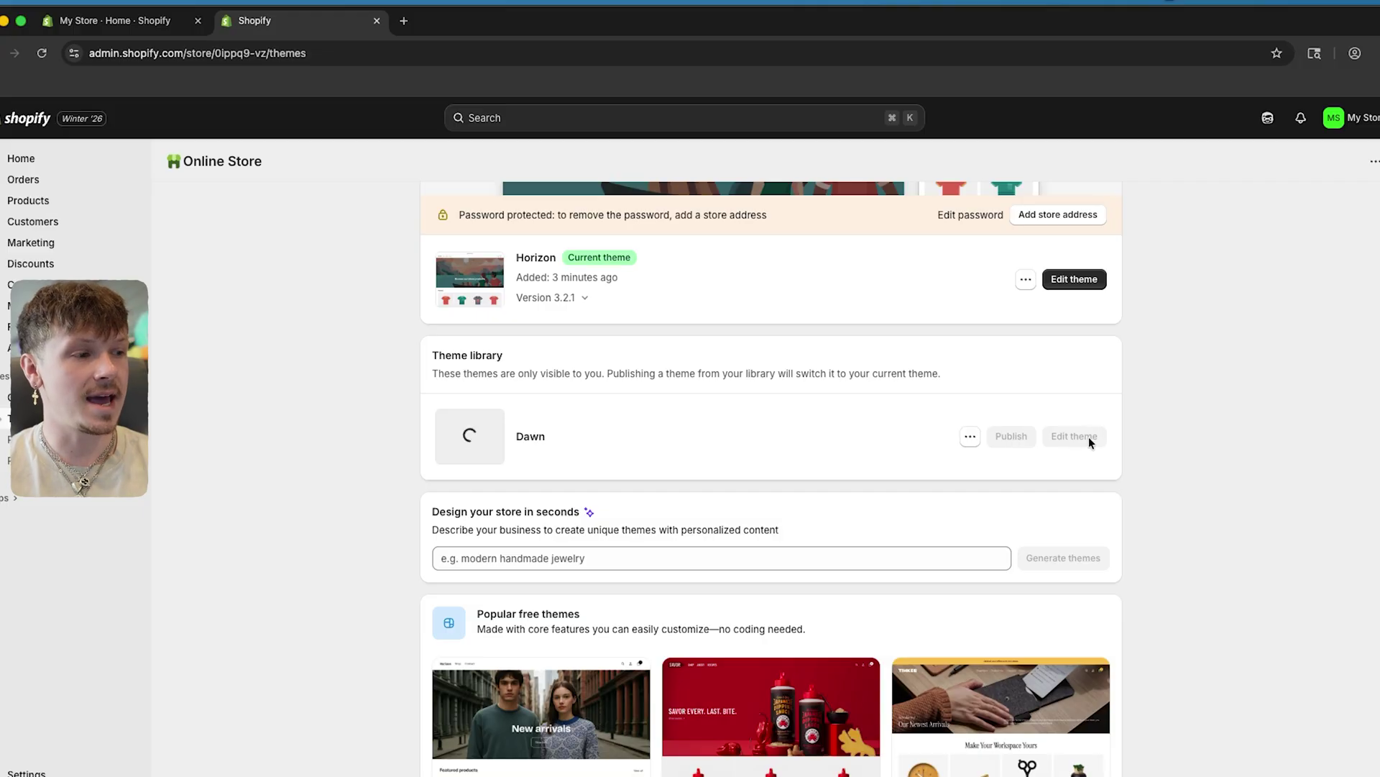
scroll(1006, 445, "up", 3)
scroll(1030, 435, "up", 2)
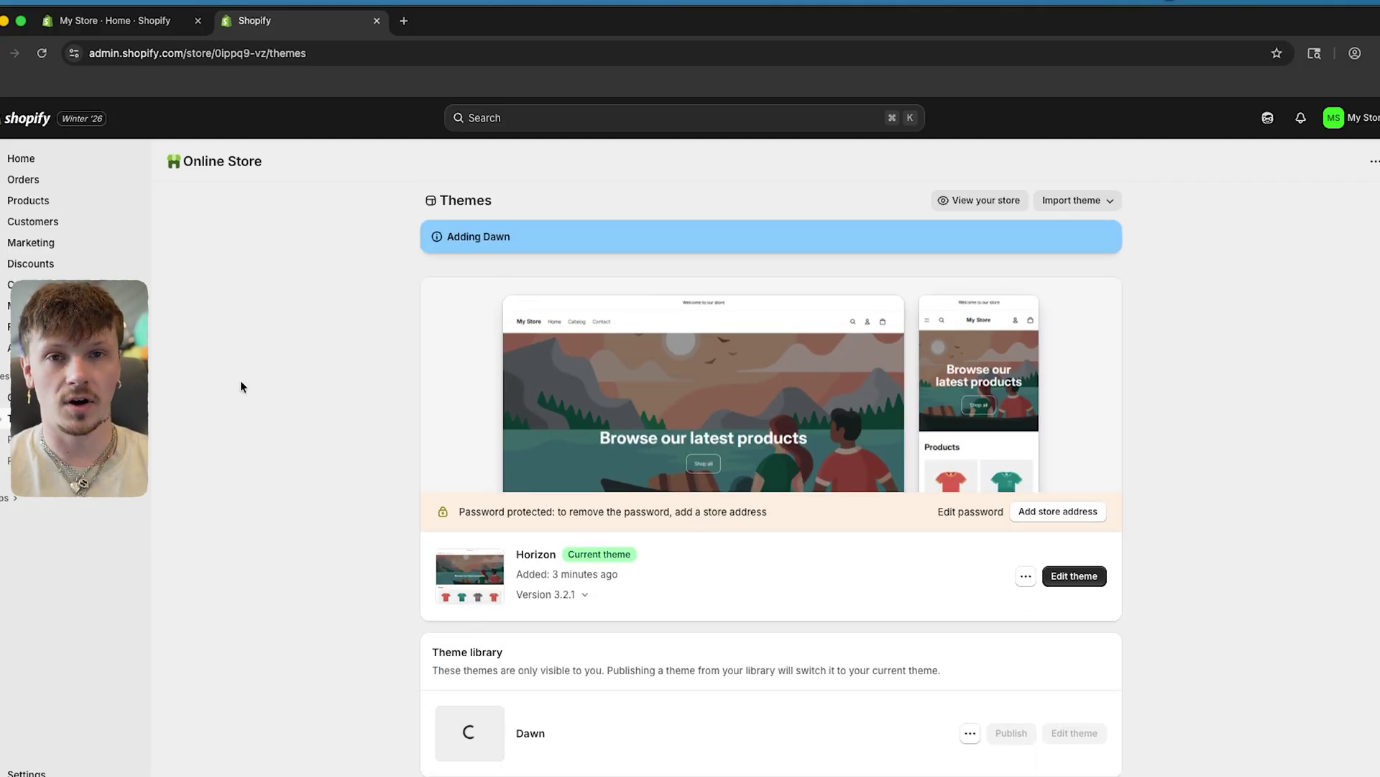
scroll(909, 460, "down", 3)
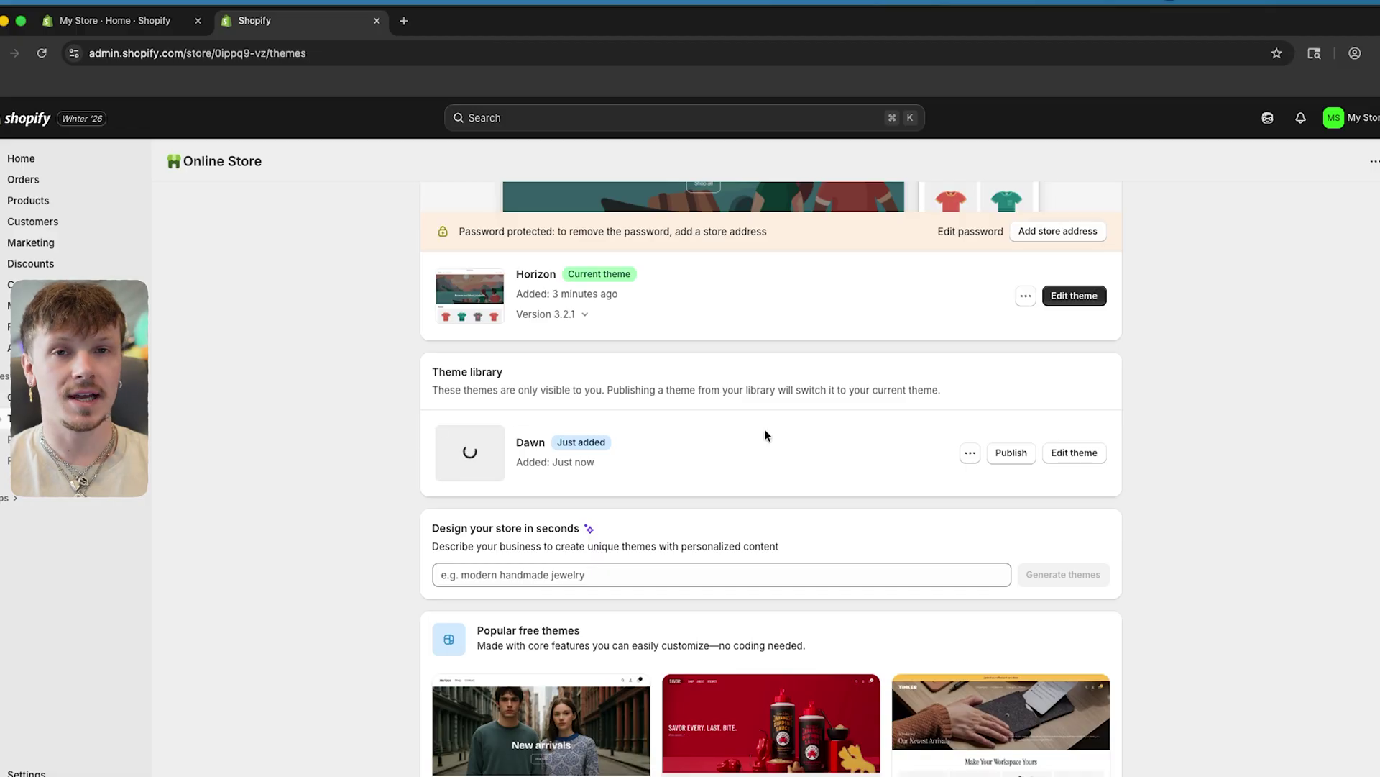
left_click(1074, 454)
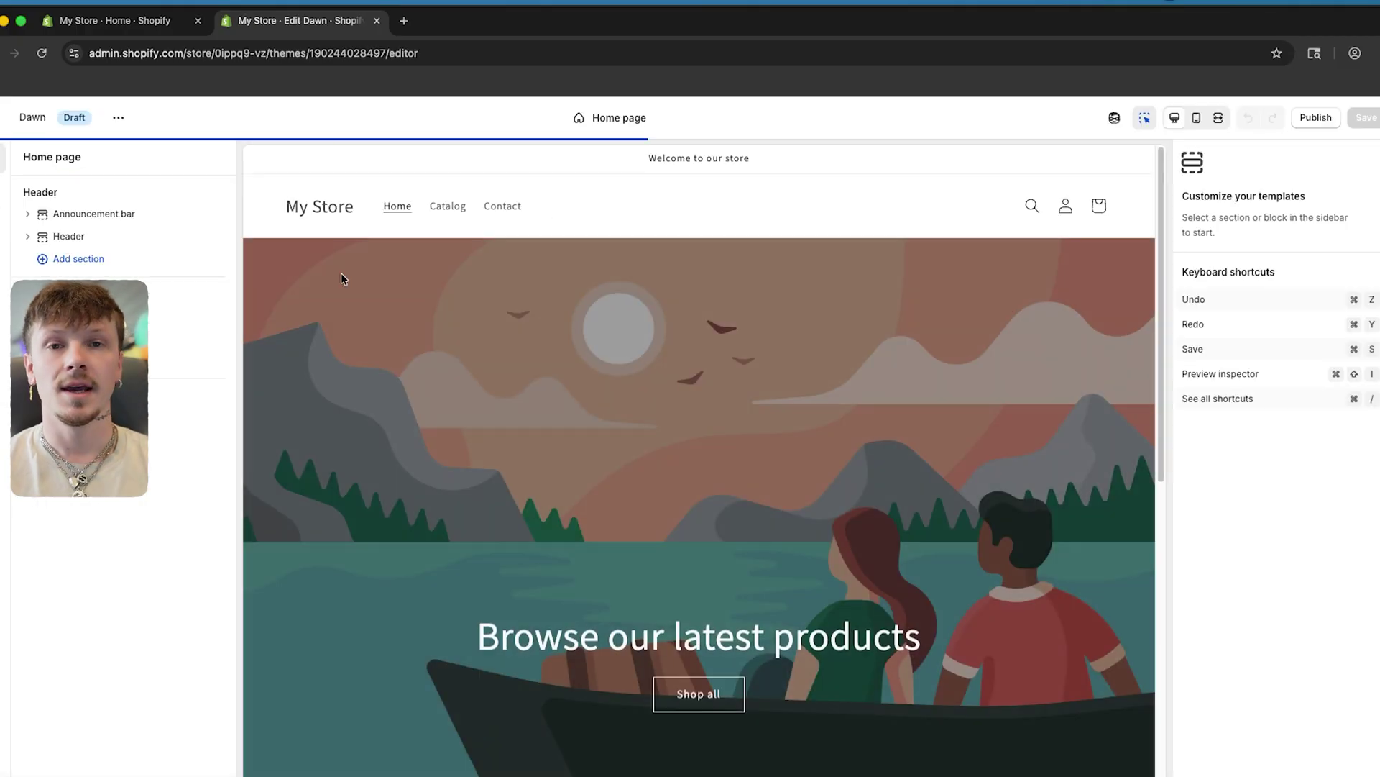
Switch the Dawn home page preview to mobile and start a new Sidekick conversation
left_click(1197, 118)
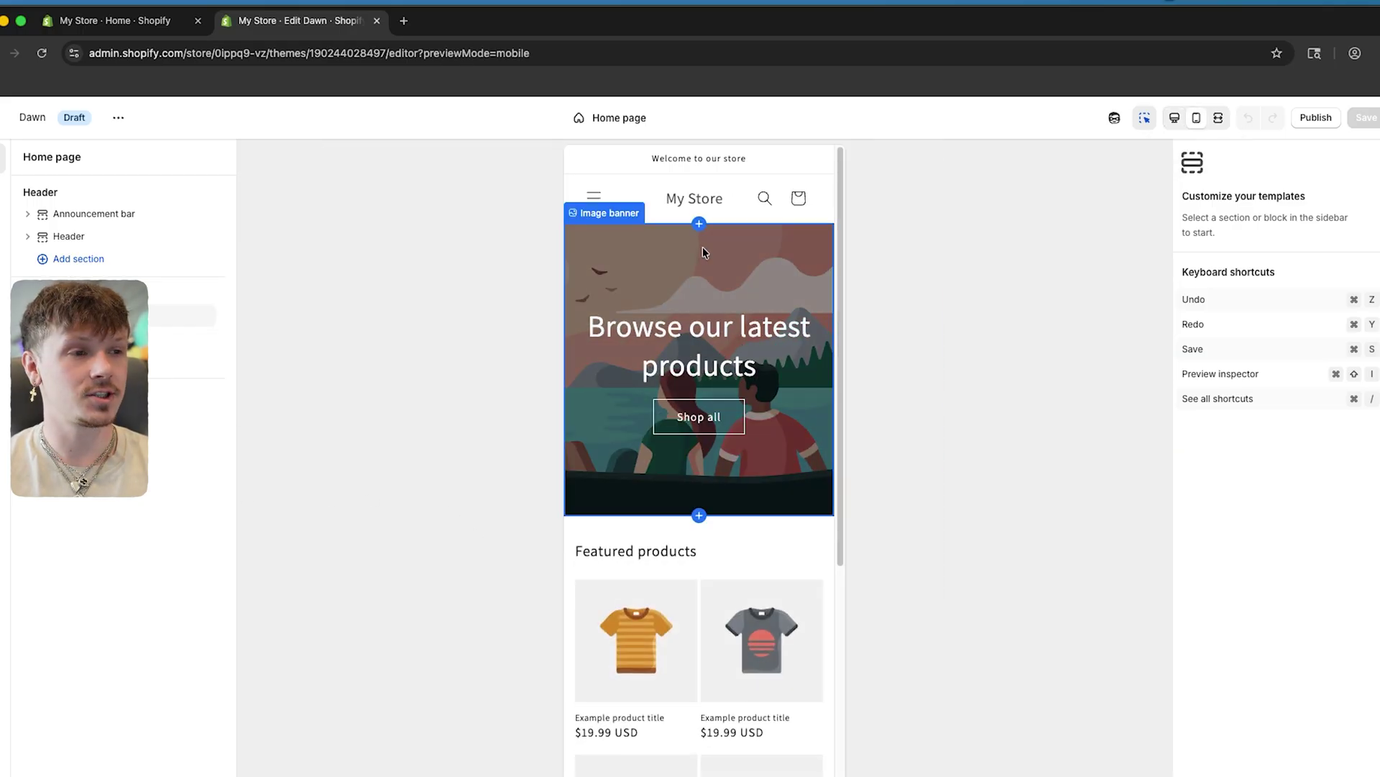
left_click(1110, 126)
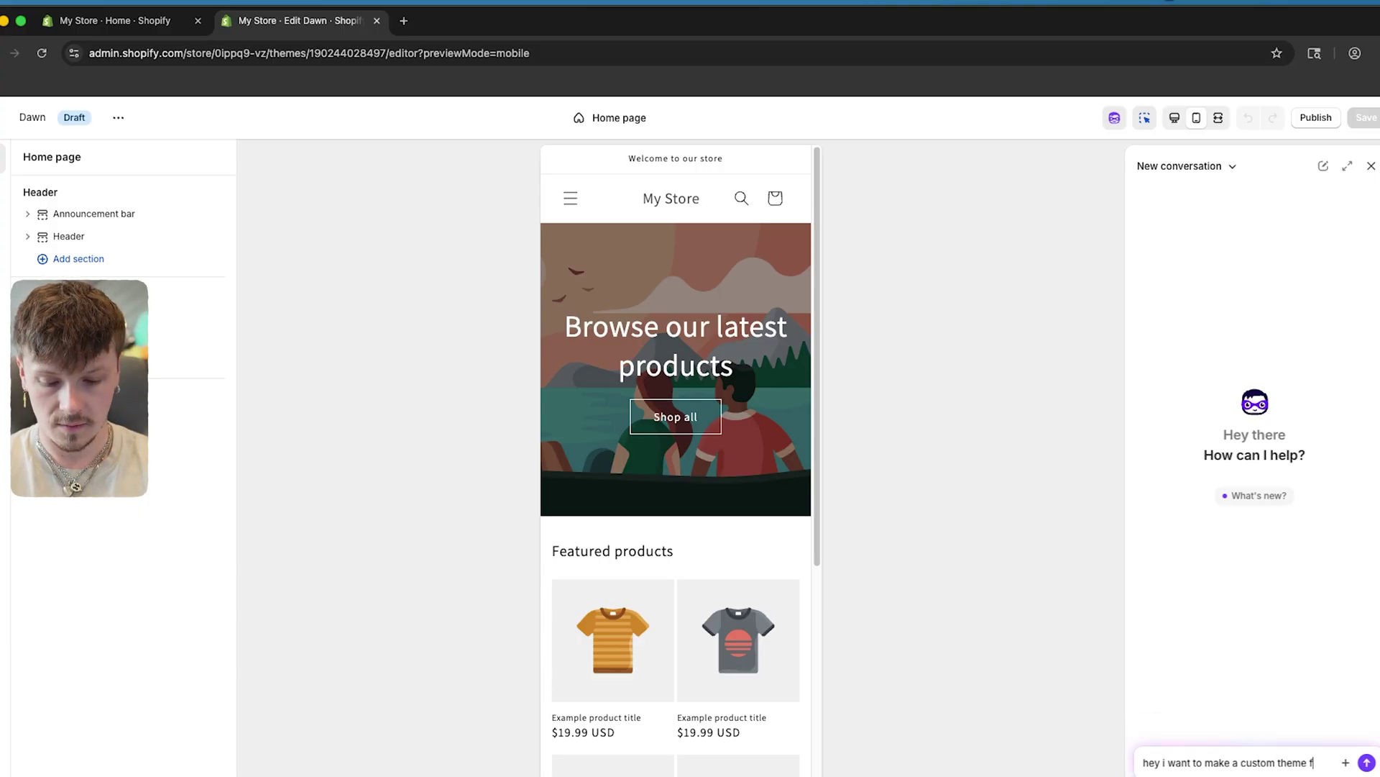
Type the clean one-product custom theme request, correcting 'optomized' and 'weboste' via spell-check
type("or my brand that is optomized for one product")
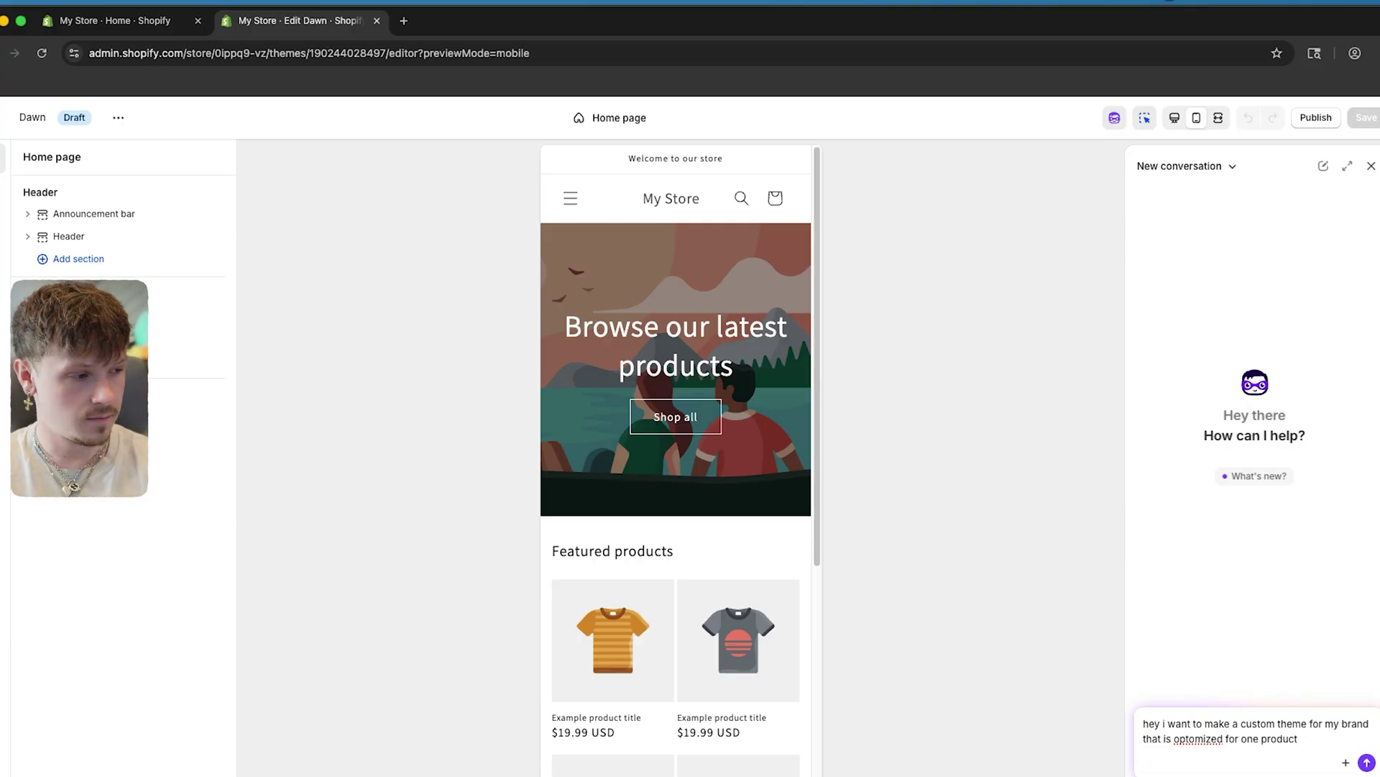
right_click(1195, 738)
left_click(1223, 361)
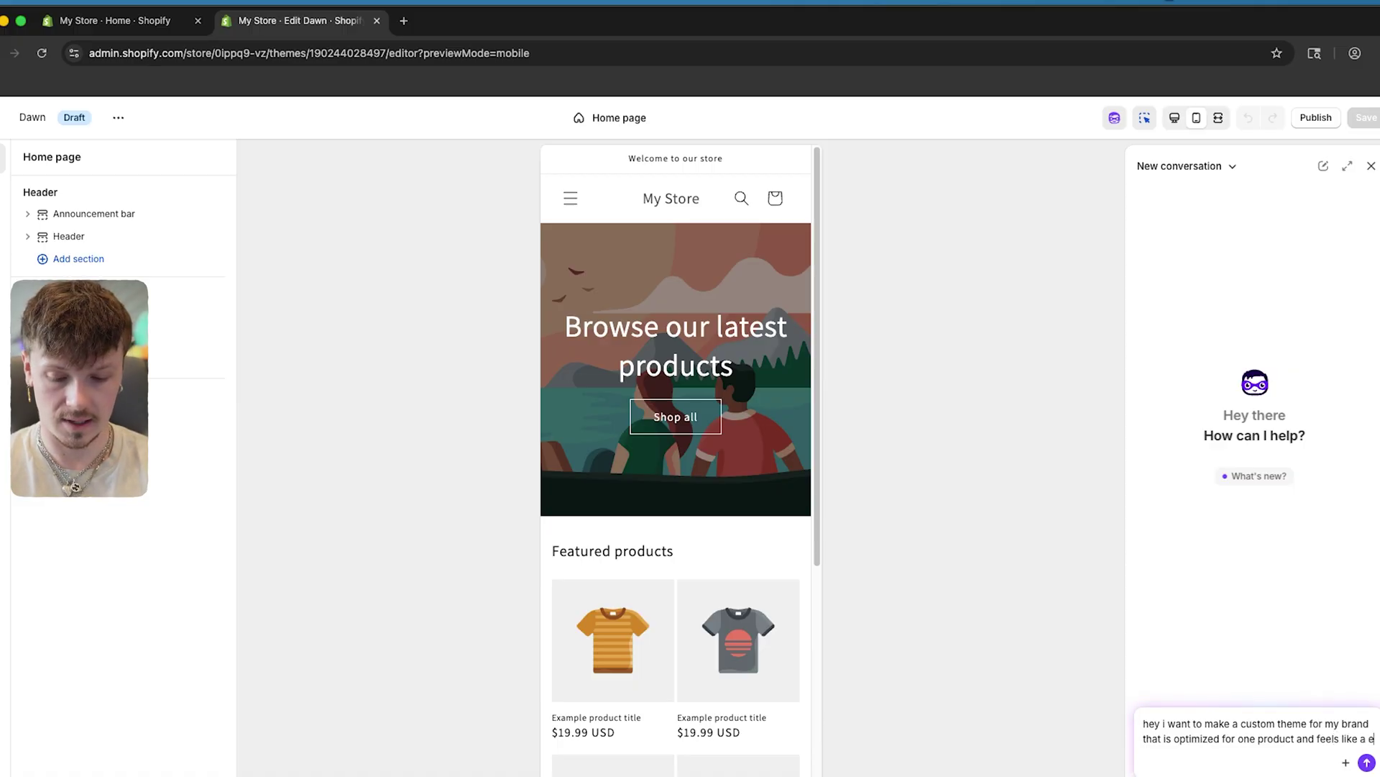
type("esay to navigate clean, m")
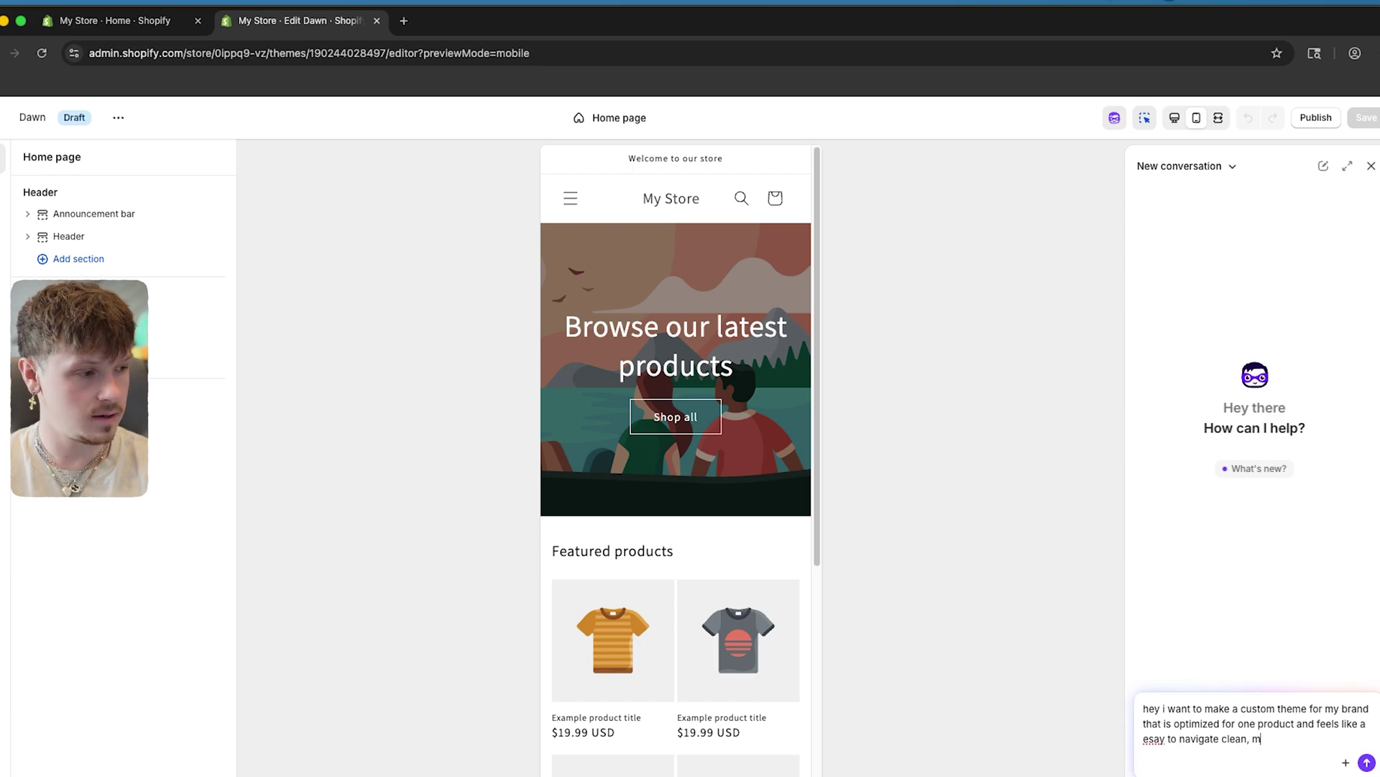
type("oste")
right_click(1312, 738)
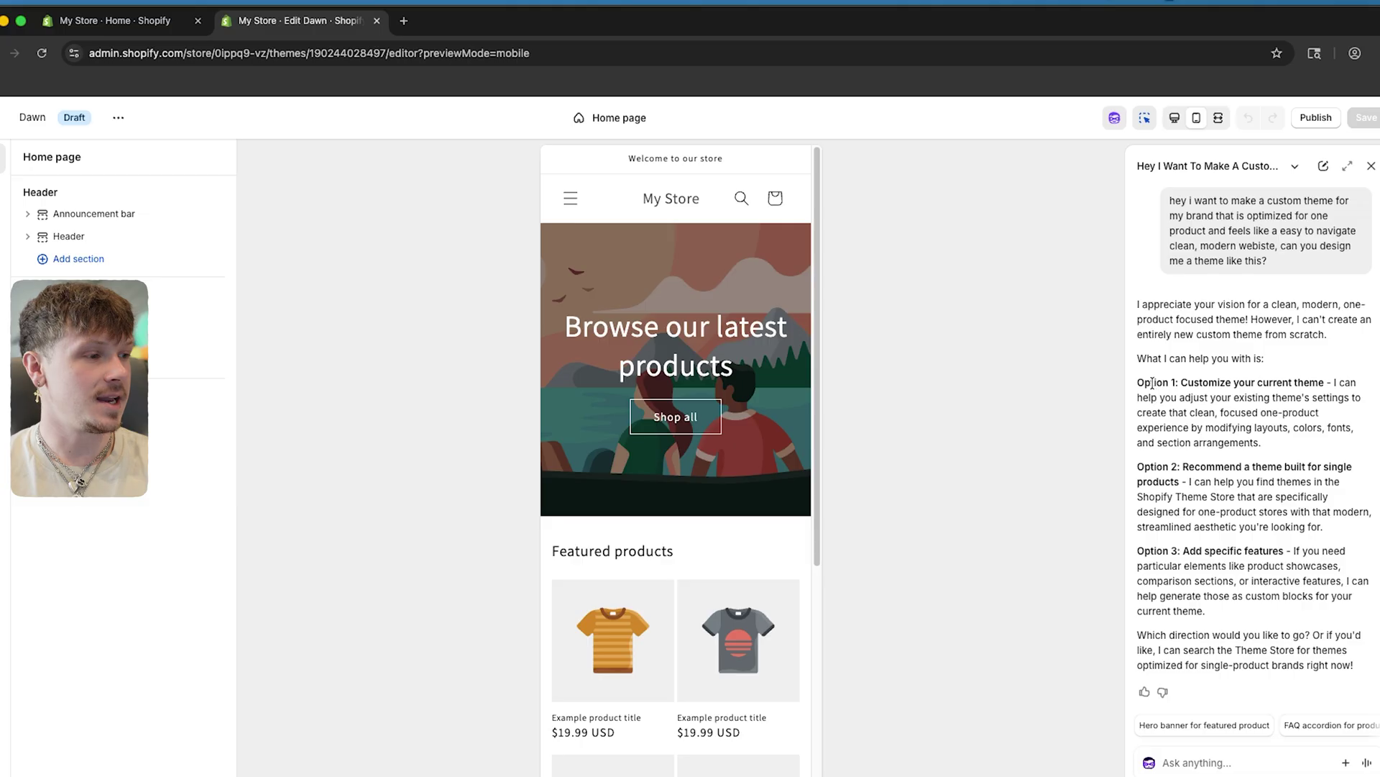
Send Sidekick its Option 1 paragraph plus 'with black and white colors'
left_click_drag(1141, 381, 1301, 421)
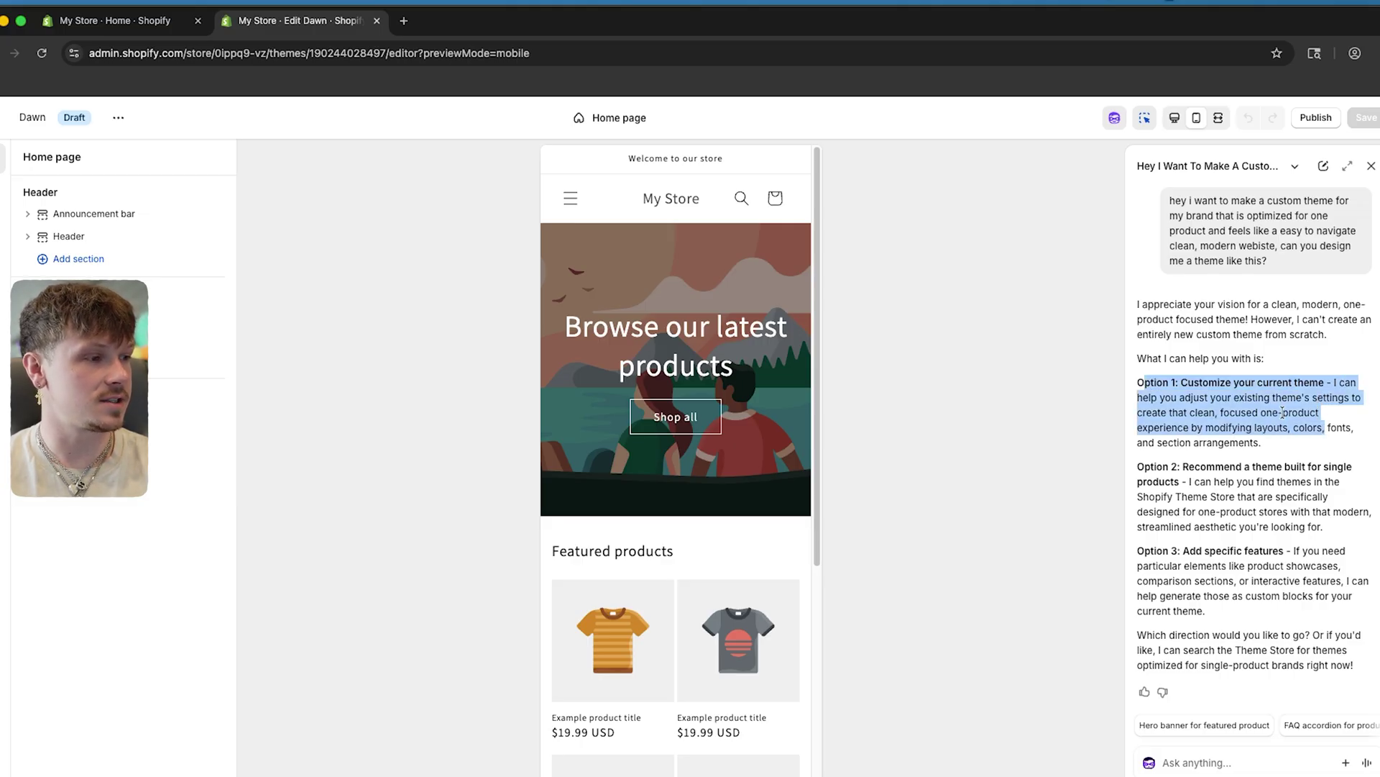
left_click(1283, 412)
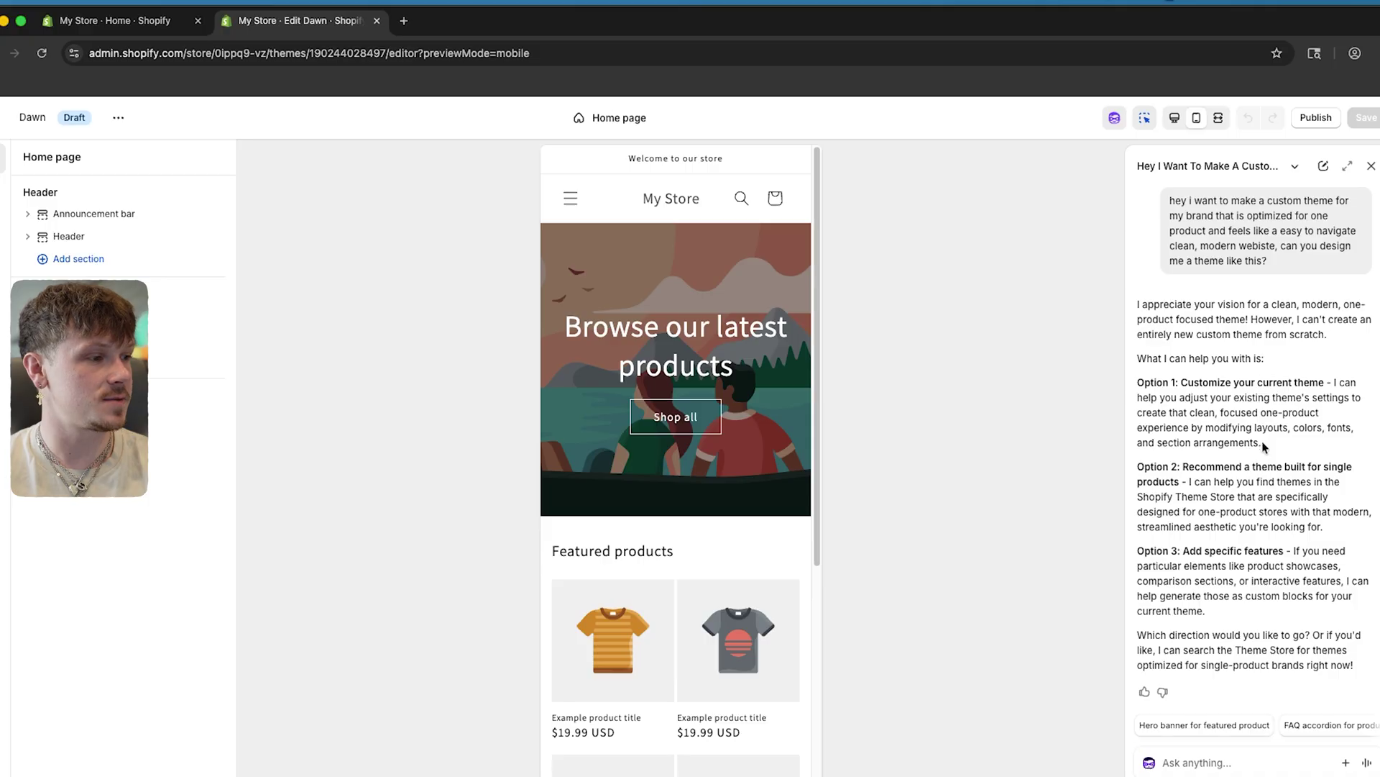
left_click_drag(1266, 443, 1137, 383)
key("super+c")
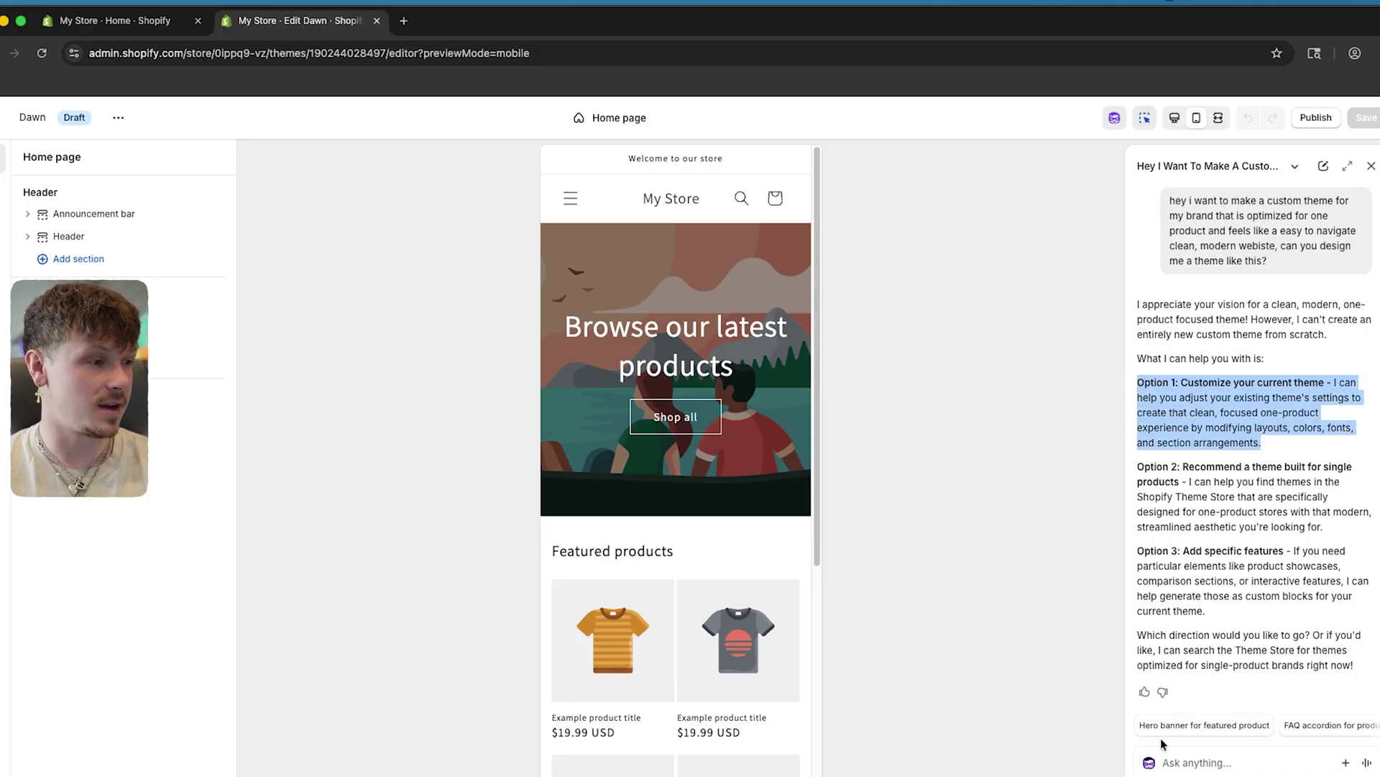
left_click(1189, 757)
key("super+v")
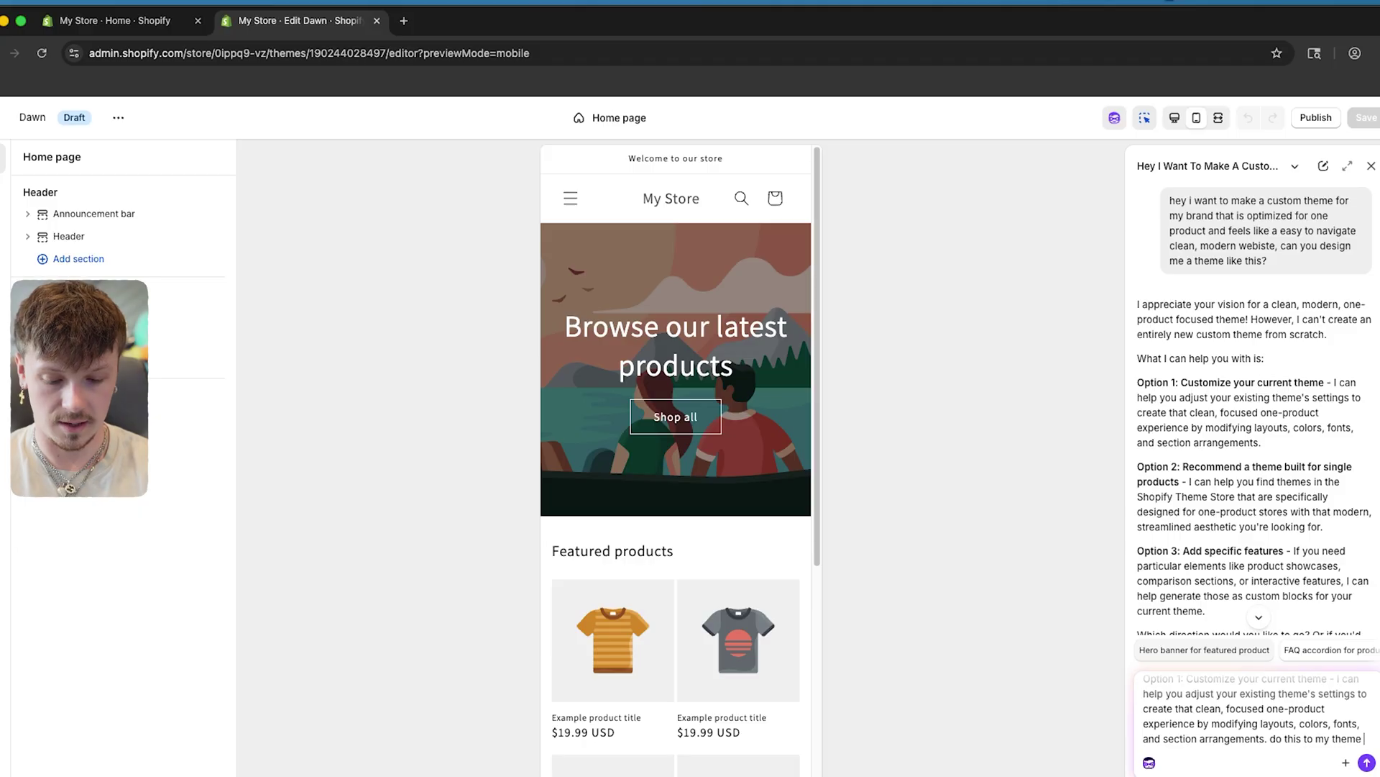
type("with black and white colors.")
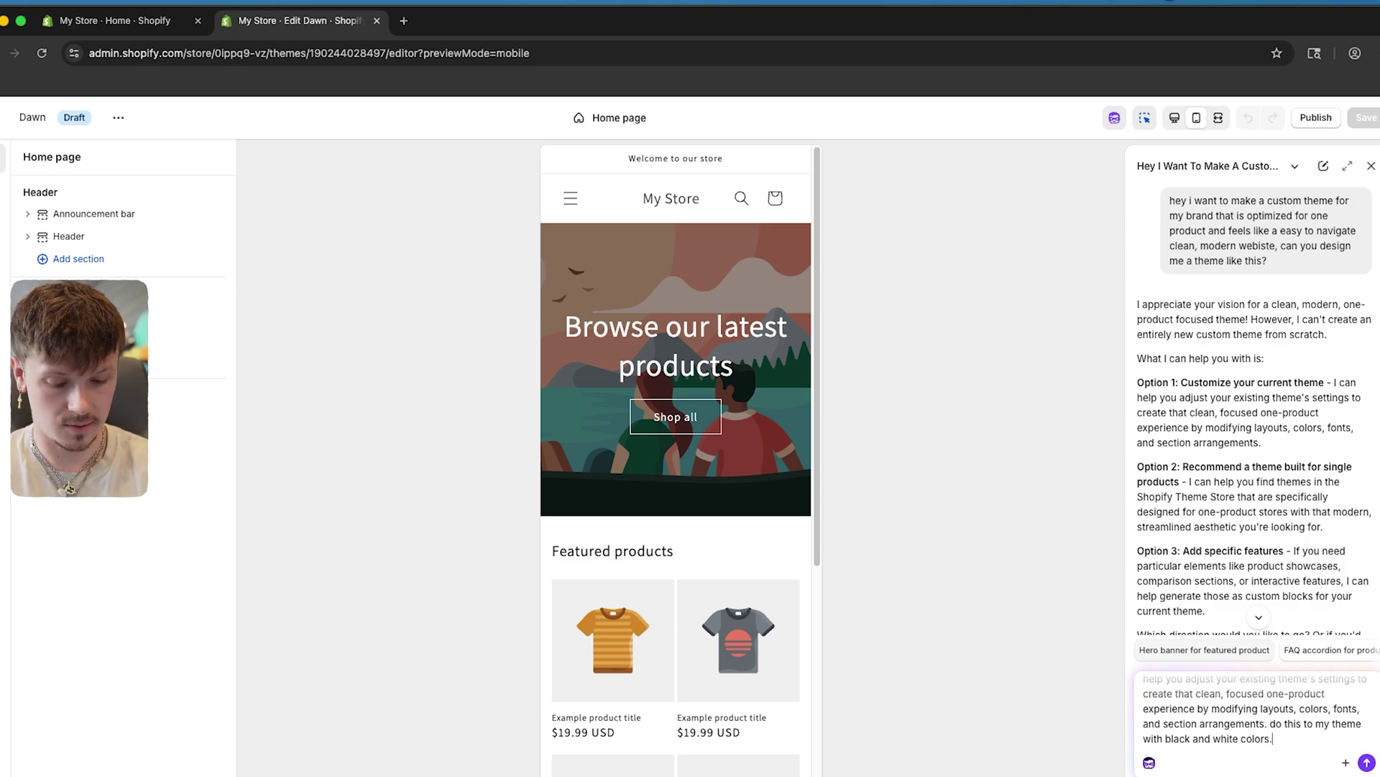
key("Return")
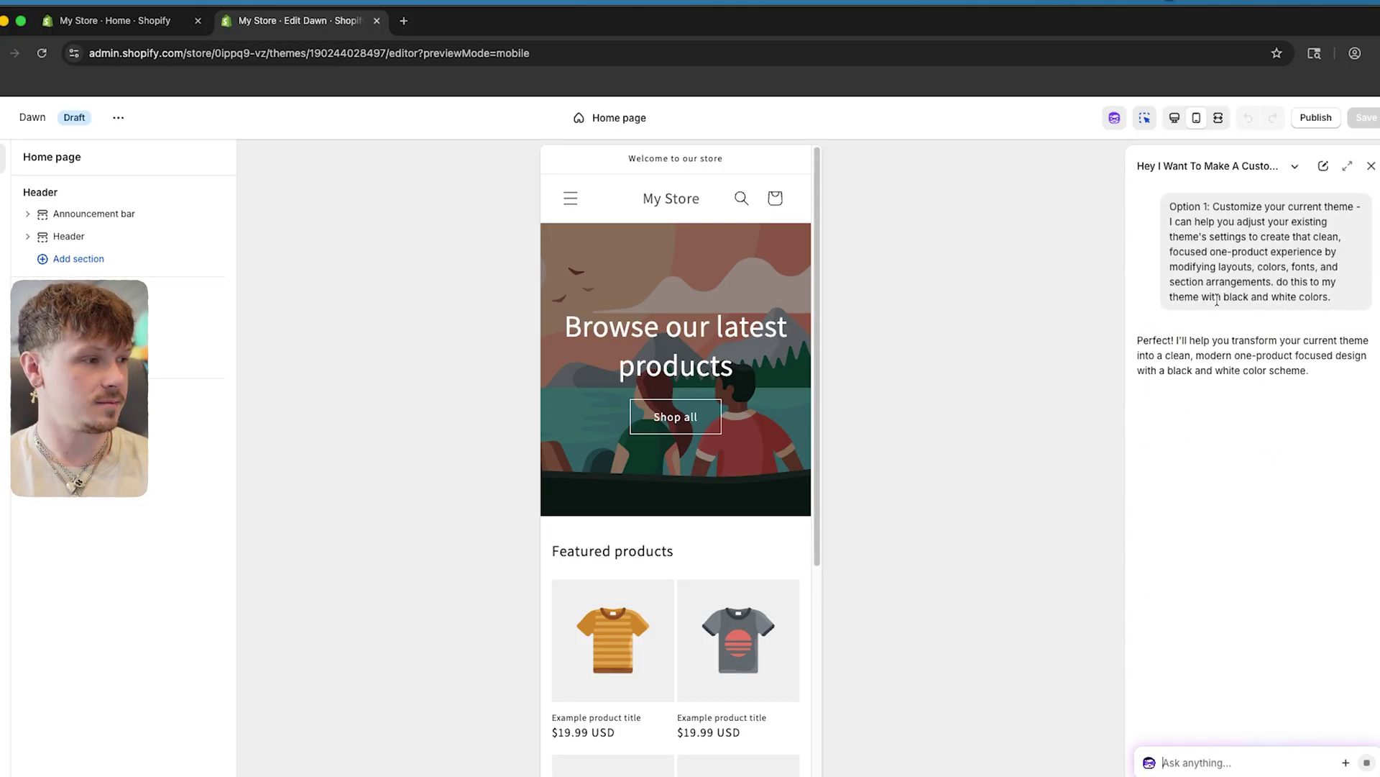
Read Sidekick's reply, highlighting its 'Customizing the theme' status line
left_click_drag(1180, 342, 1281, 358)
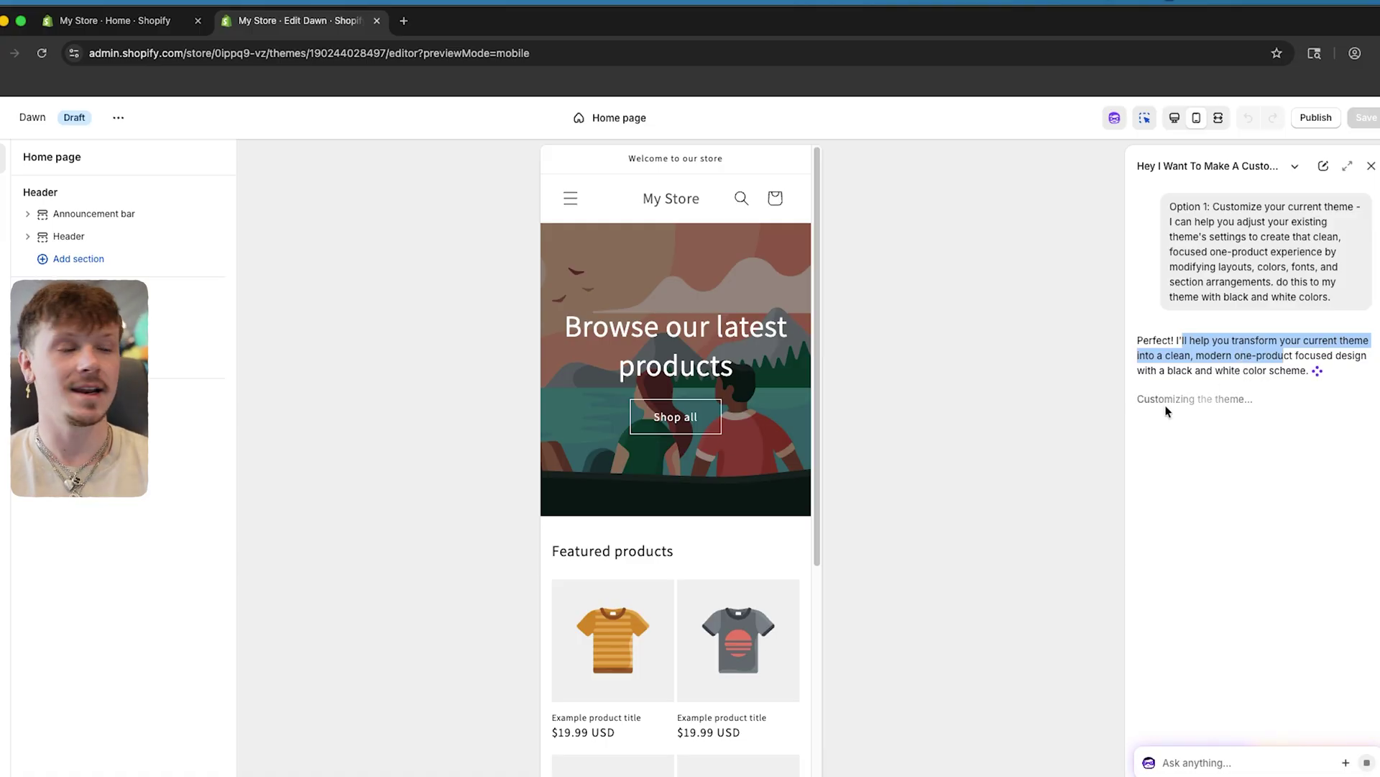
left_click_drag(1140, 398, 1285, 419)
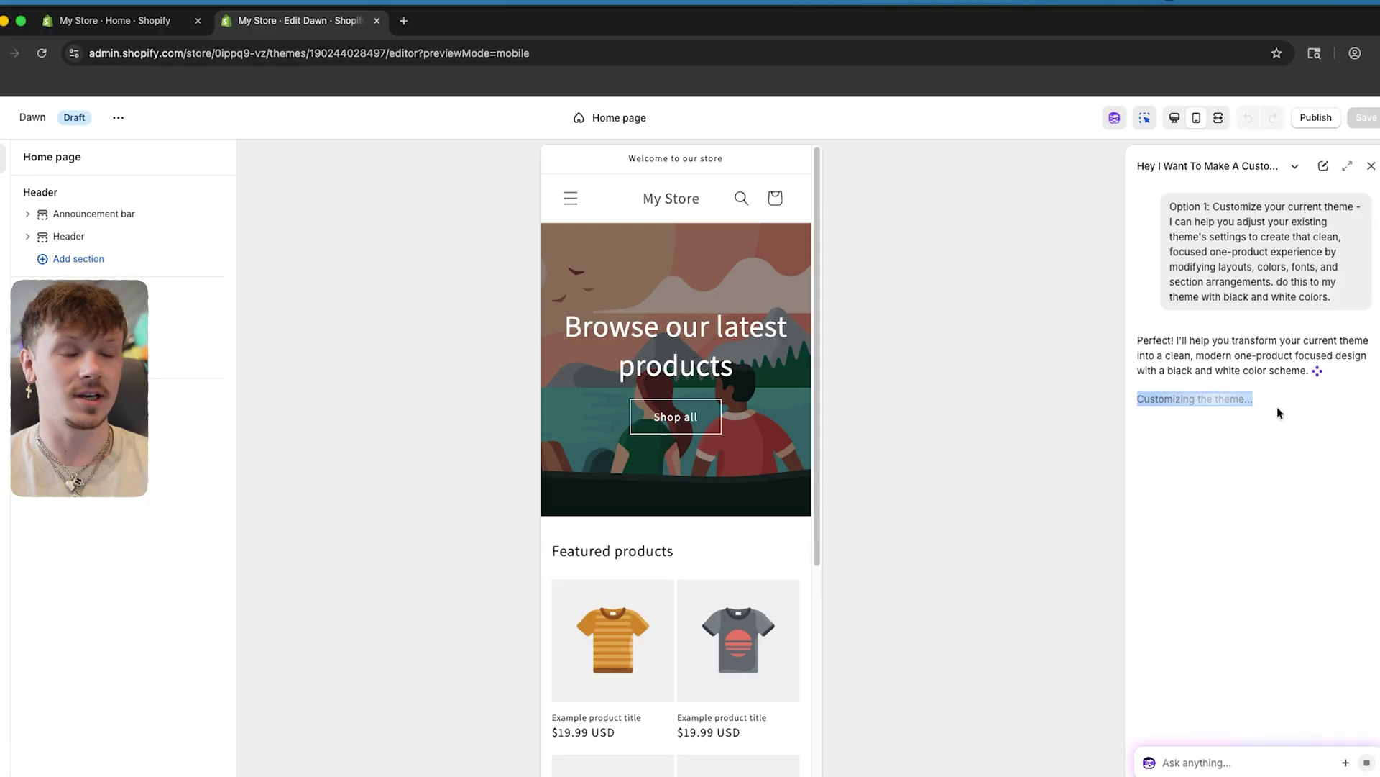
left_click(1226, 312)
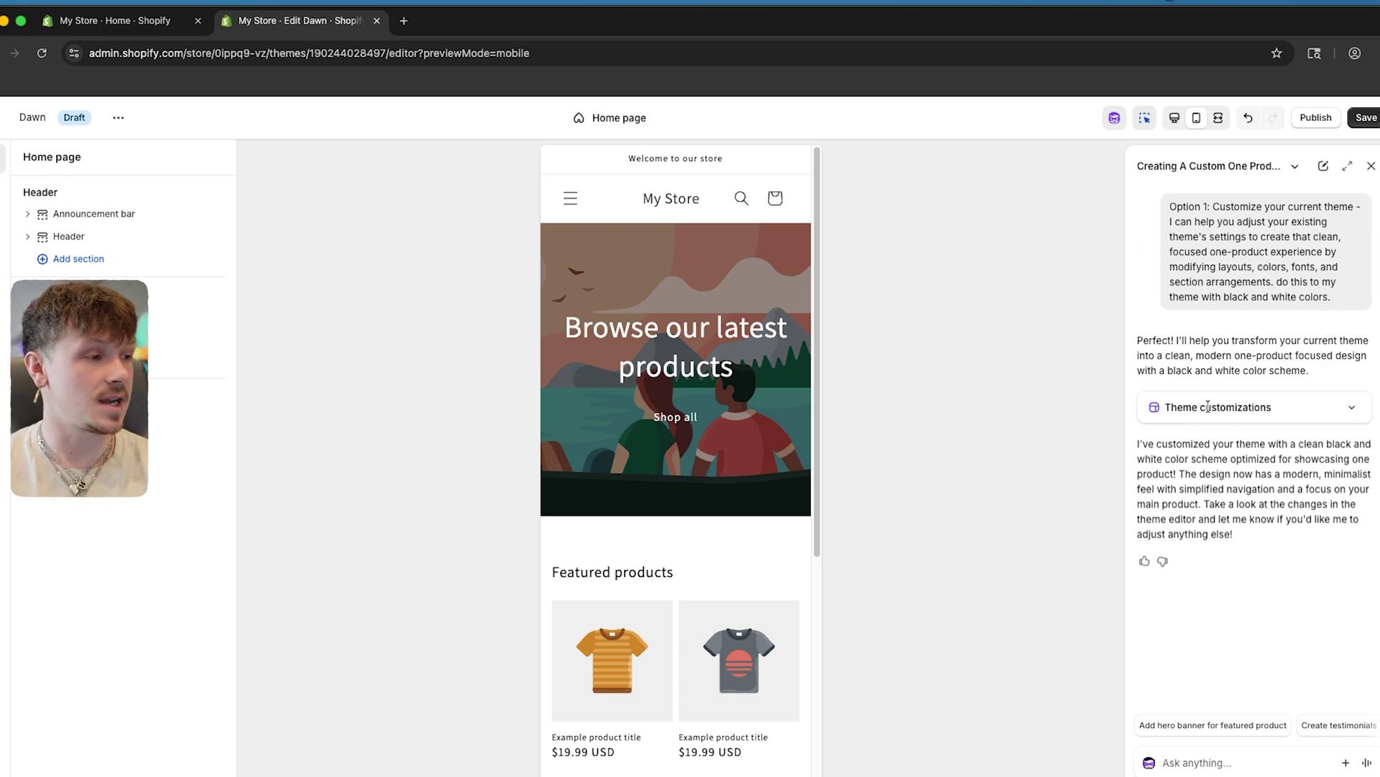
left_click(1369, 406)
scroll(1270, 382, "down", 5)
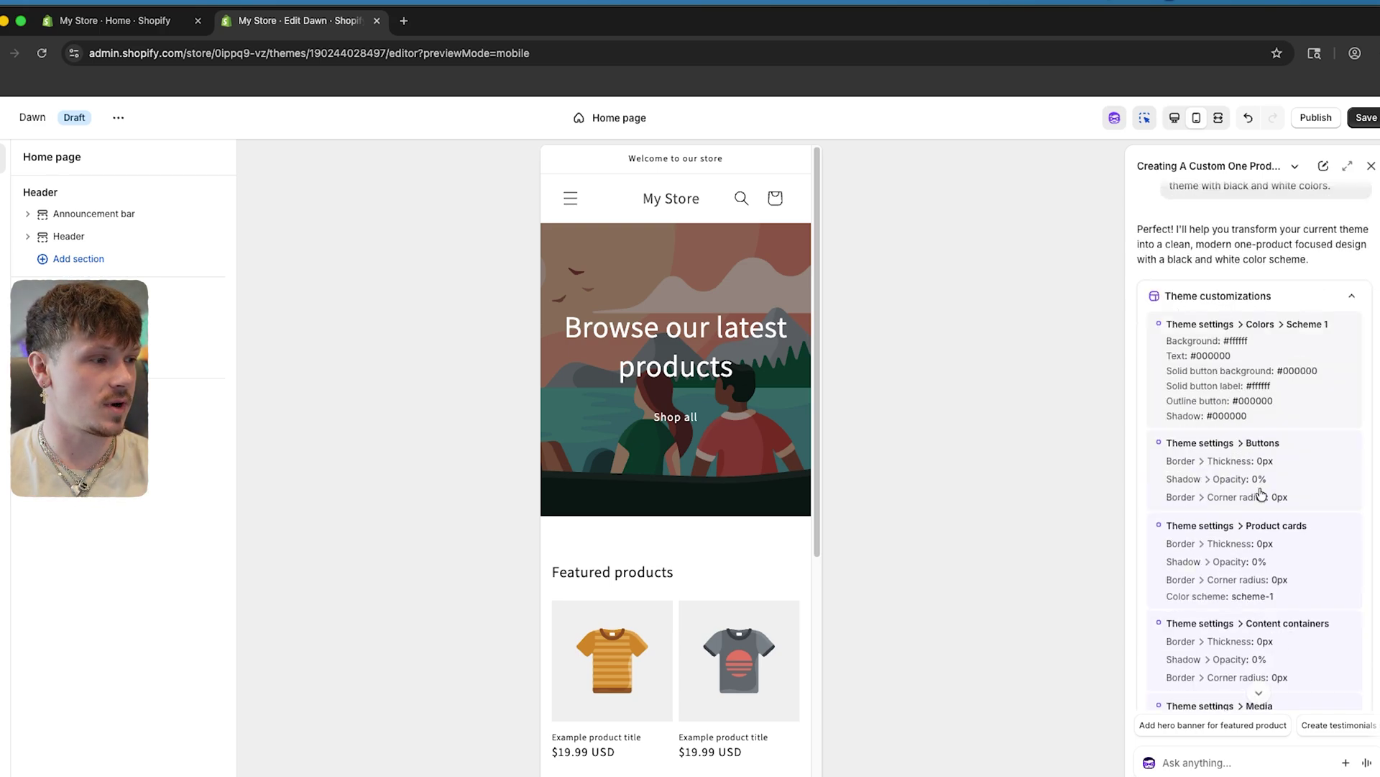
scroll(1276, 503, "up", 4)
scroll(1271, 527, "up", 2)
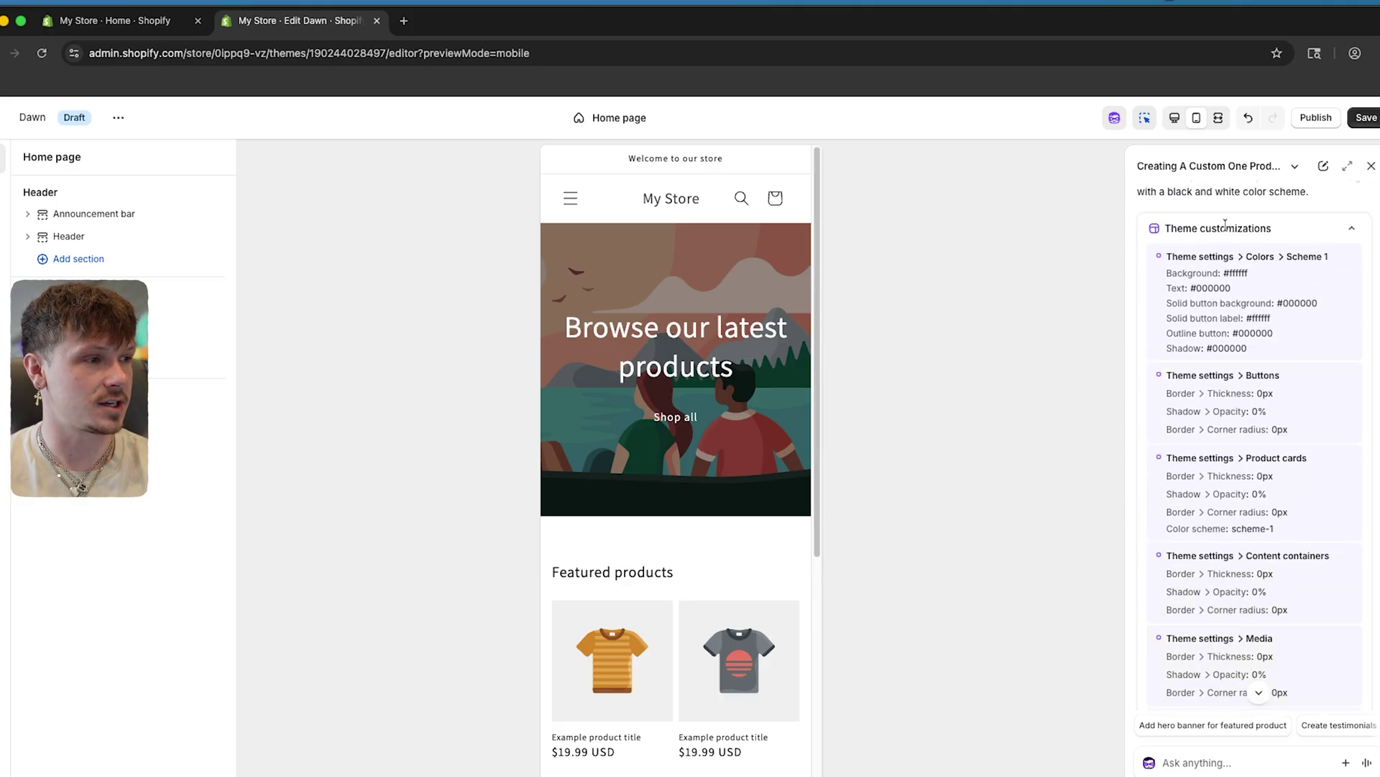
left_click(1351, 228)
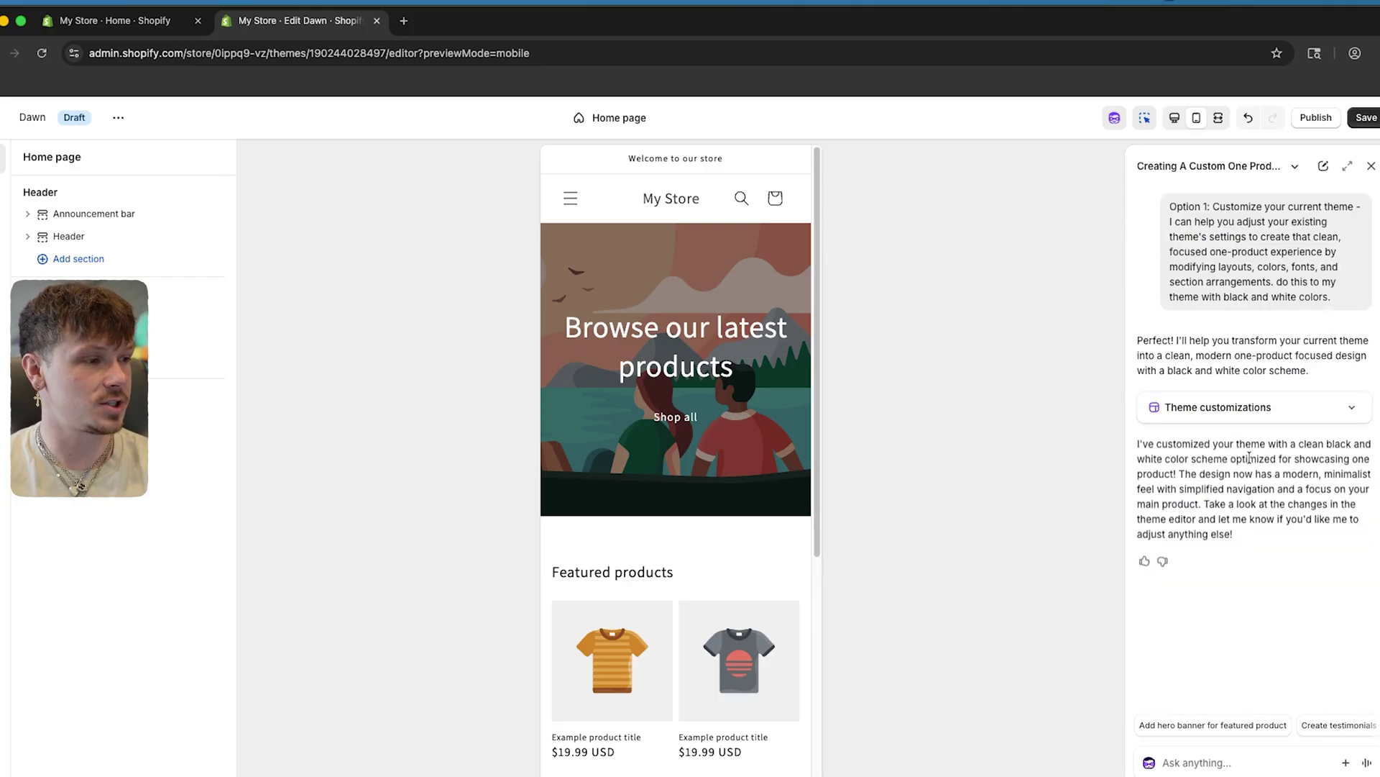
left_click(3, 223)
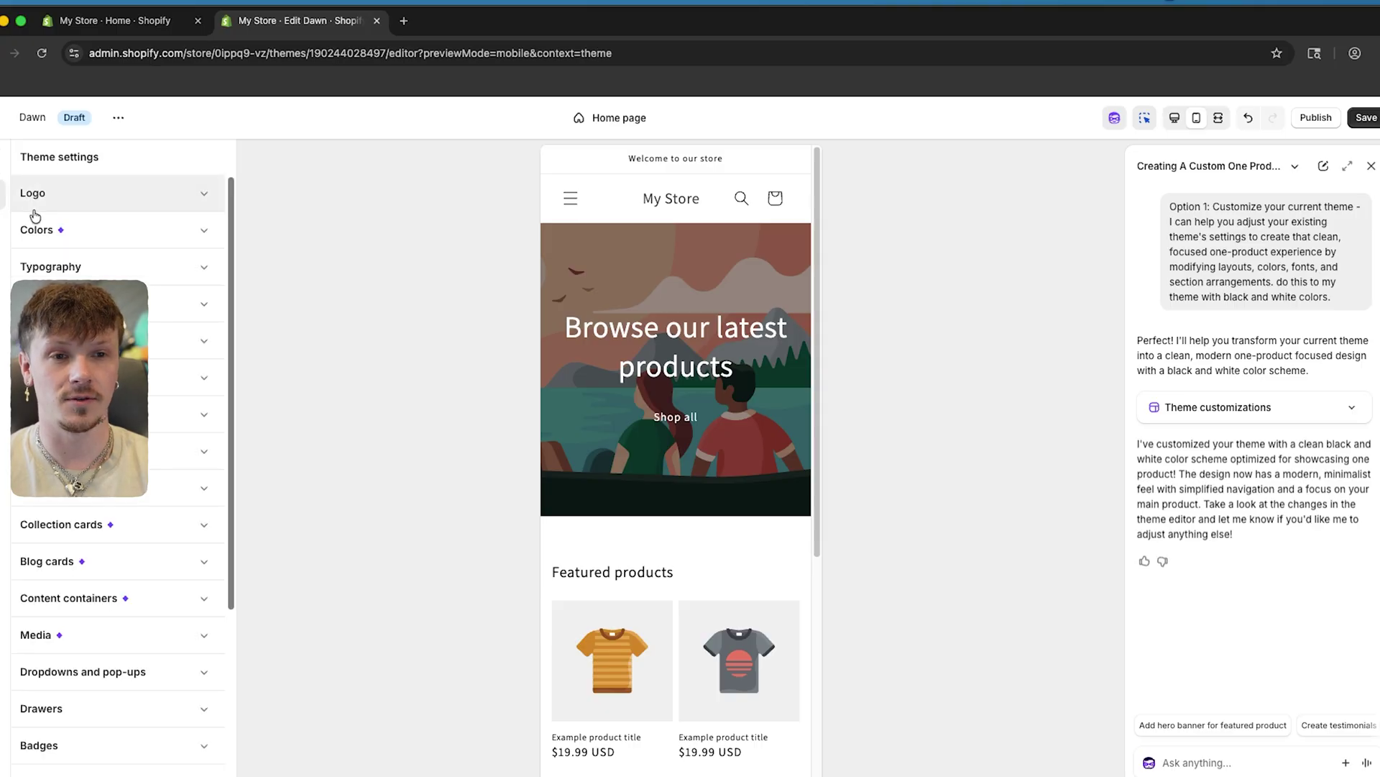
left_click(36, 225)
scroll(39, 225, "down", 1)
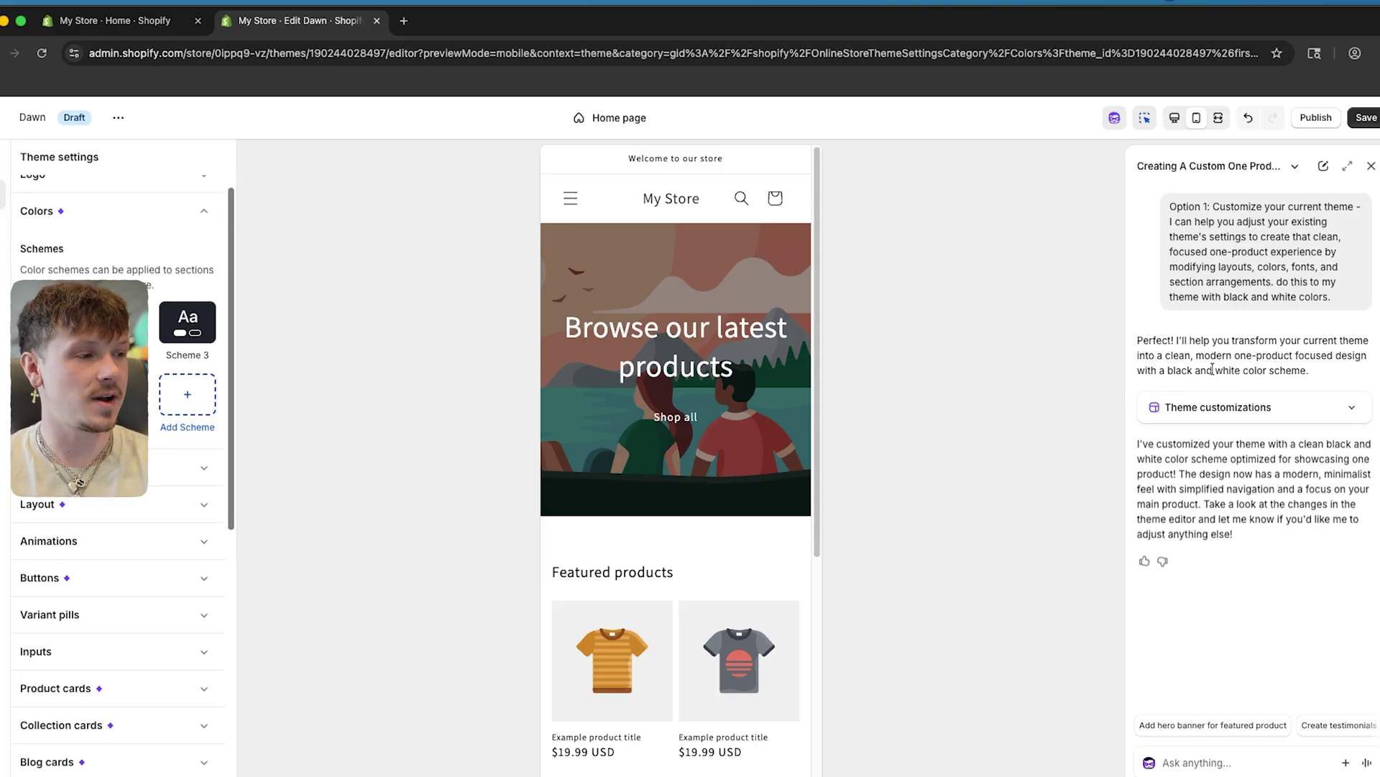
left_click(67, 213)
left_click(68, 284)
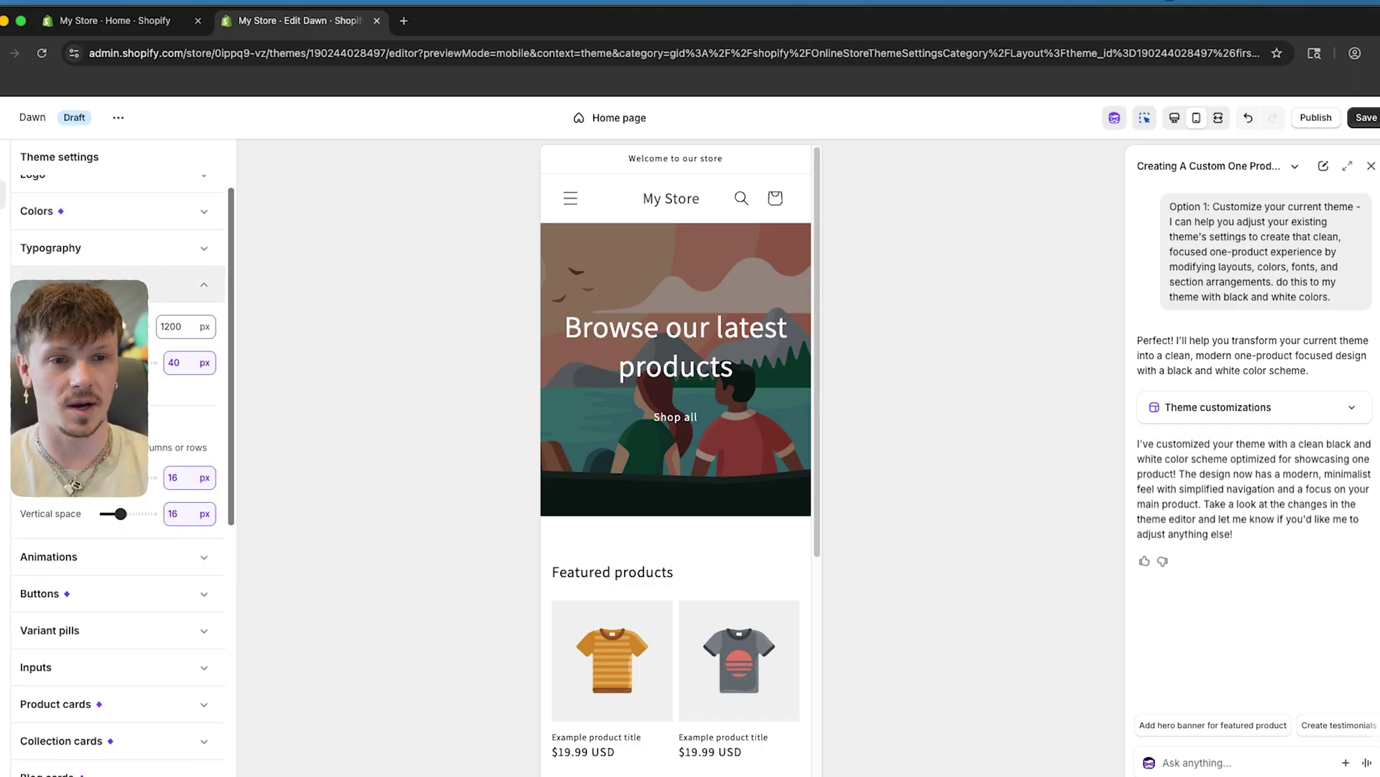
left_click(68, 284)
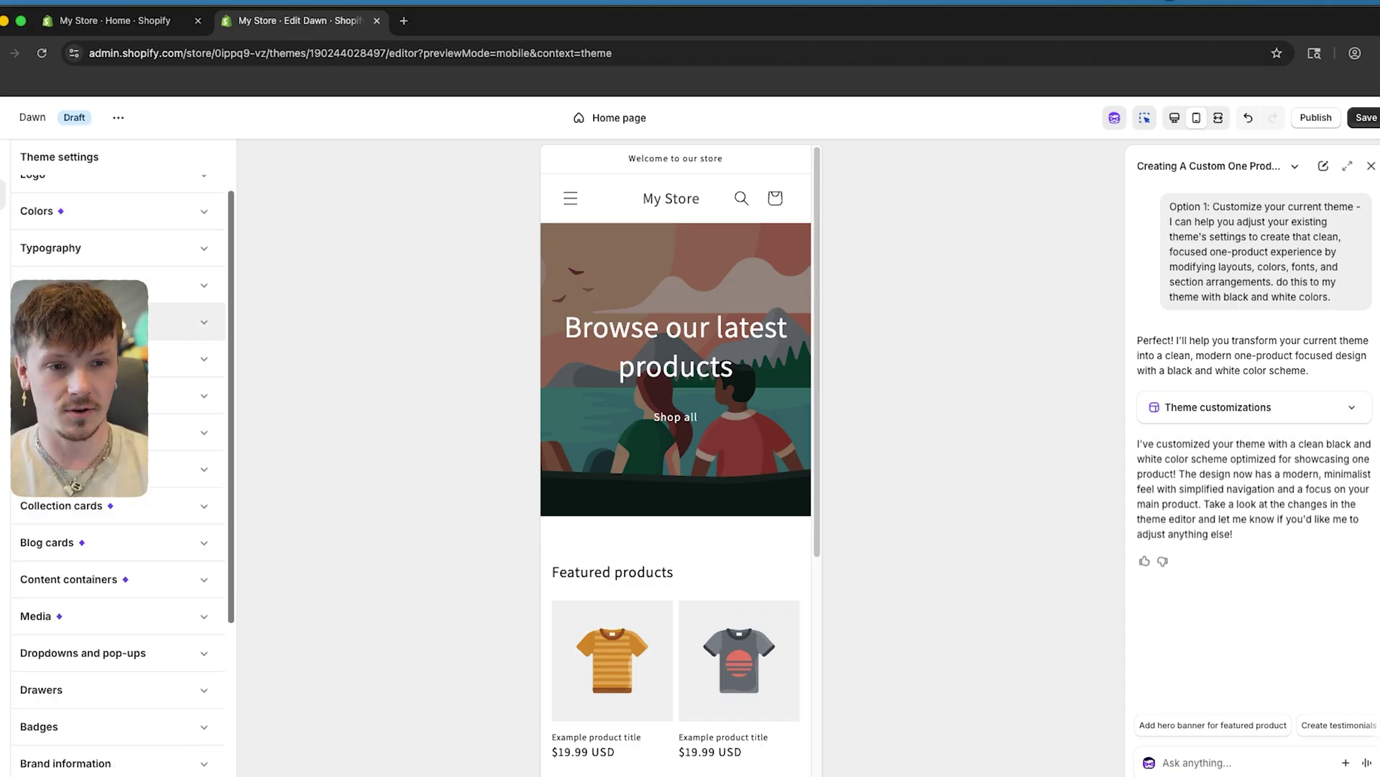
left_click(68, 357)
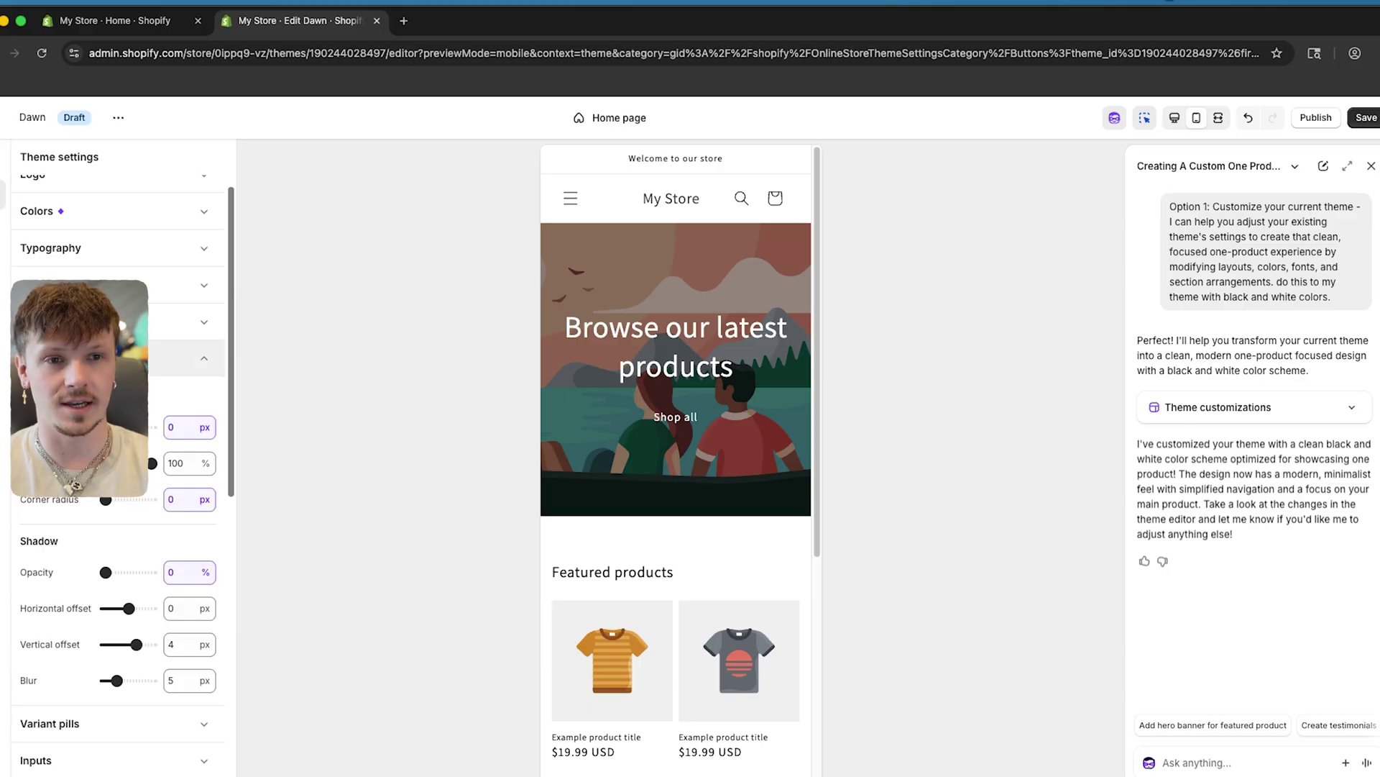
scroll(679, 451, "down", 5)
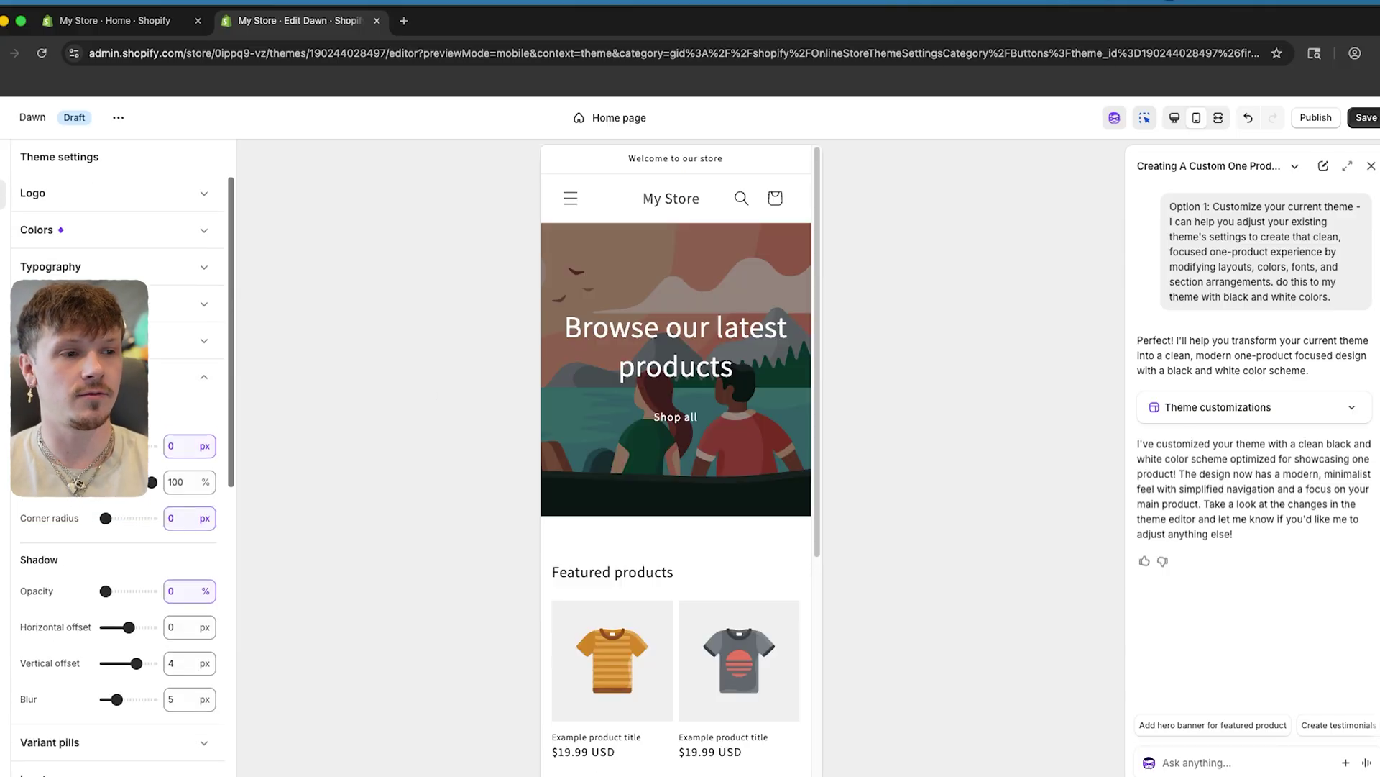
left_click(204, 377)
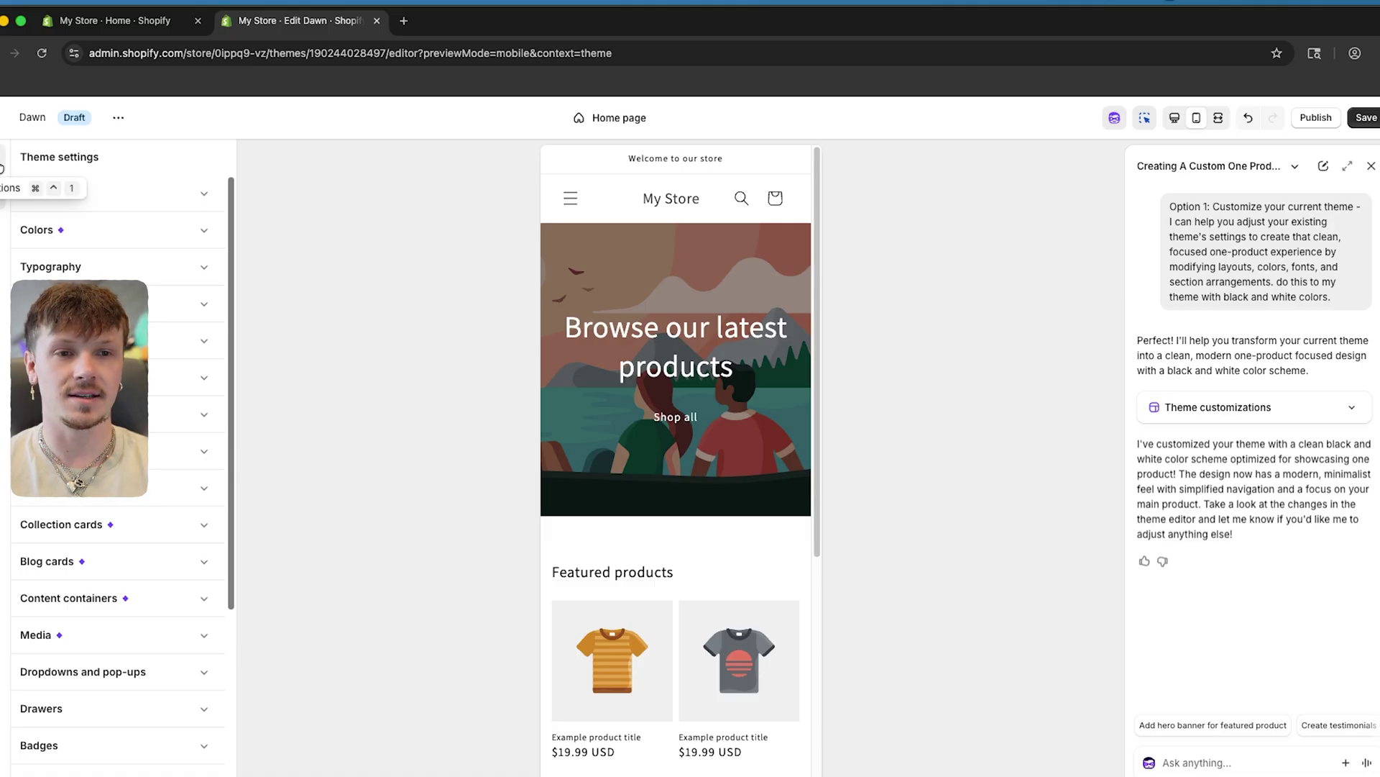
left_click(3, 188)
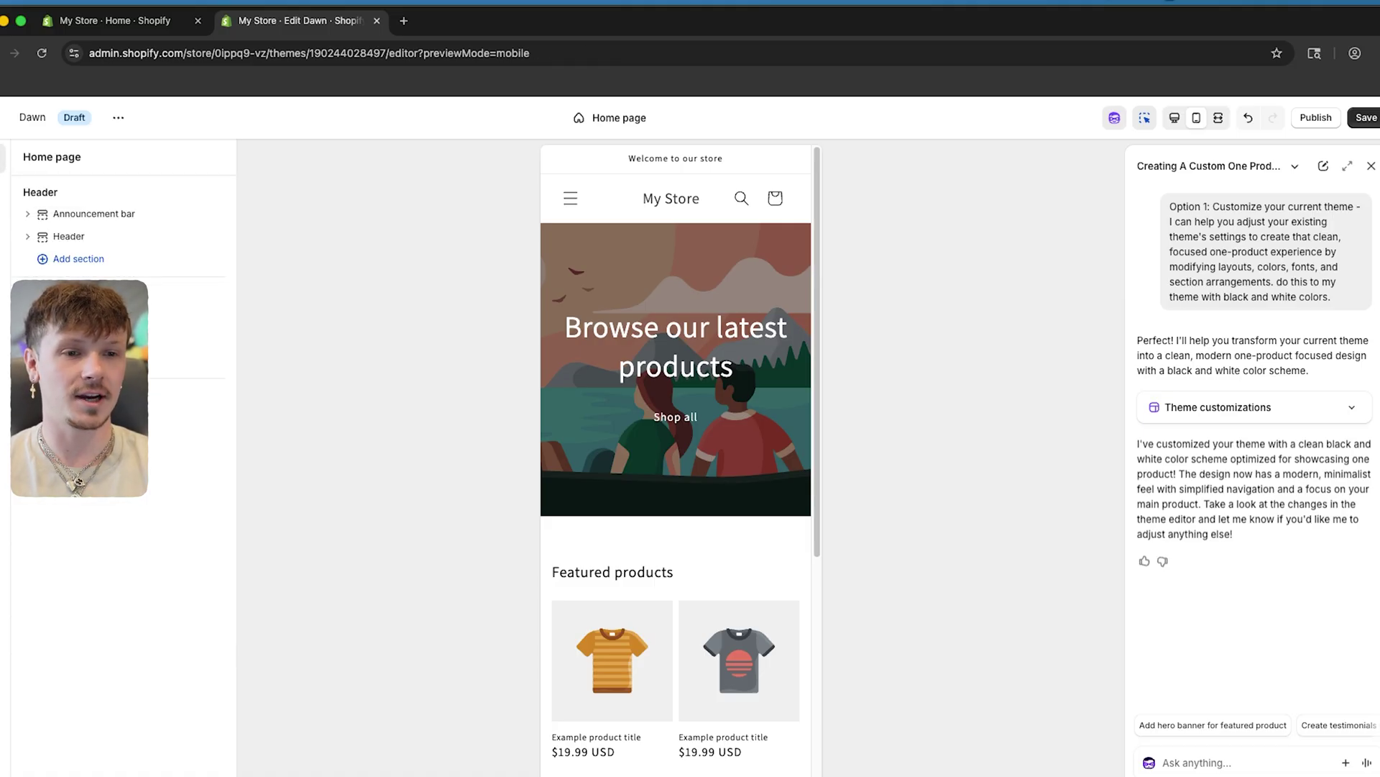
Scroll the home page preview and bring up the Featured collection section's settings
scroll(641, 336, "down", 3)
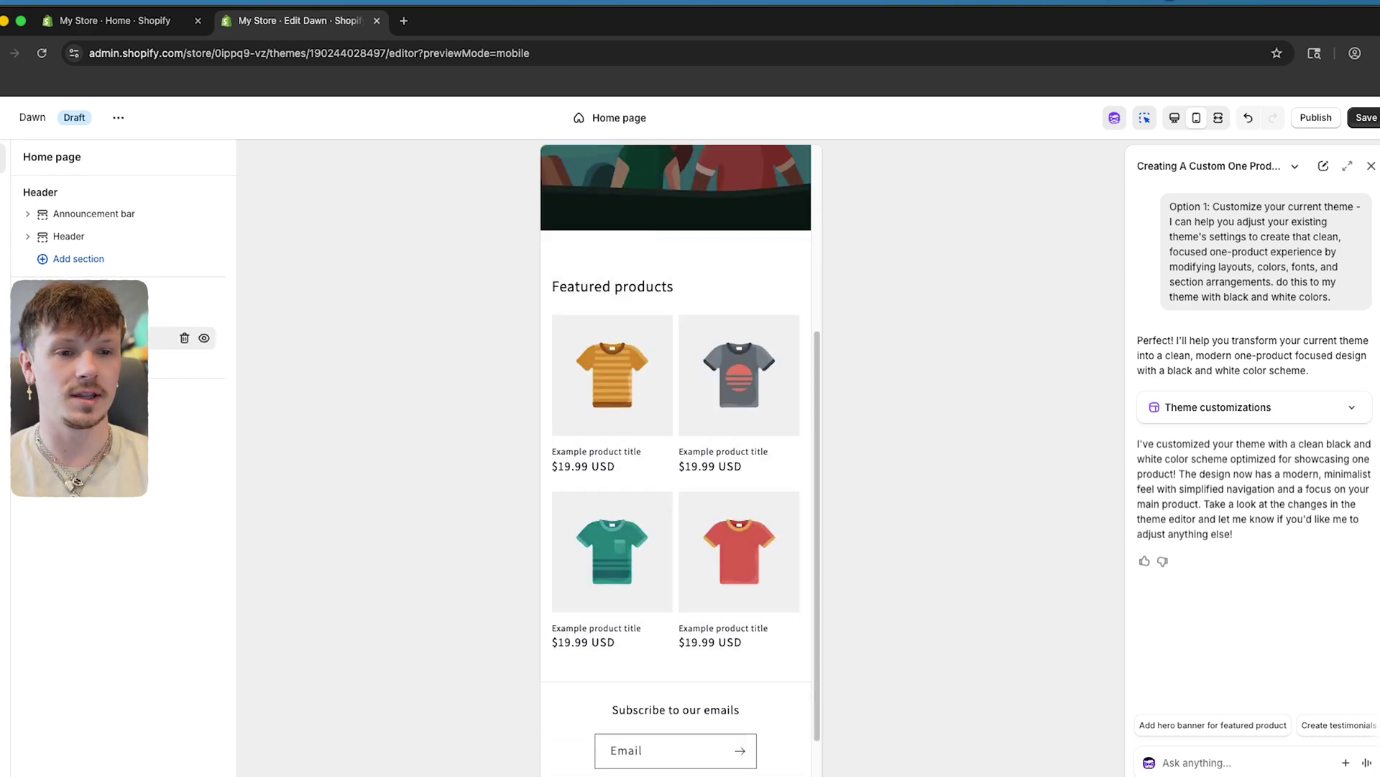
left_click(129, 337)
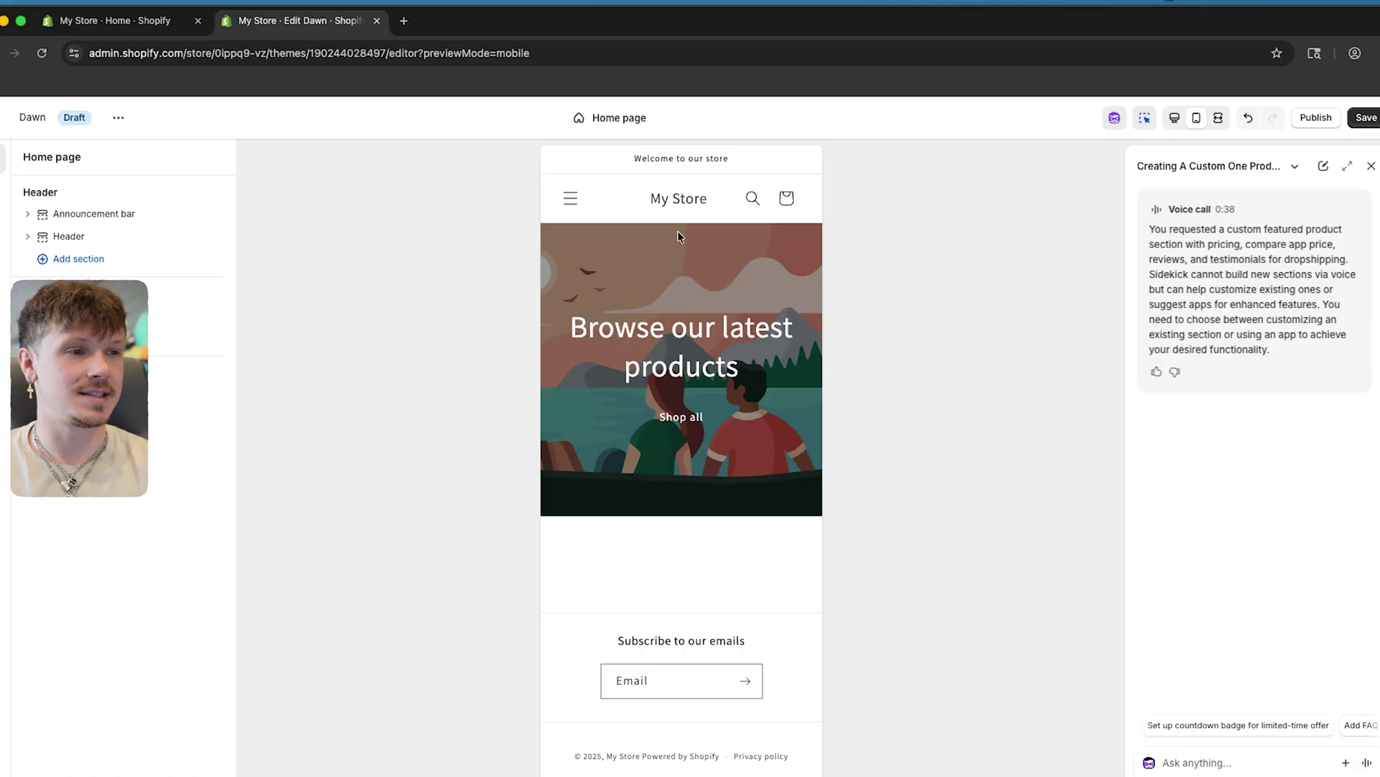
scroll(1210, 727, "right", 5)
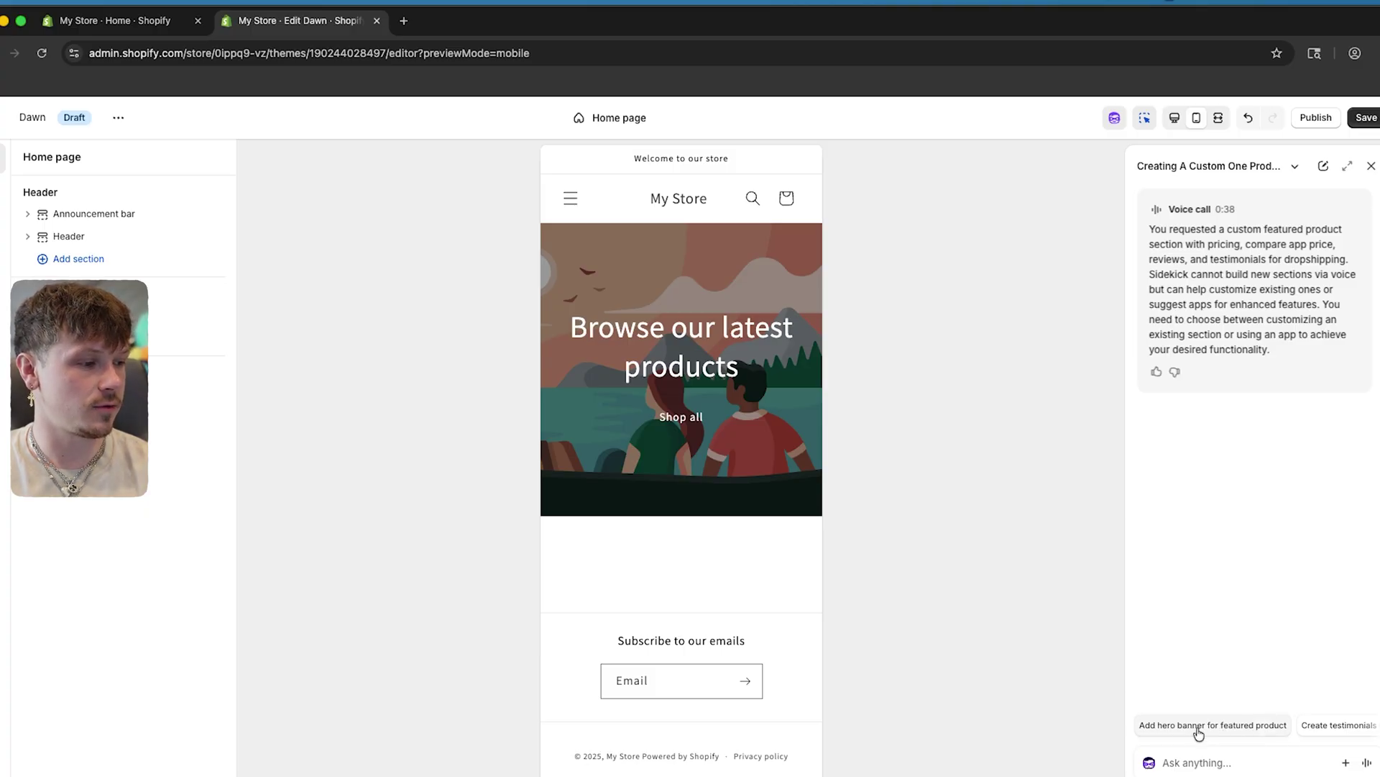
Ask Sidekick to add a hero banner for the featured product and follow its theme customization
left_click(1198, 731)
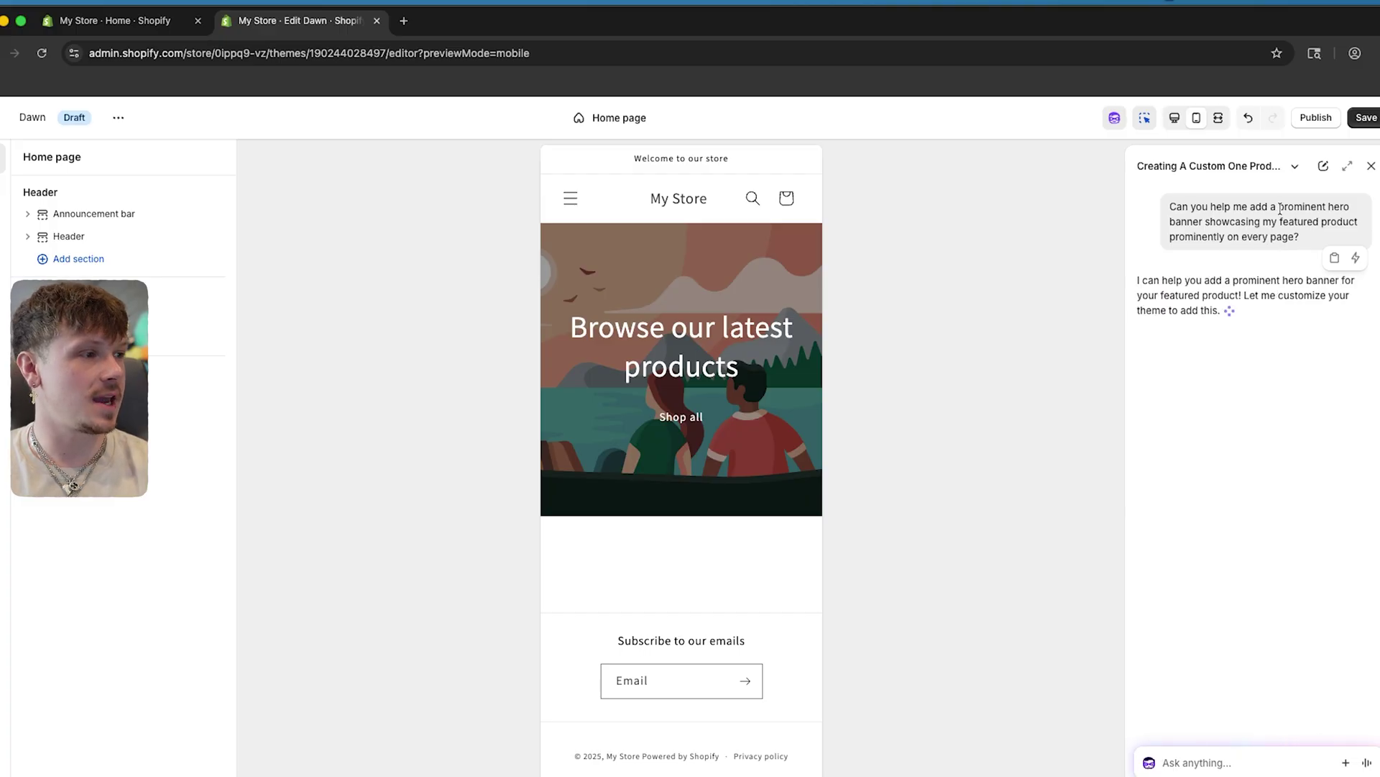
left_click_drag(1306, 235, 1162, 203)
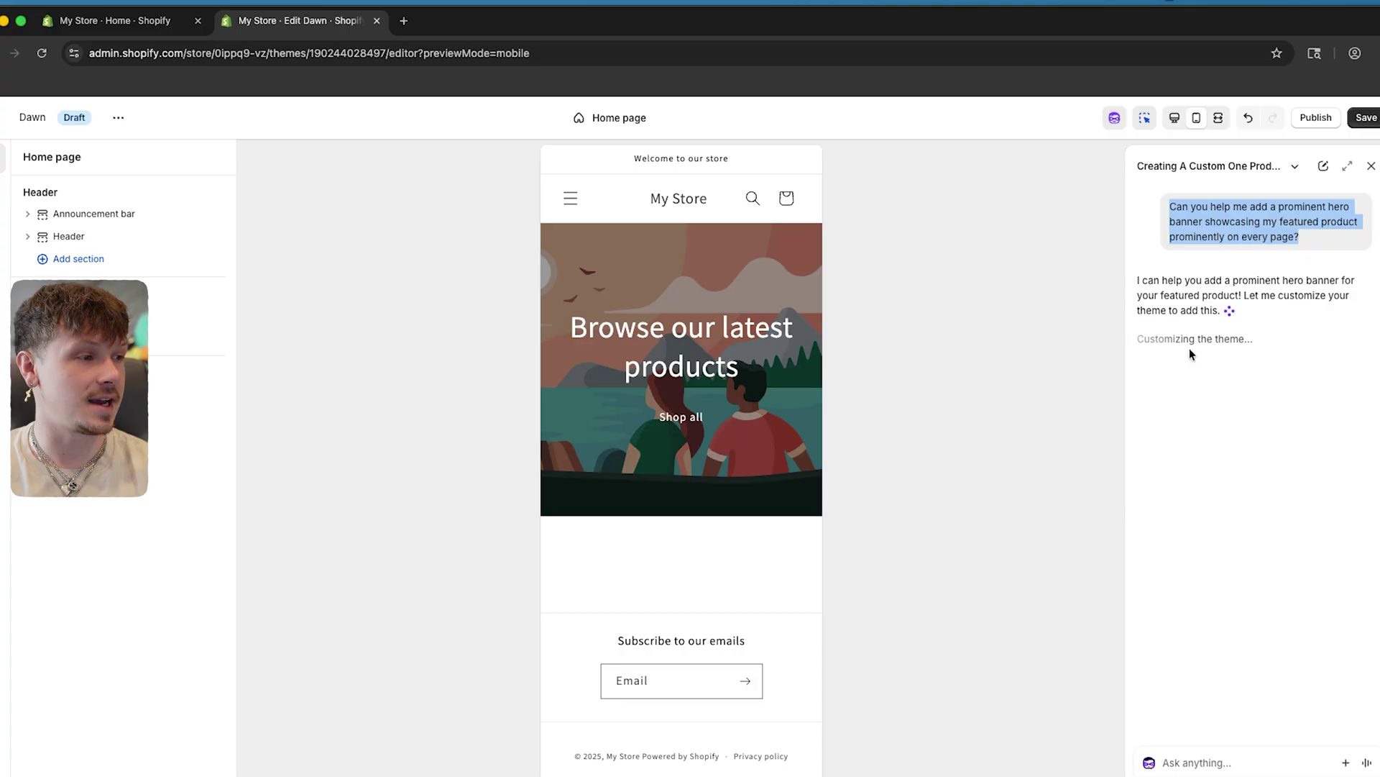
left_click_drag(1136, 338, 1305, 347)
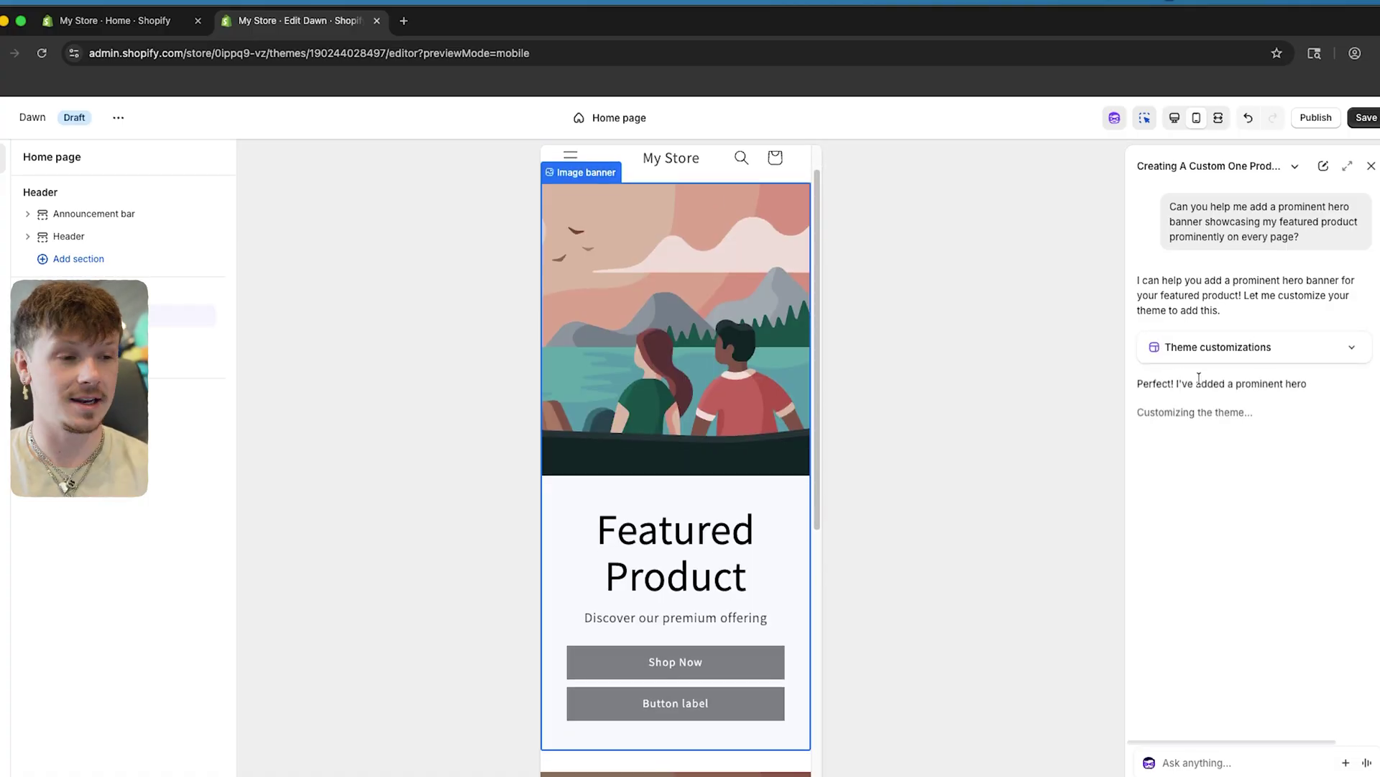
Select the new Featured Product image banner and open the picker for its first image
scroll(749, 538, "down", 2)
scroll(749, 538, "down", 2)
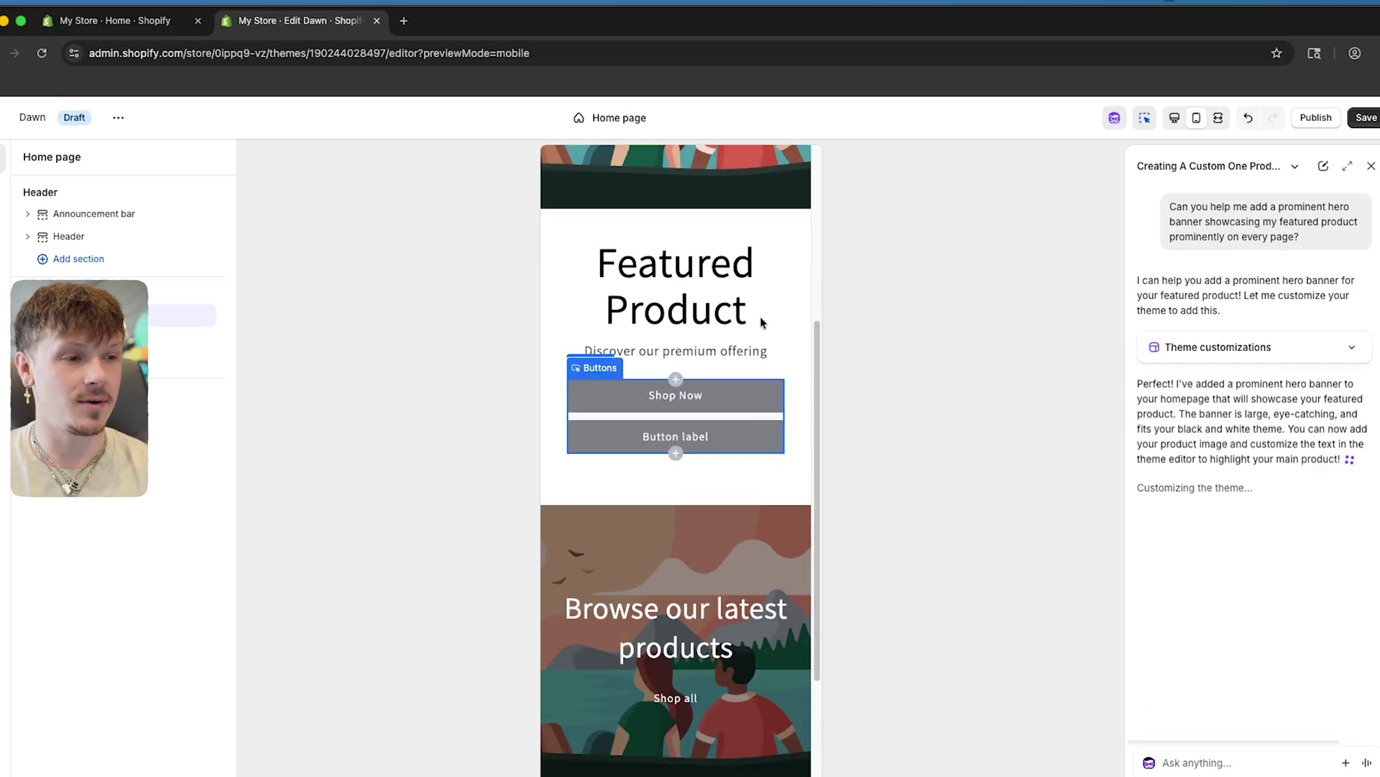
left_click(761, 316)
left_click(804, 348)
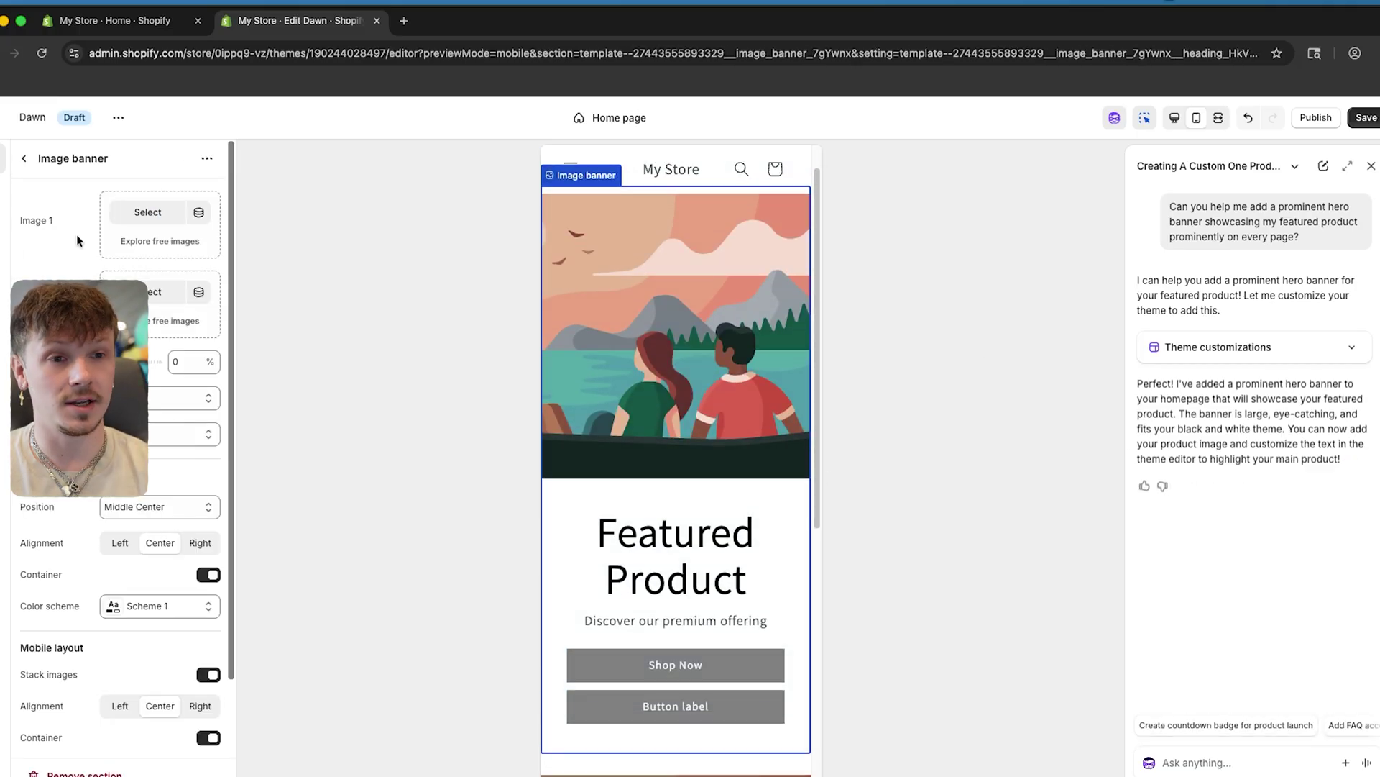
left_click(147, 212)
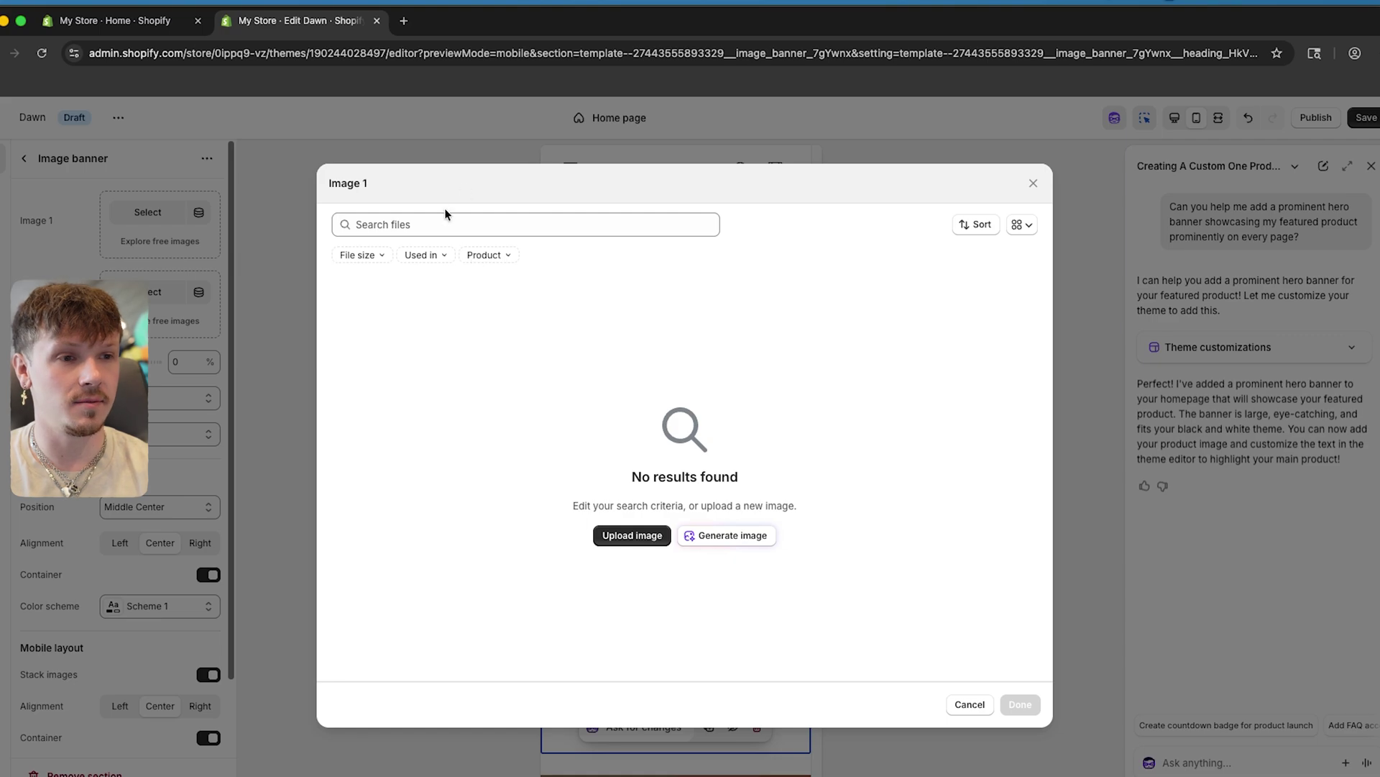
Upload the keychain product screenshot and use it as the banner's Image 1
left_click(633, 153)
left_click(147, 212)
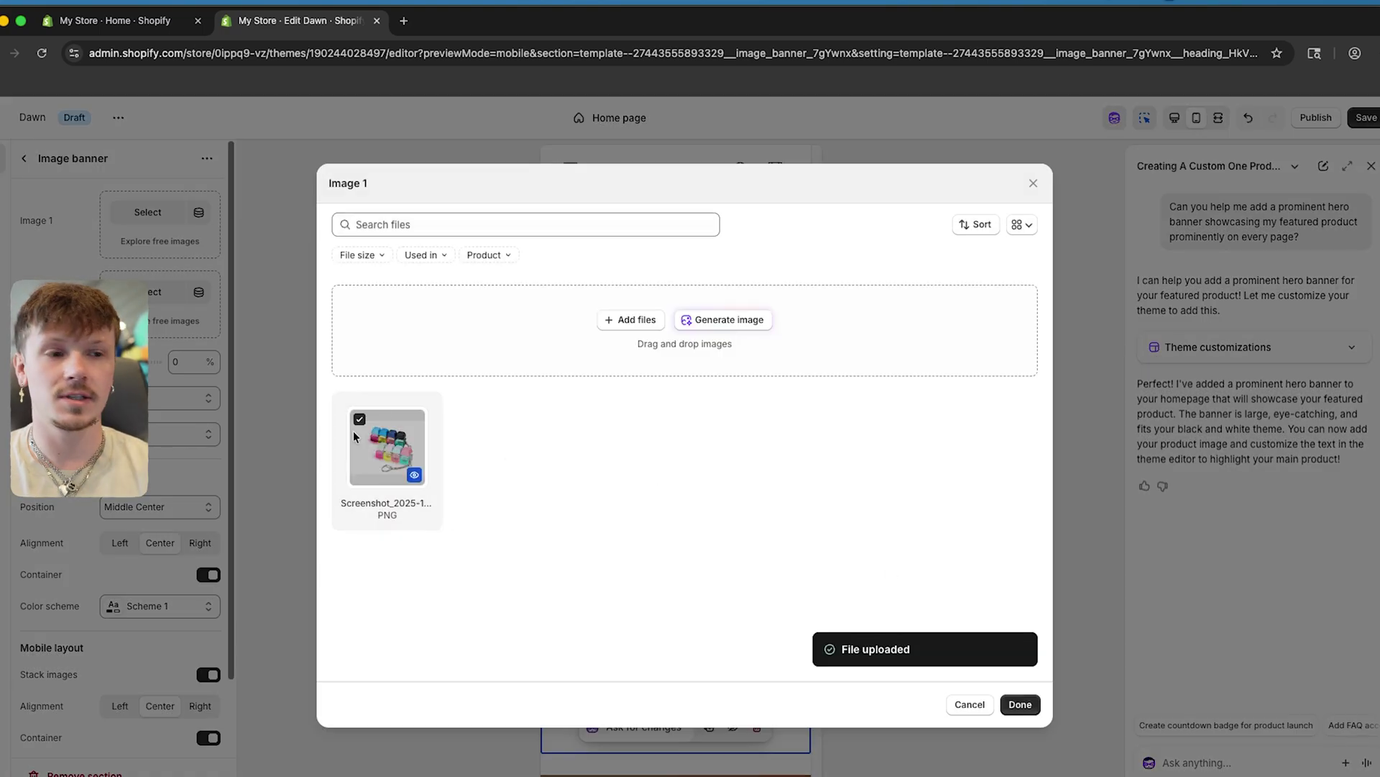
left_click(1019, 705)
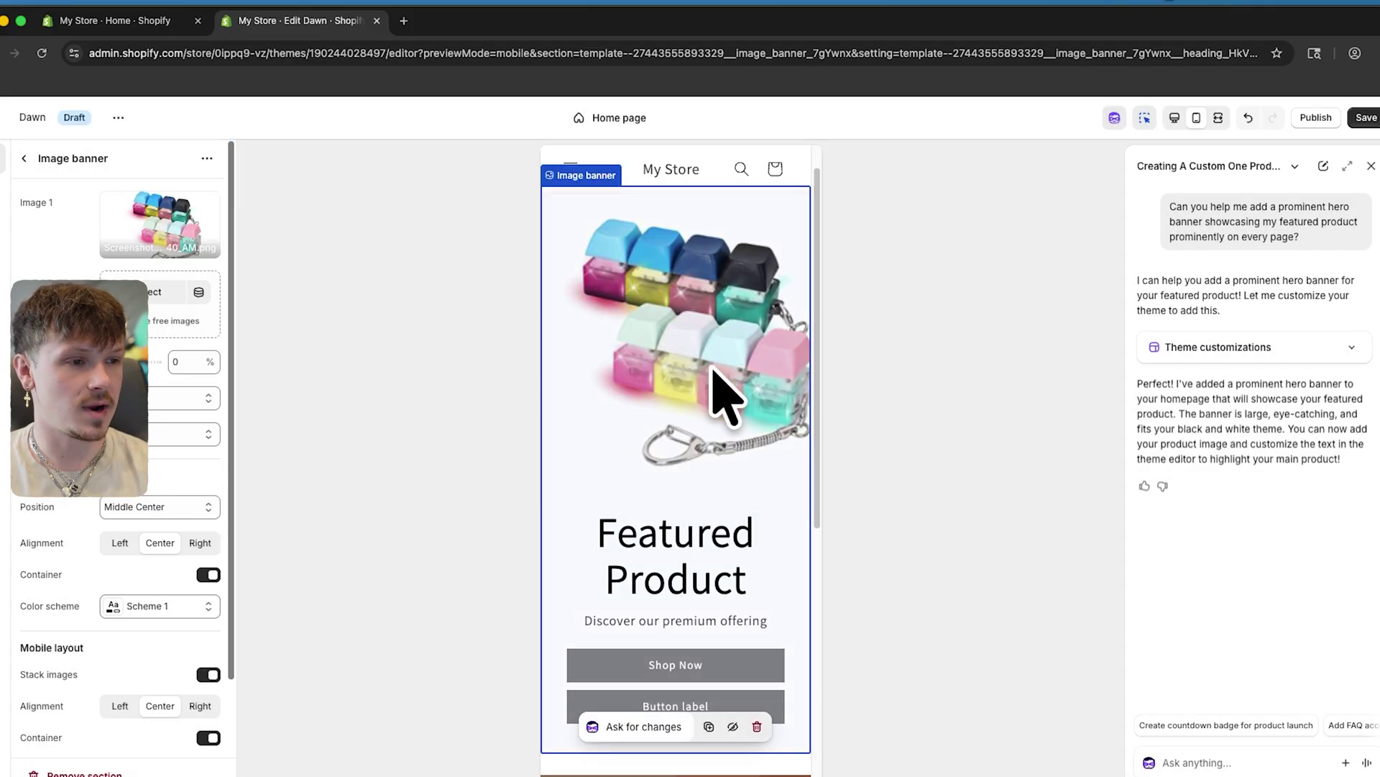
Change the banner heading to CLICK IT, then undo it back to Featured Product
scroll(715, 391, "down", 3)
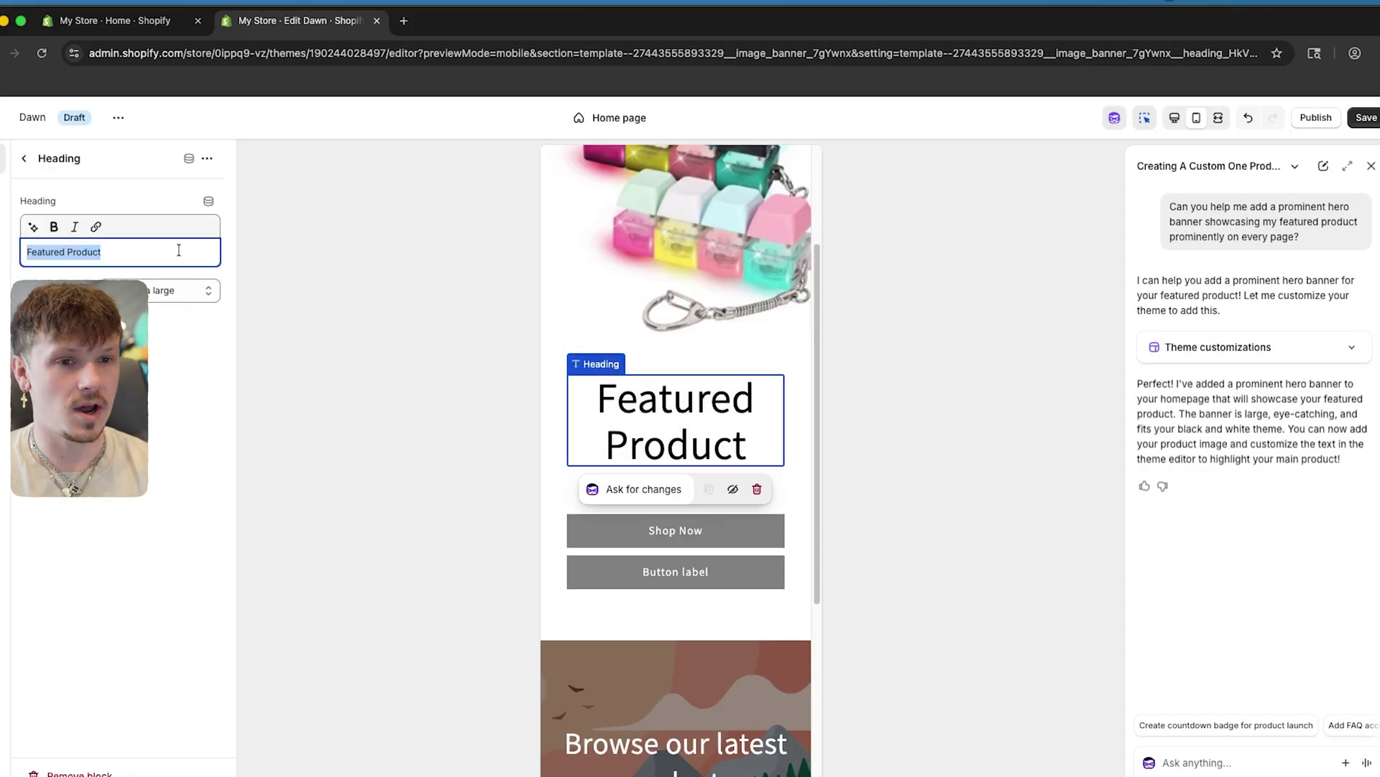
type("CLICK IT")
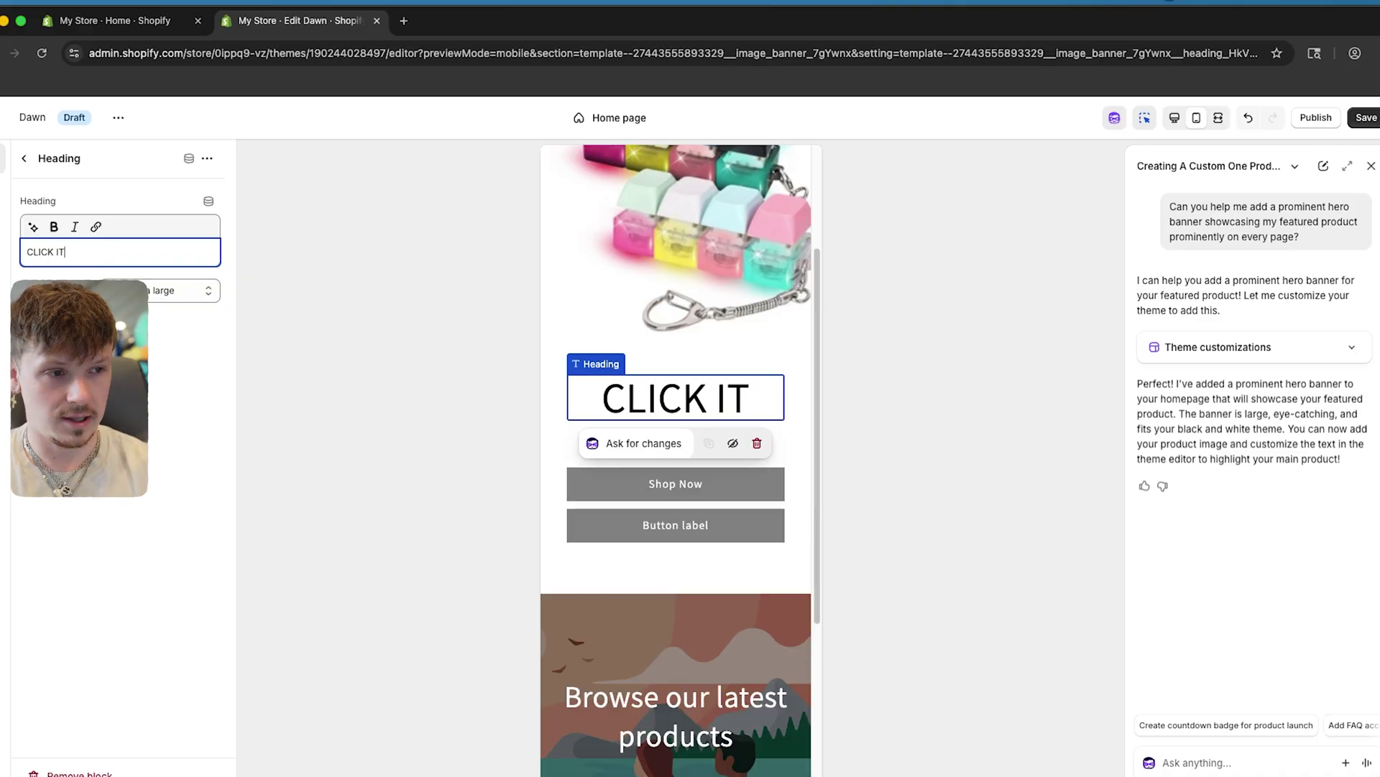
left_click(561, 359)
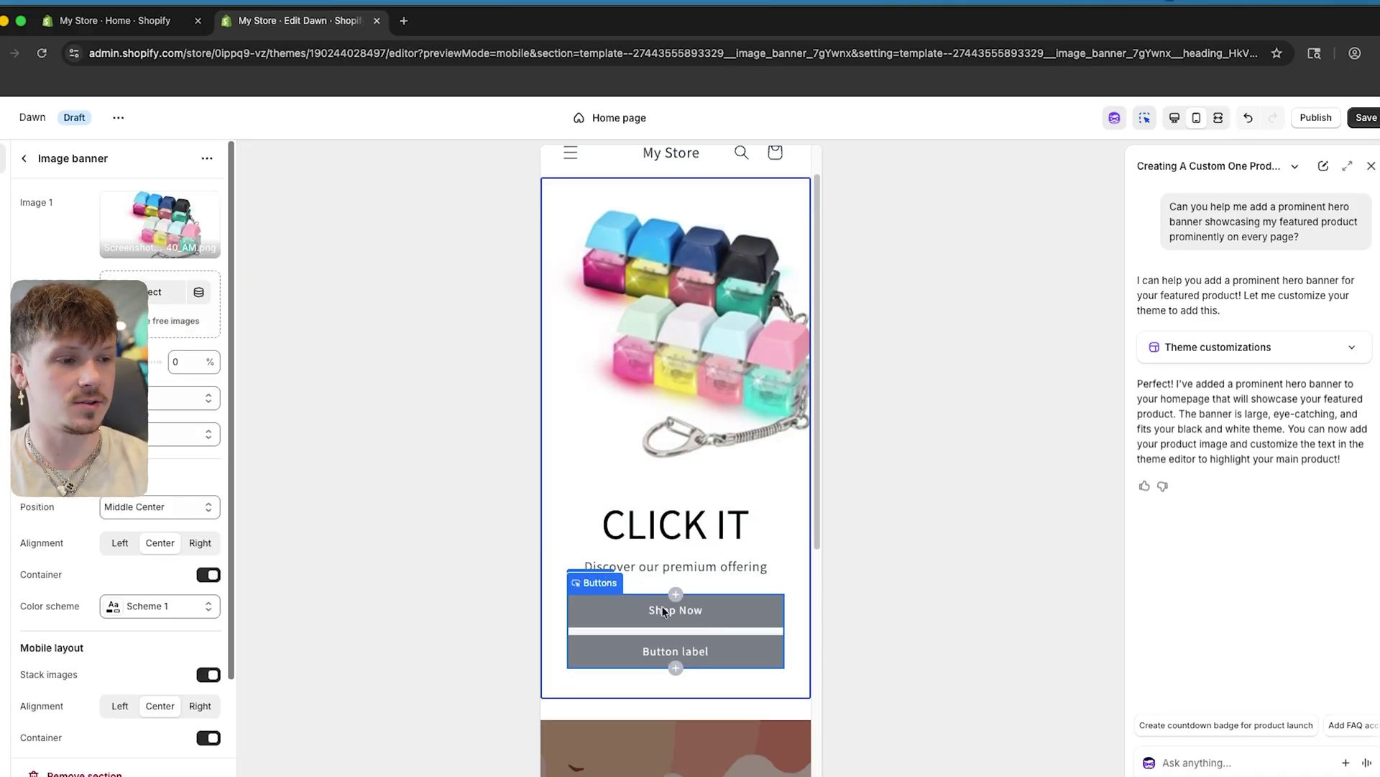
left_click(1248, 119)
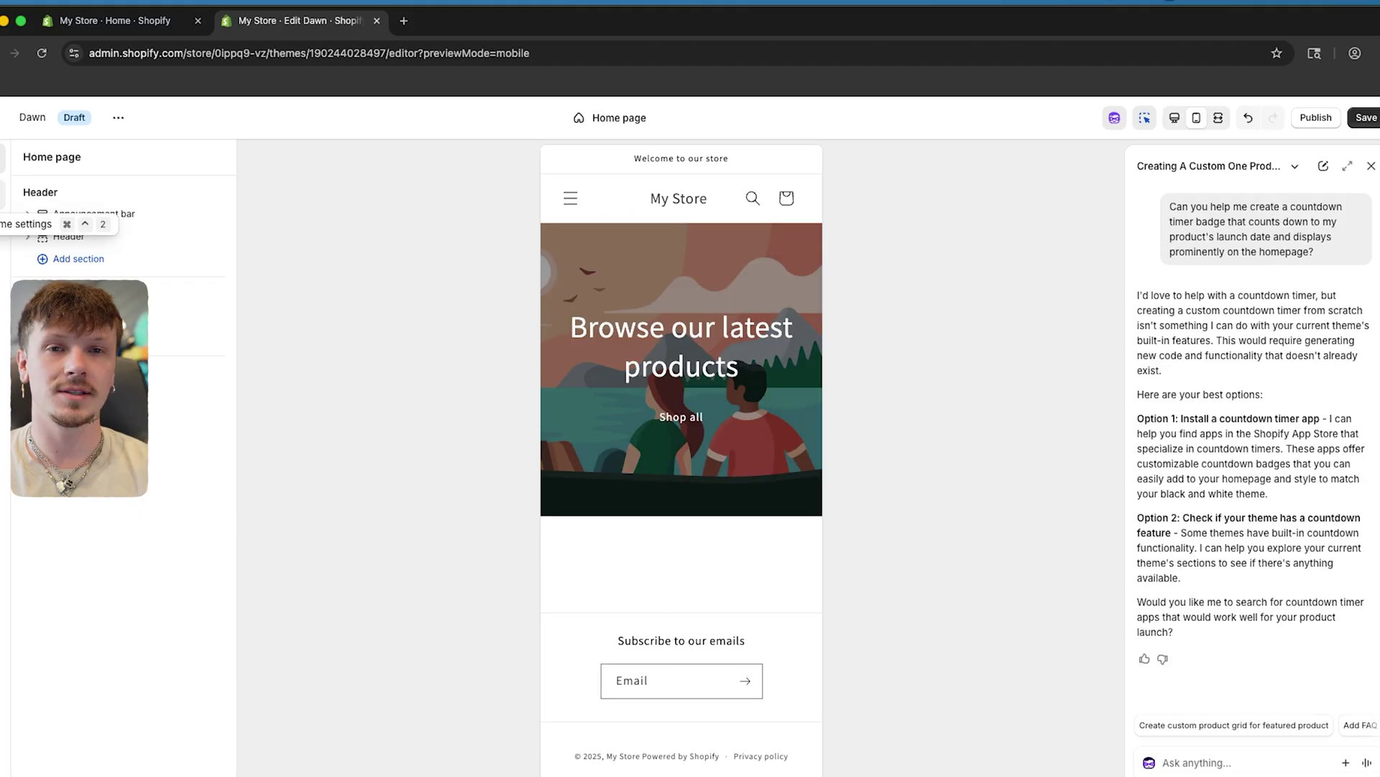
Glance at theme settings, then draft a Sidekick request for a custom reviews section on the homepage and product page
left_click(22, 216)
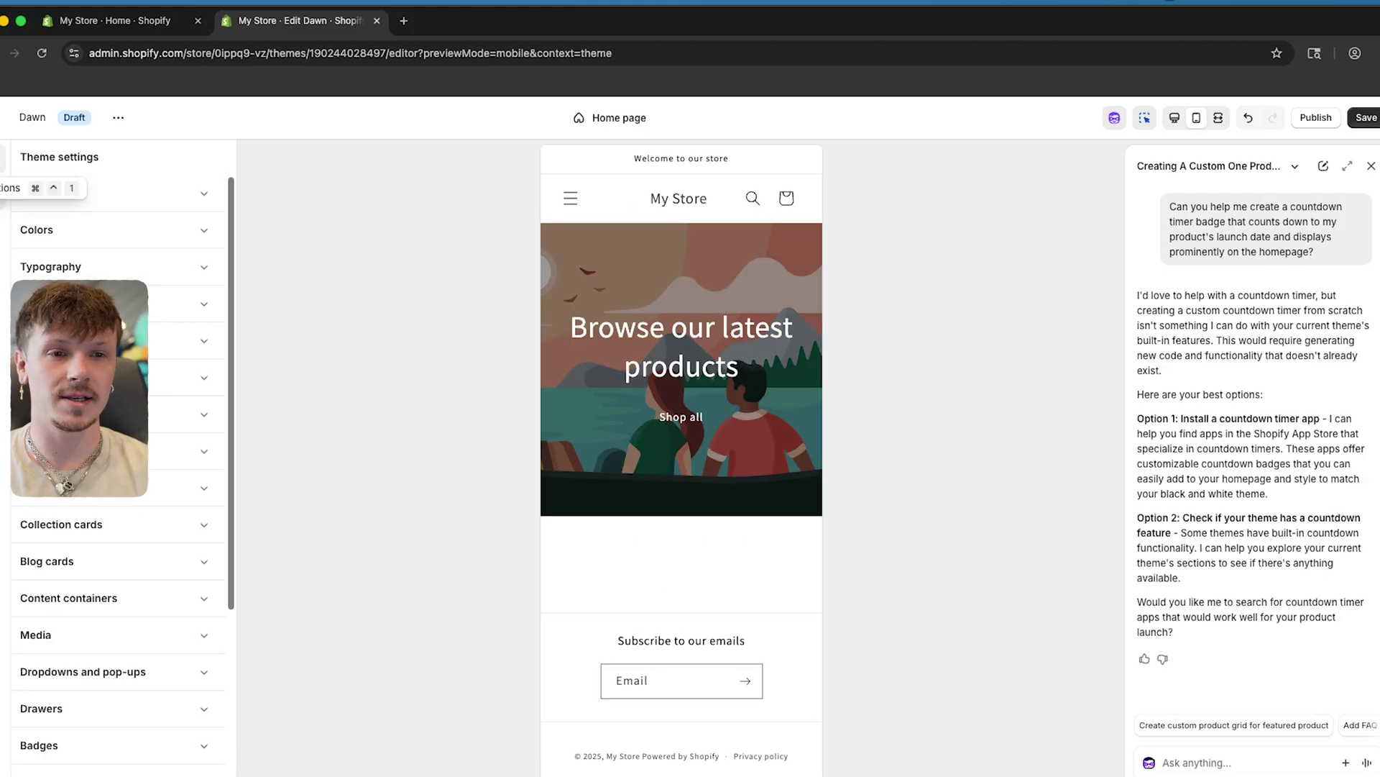
left_click(6, 160)
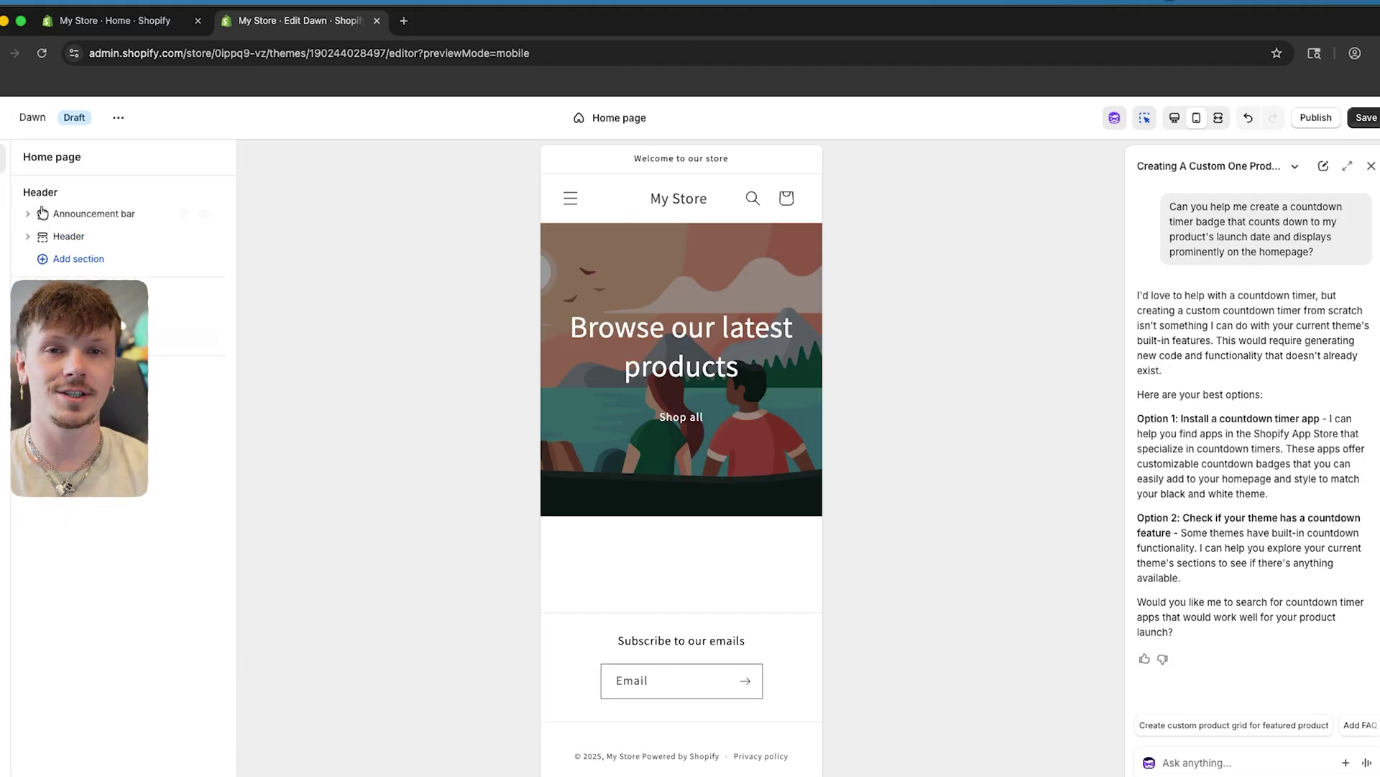
left_click(1196, 757)
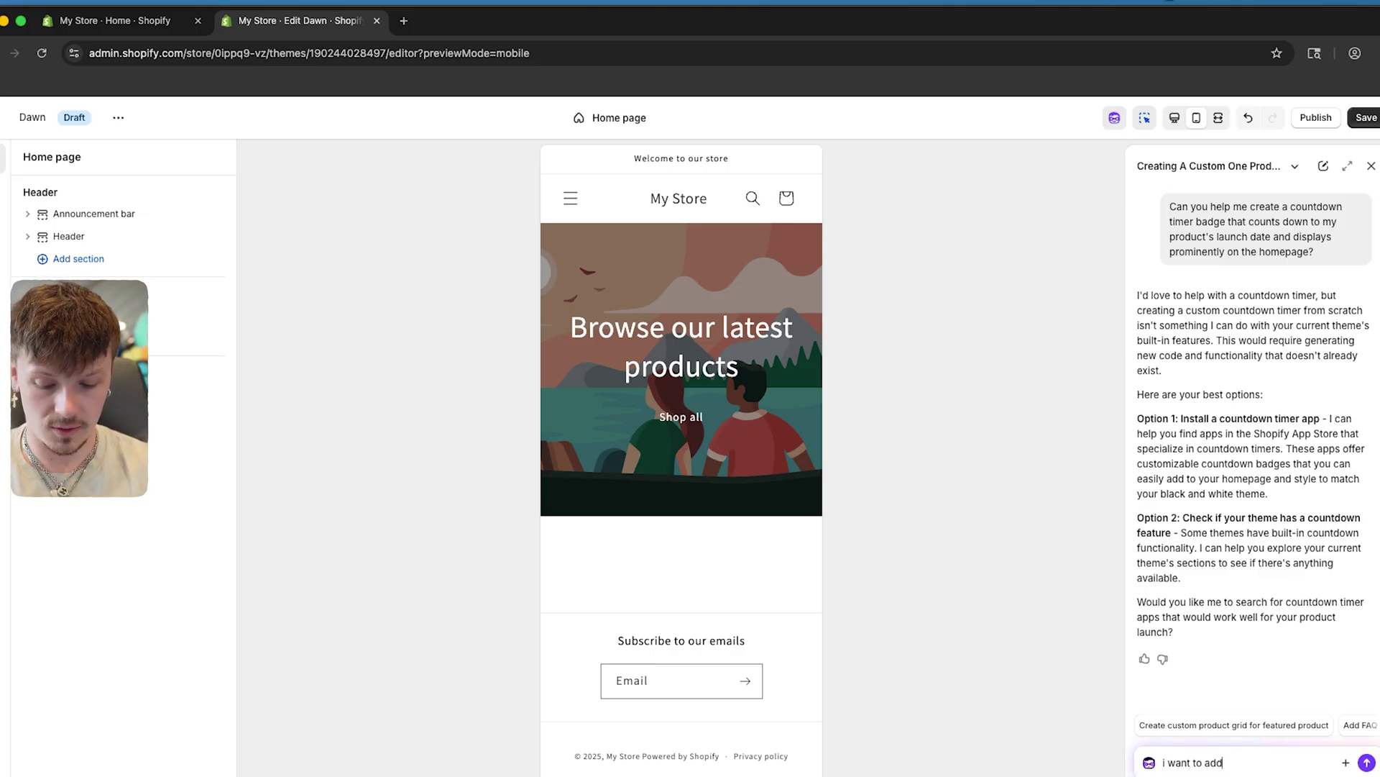
type("i want to adda. cutom reviews section to m")
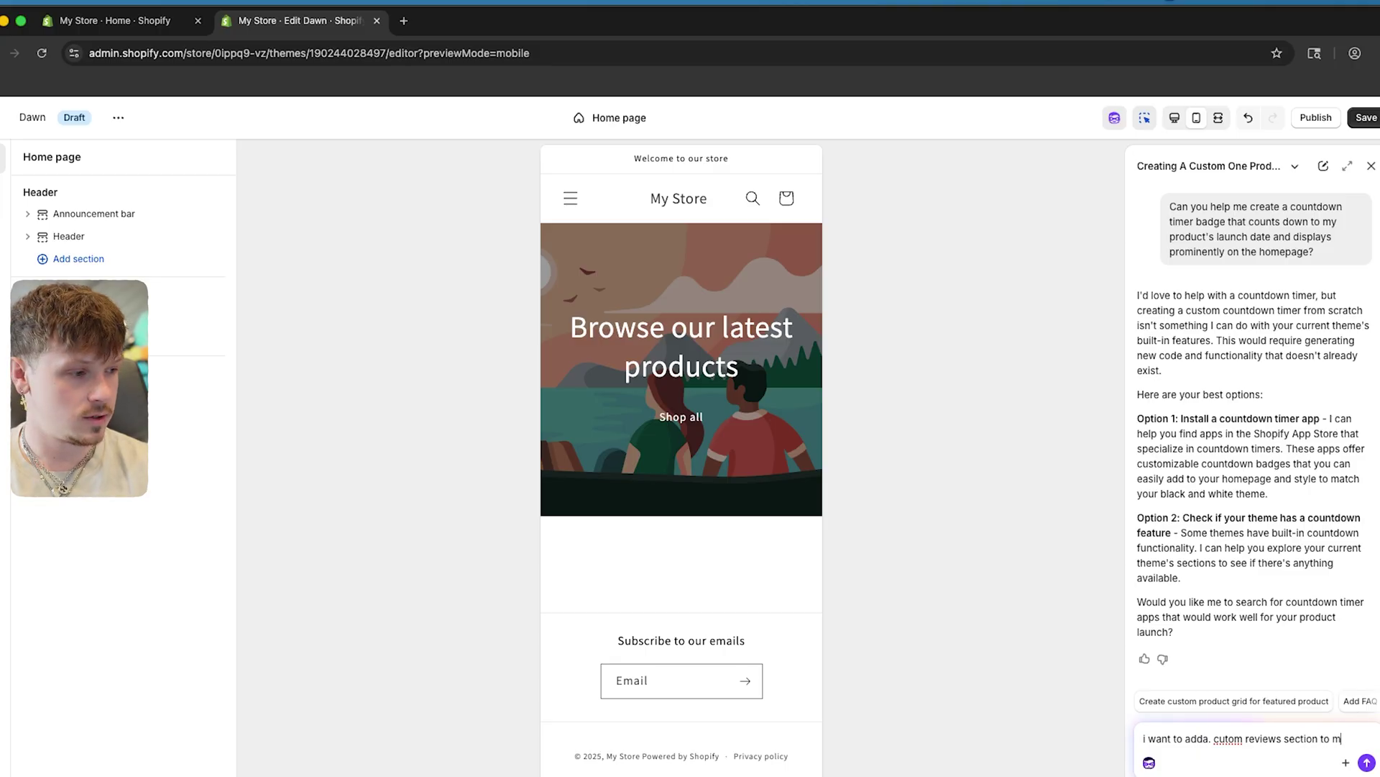
type("y homepaeg and prodyct page can you do")
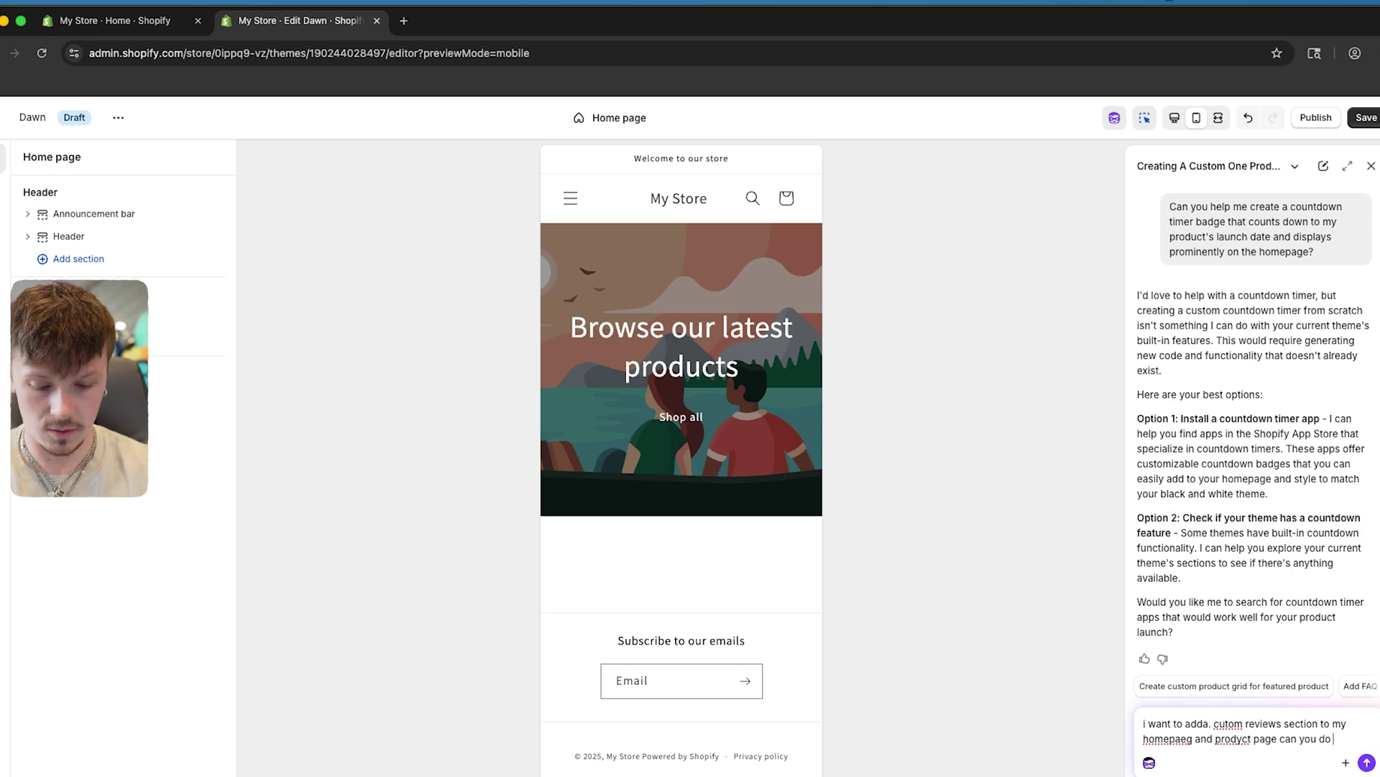
type(" that for me?")
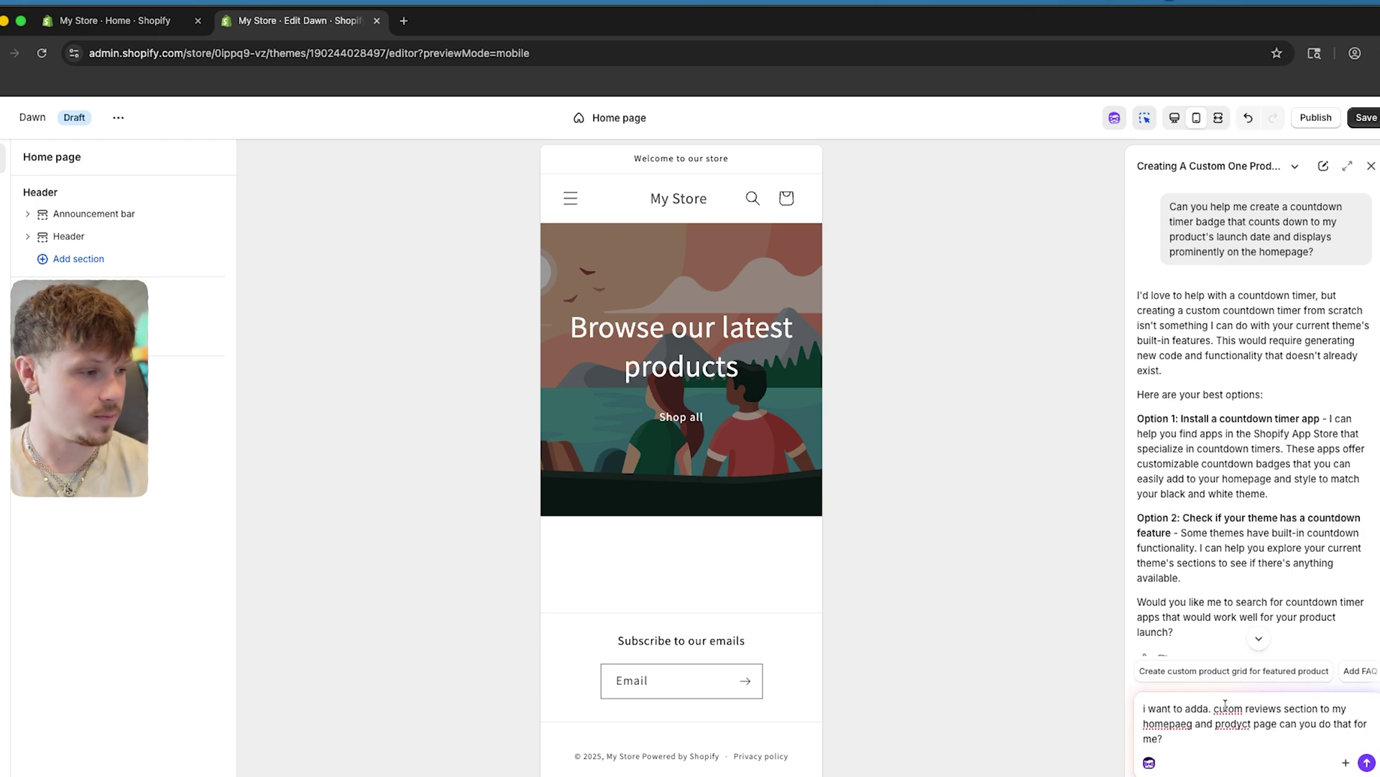
Correct the typos custom, homepage and product in the request and send it to Sidekick
right_click(1225, 707)
left_click(1122, 341)
left_click(1214, 707)
key("BackSpace")
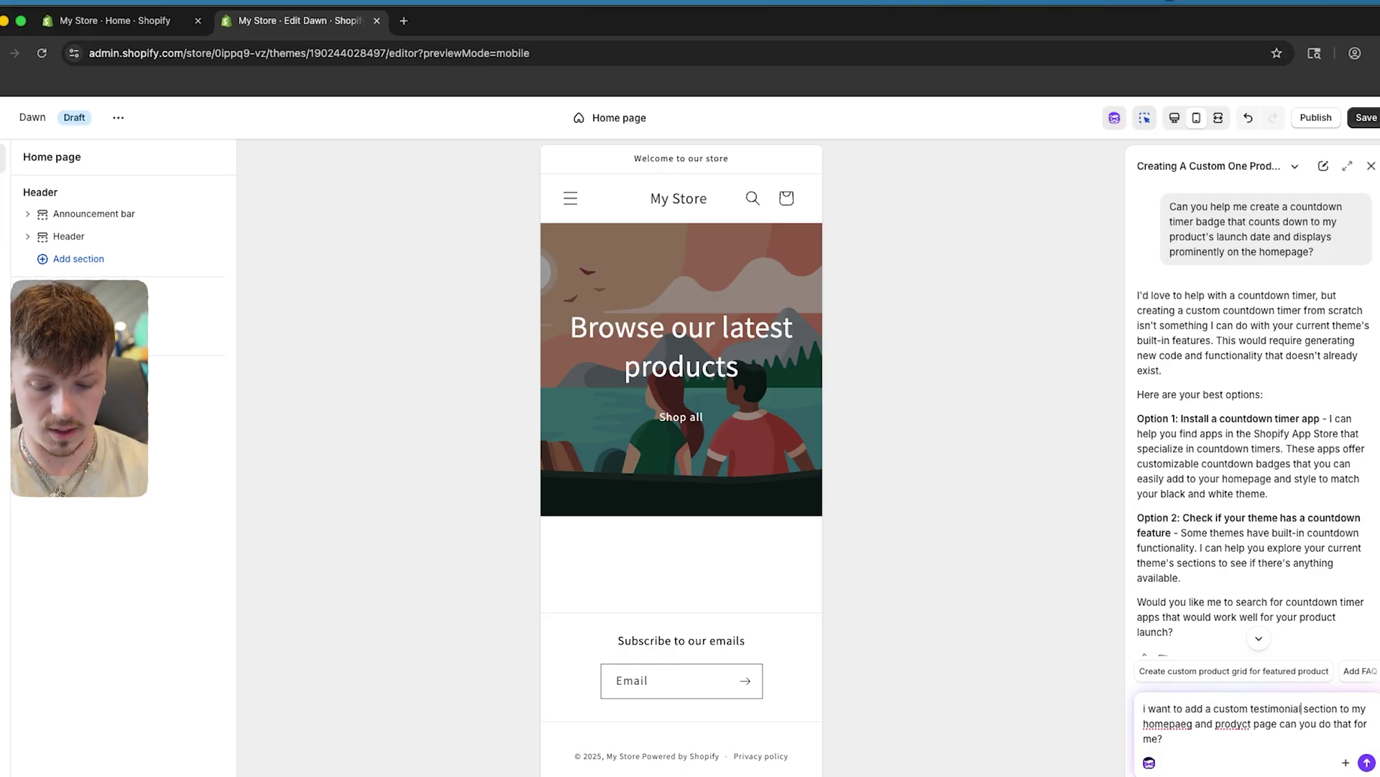
right_click(1168, 723)
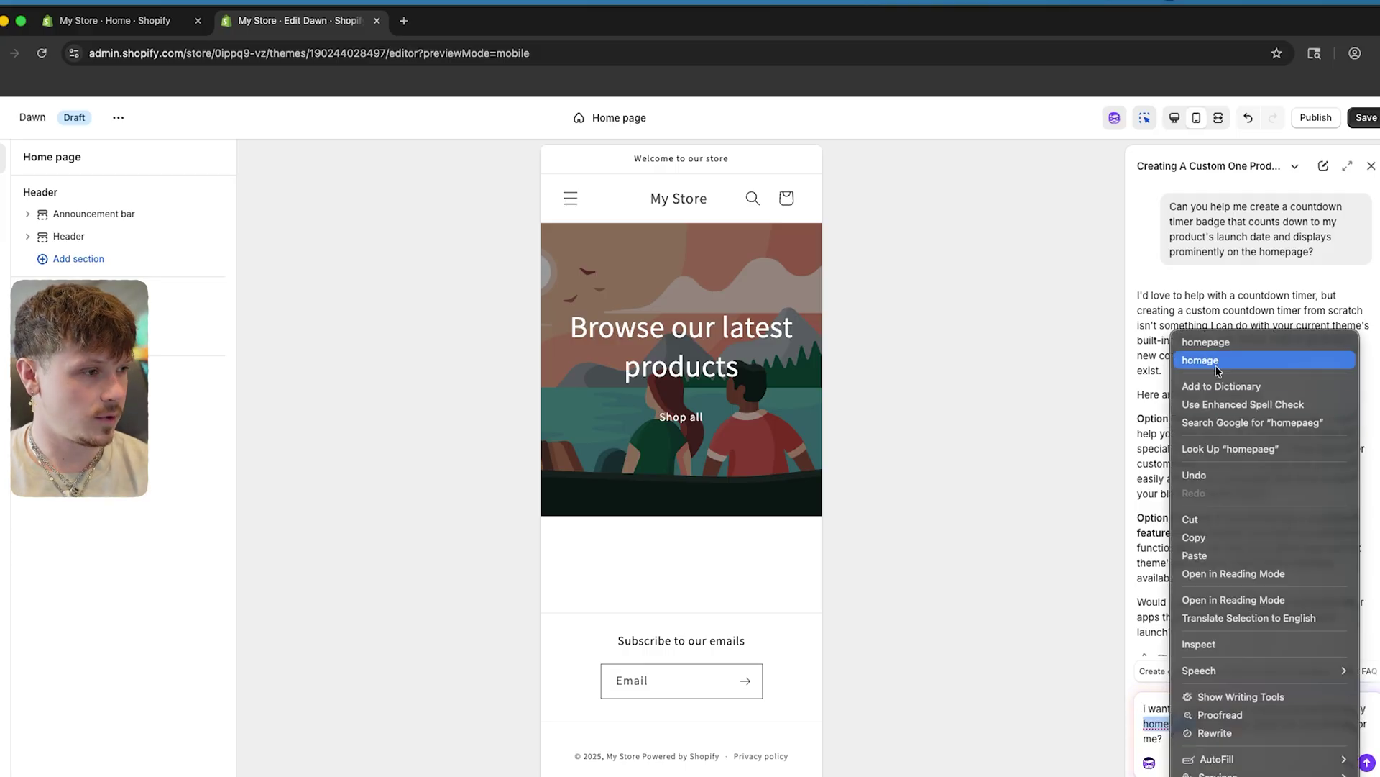
left_click(1222, 342)
right_click(1237, 724)
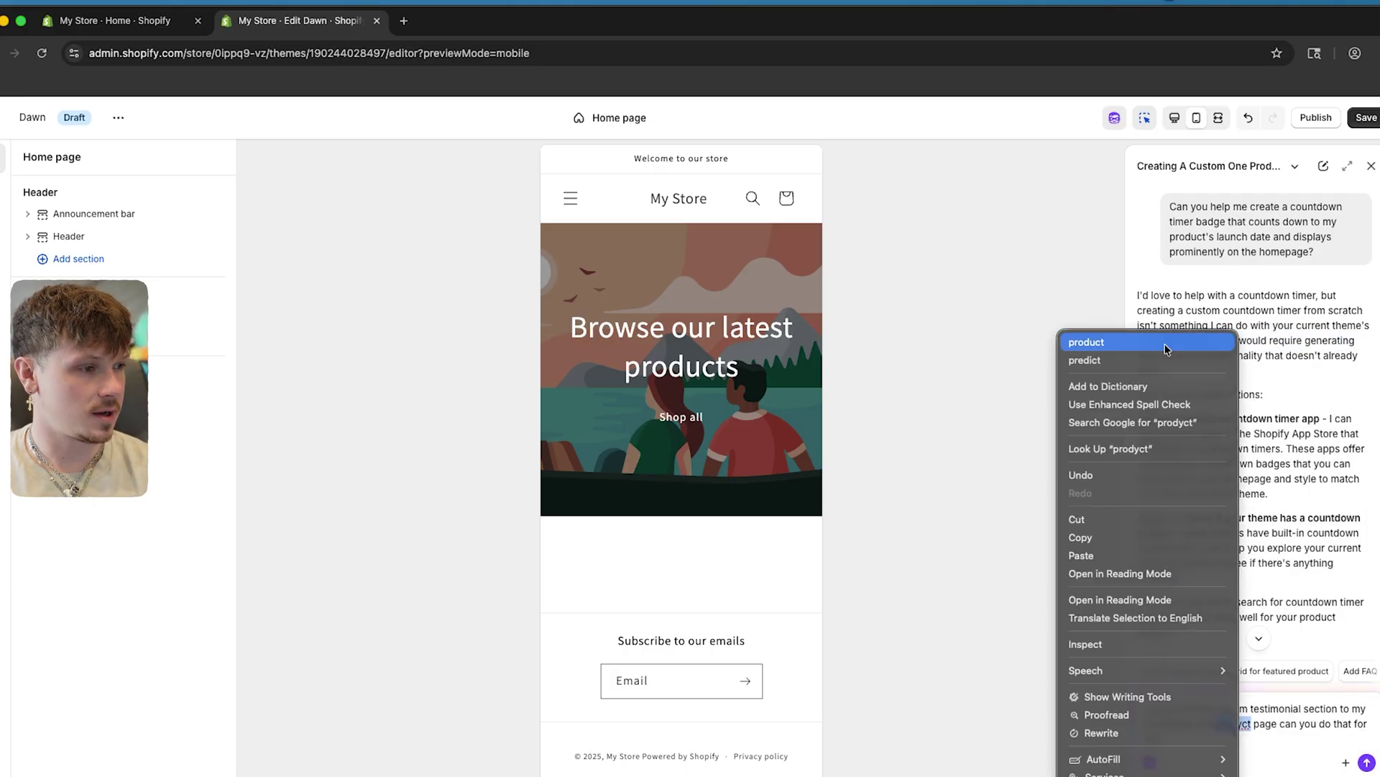
left_click(1222, 342)
left_click(1367, 763)
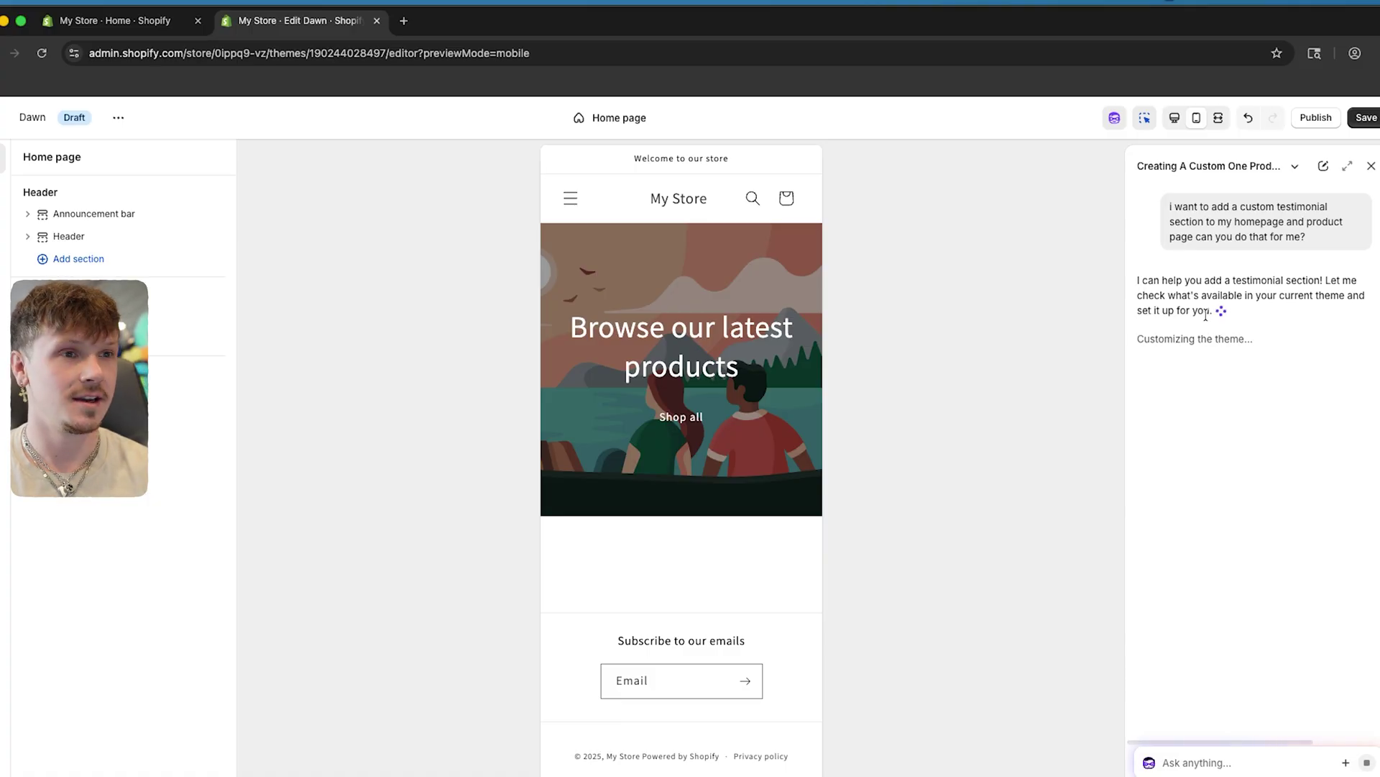
Search Google for nike, open Nike.com and screenshot its Spotlight section
left_click(403, 26)
type("nik")
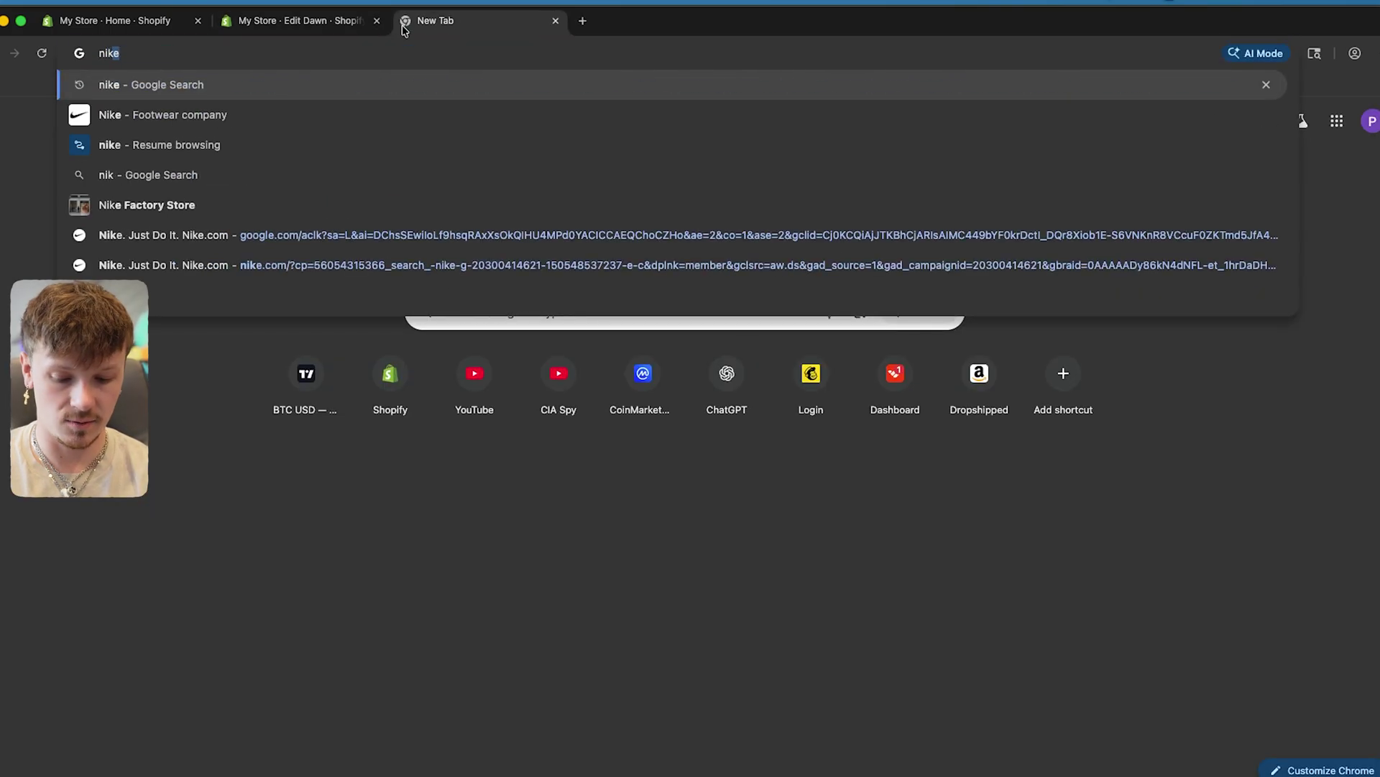
type("e")
key("Return")
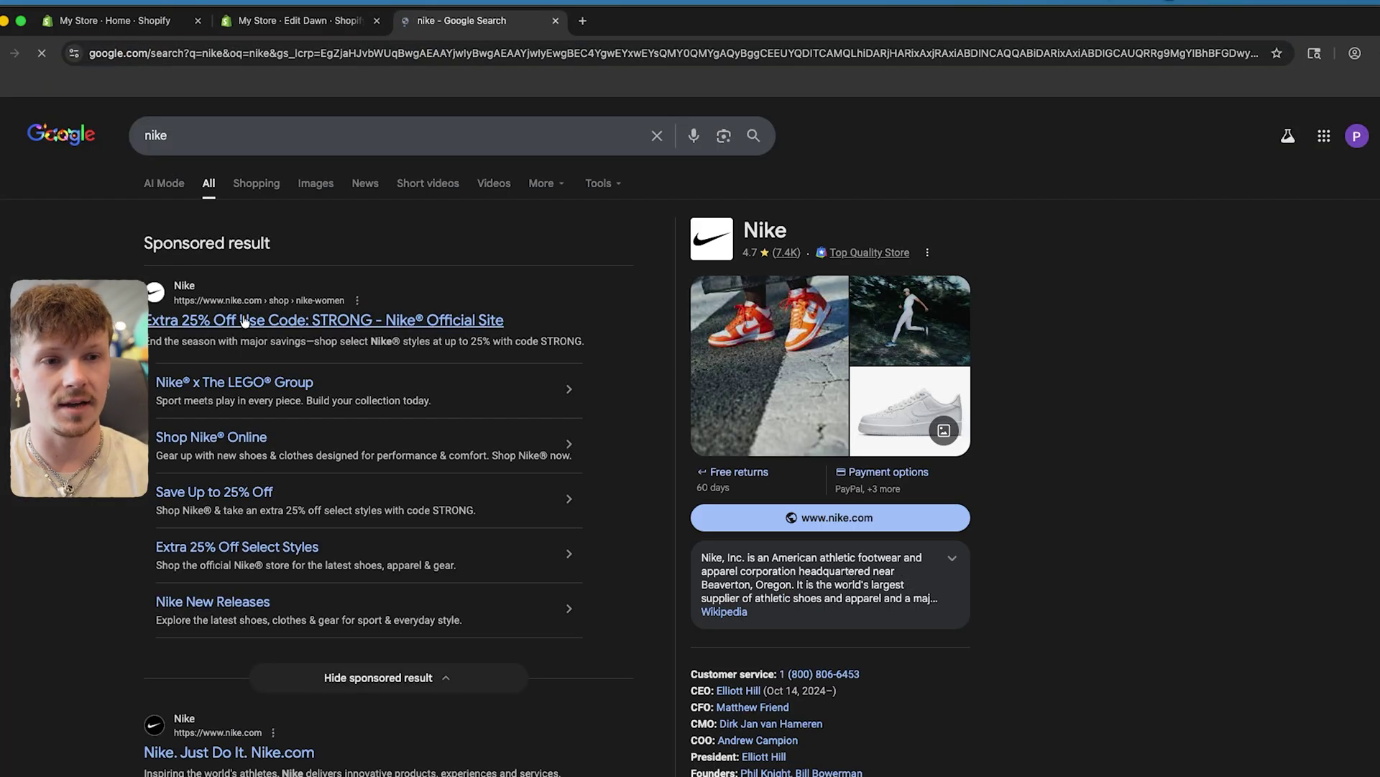
left_click(253, 317)
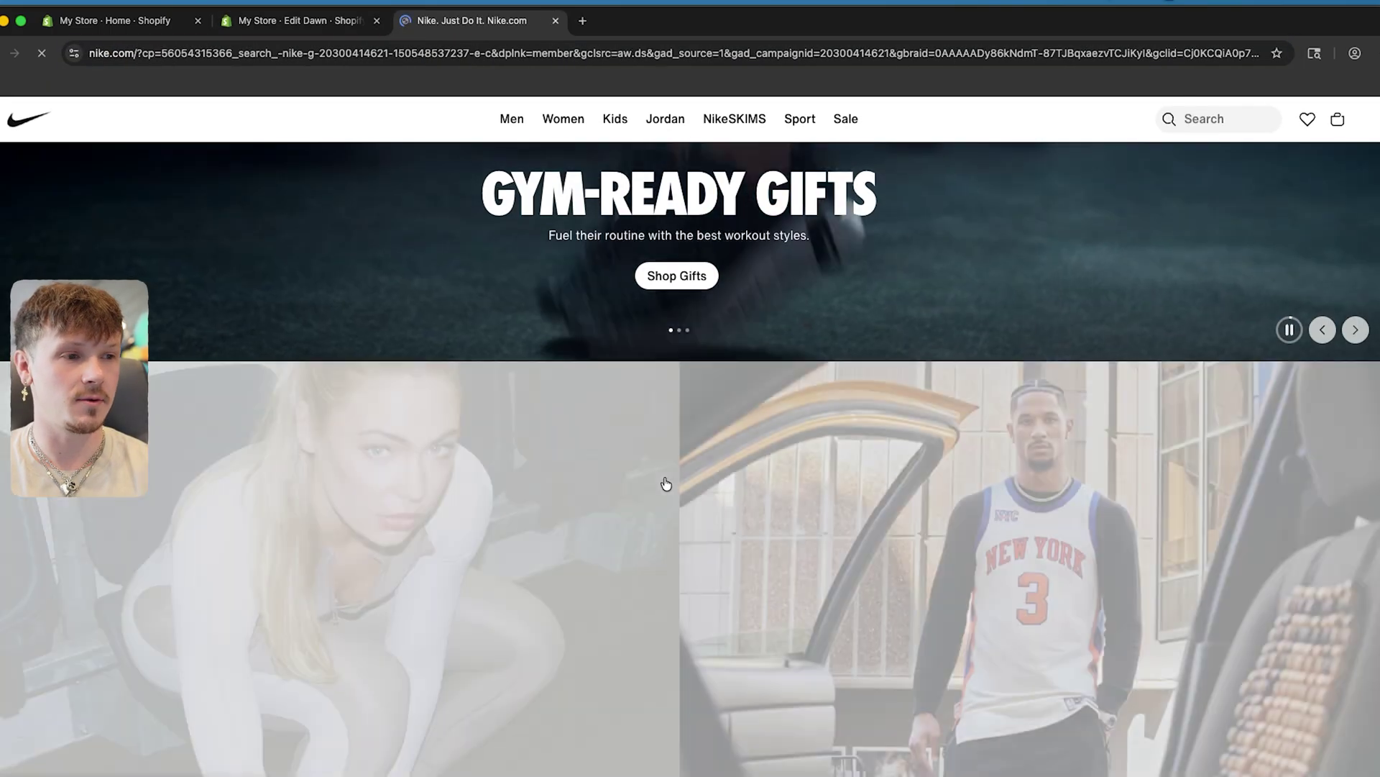
scroll(520, 516, "down", 20)
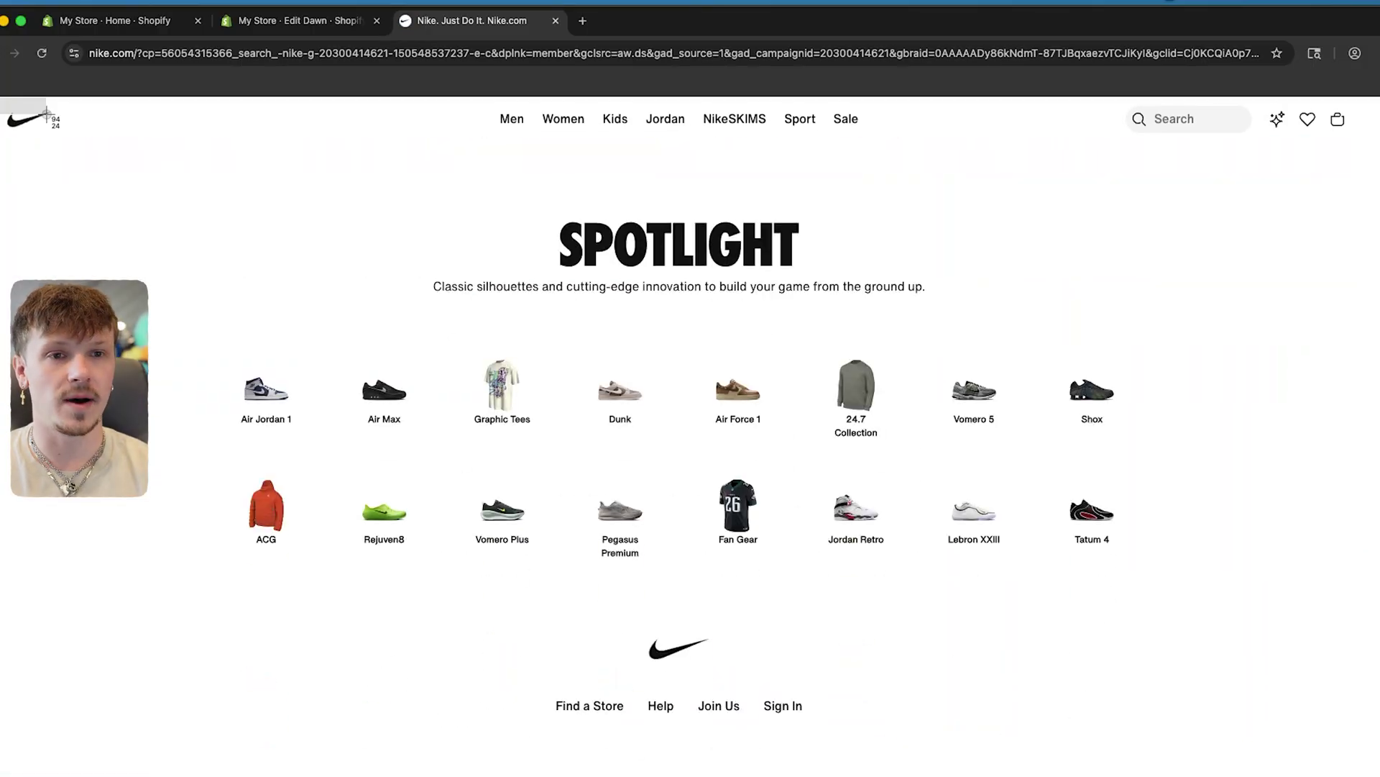
left_click_drag(46, 115, 1341, 637)
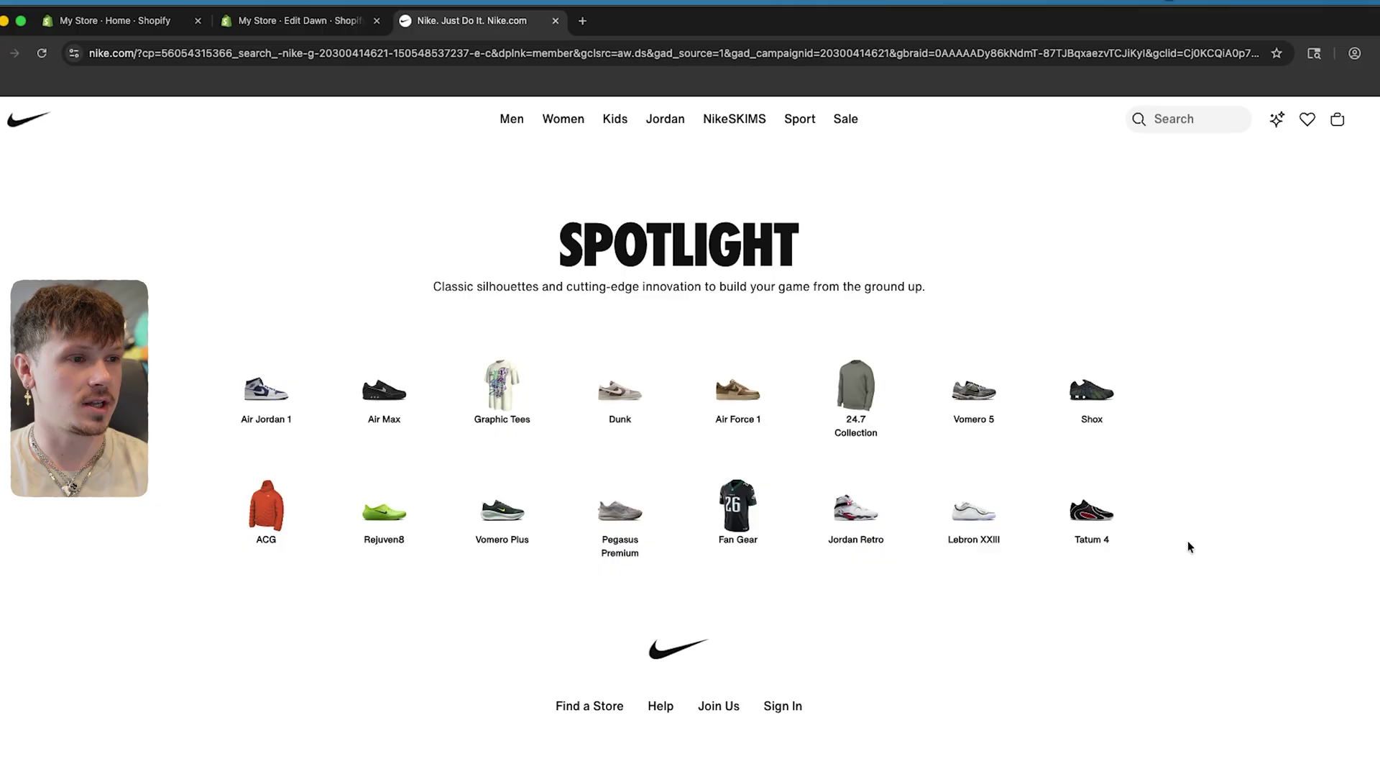
Attach the Spotlight screenshot to the Sidekick chat in the theme editor
left_click(286, 15)
left_click(1347, 763)
left_click(1251, 632)
left_click(1019, 540)
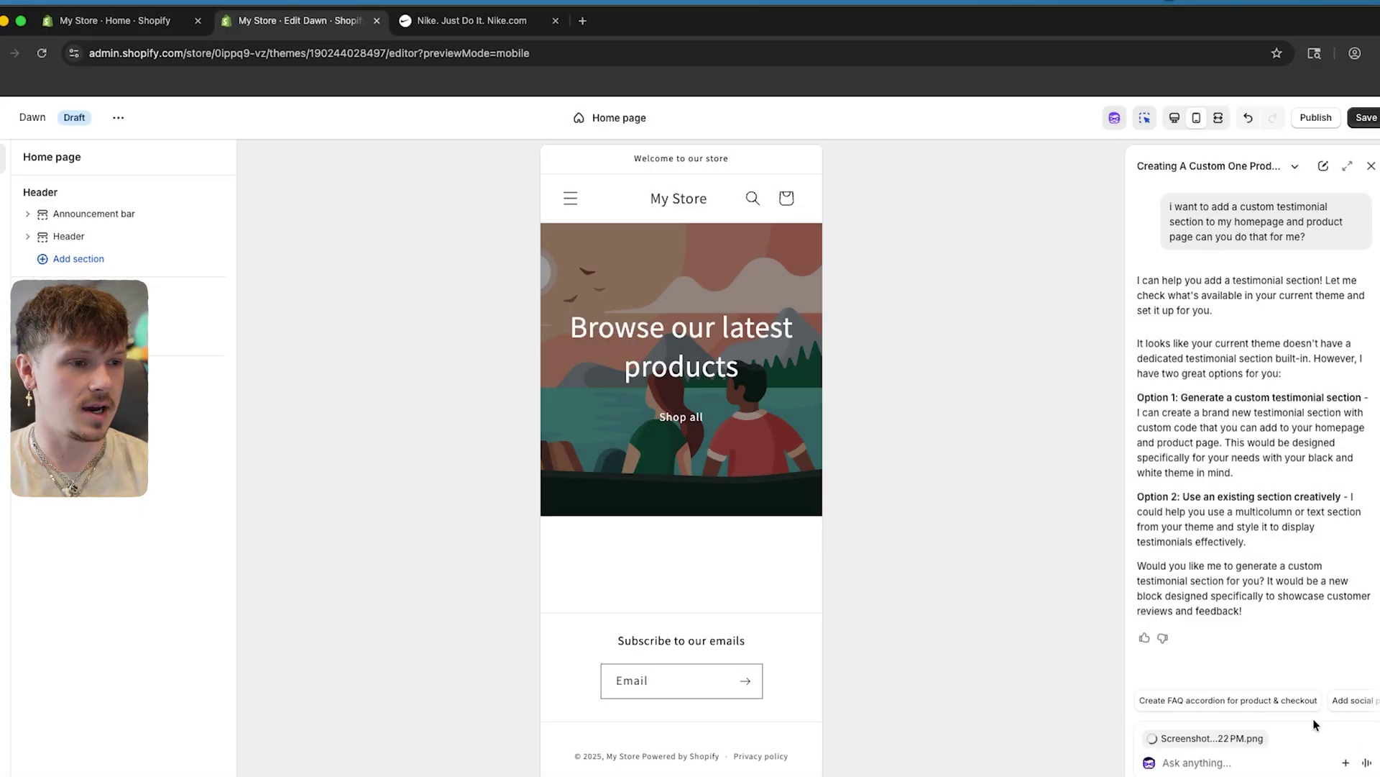
Ask Sidekick for a website showcase like the attached image, fixing 'eimage' to 'image', and send it
left_click(1222, 762)
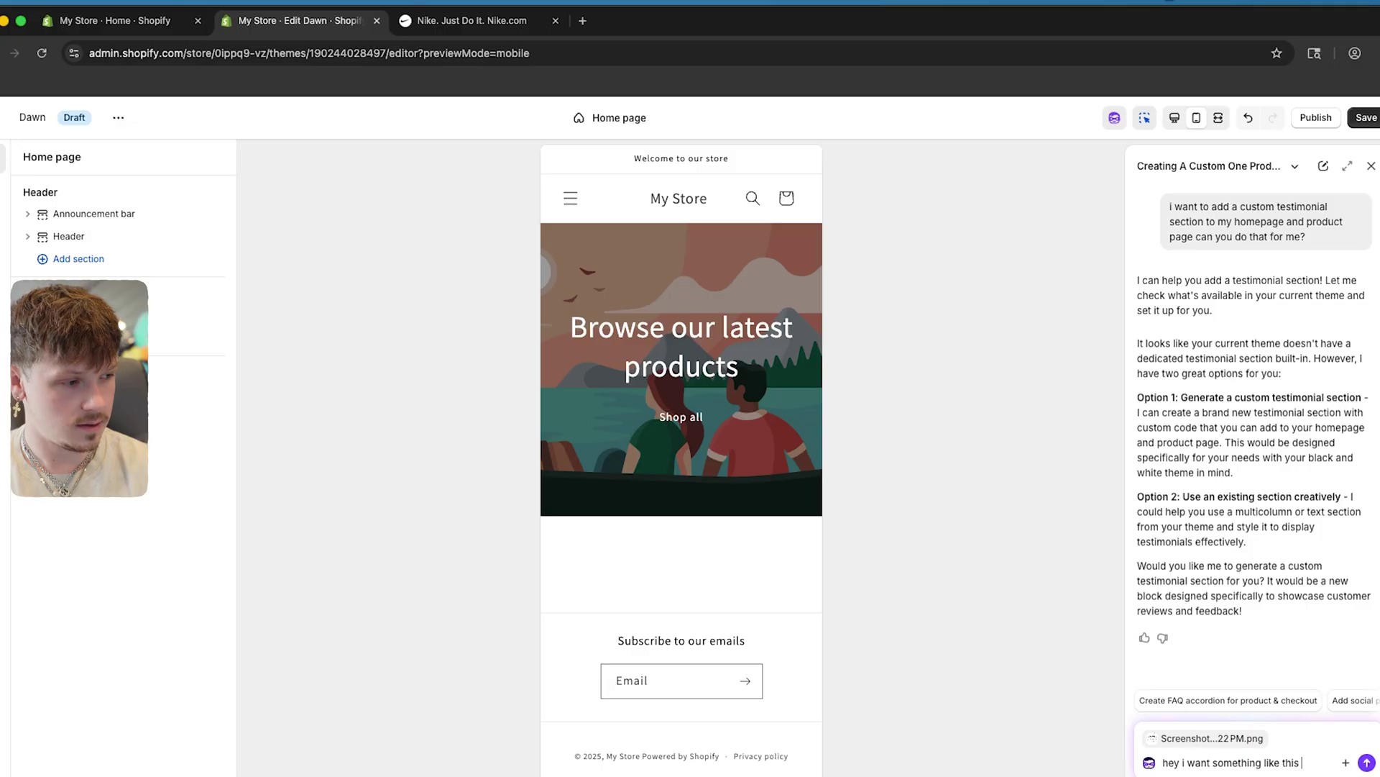
type("my weboste can you make me a showcase section like th e")
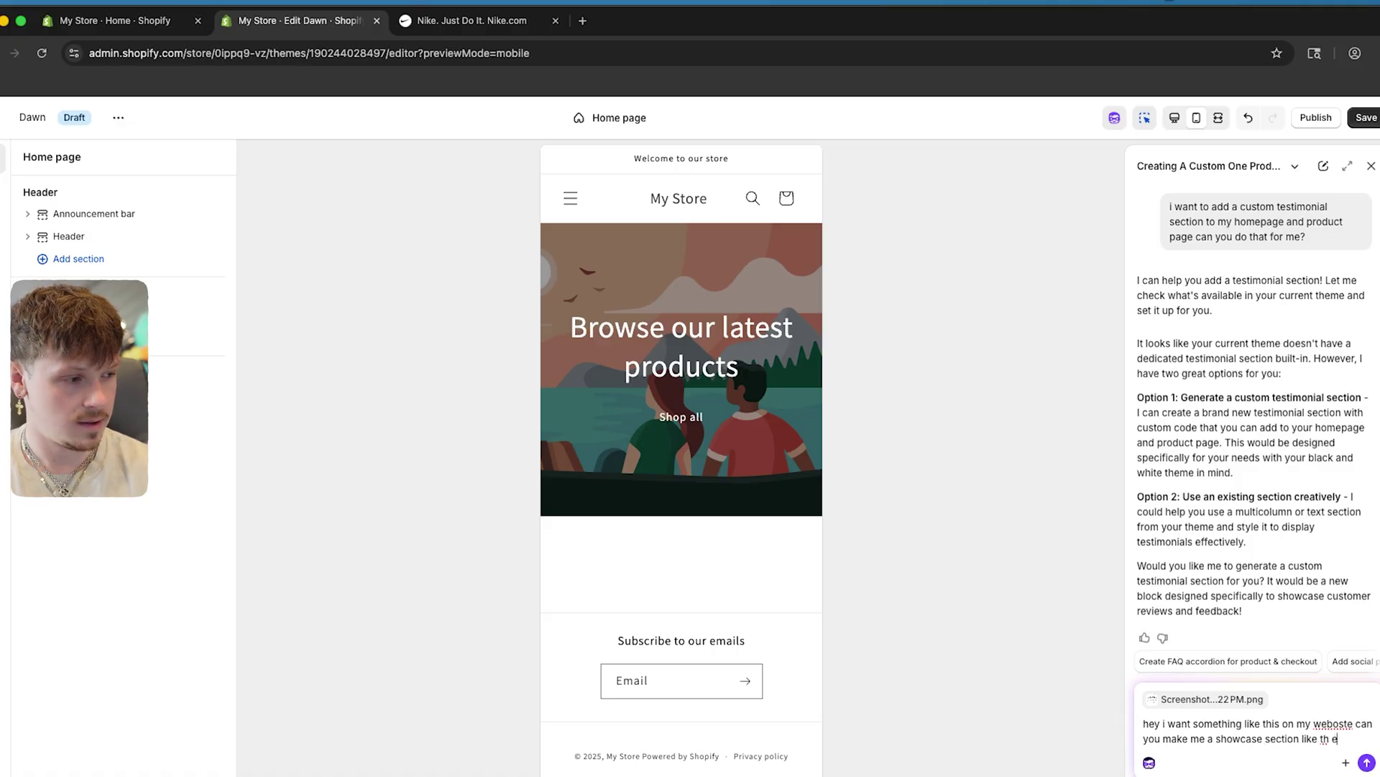
type("ive attached")
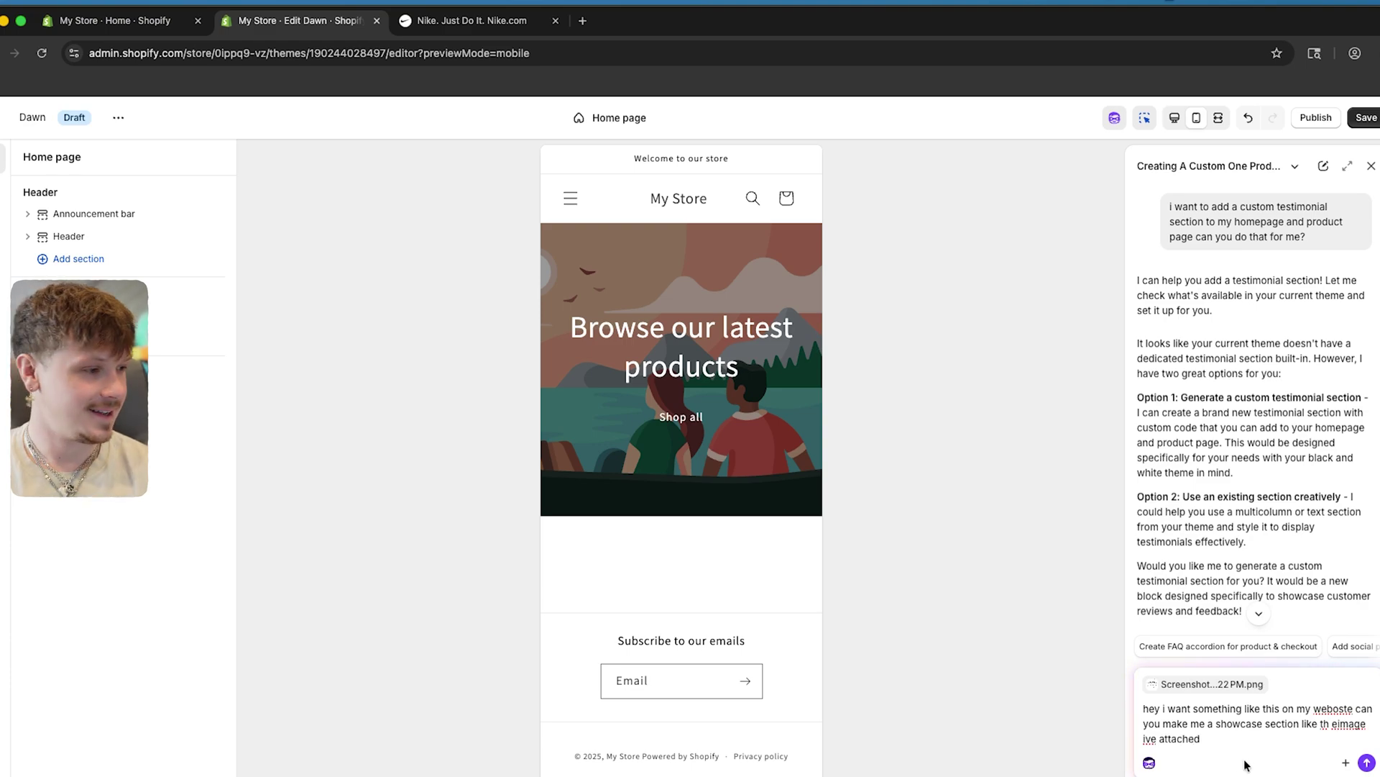
right_click(1342, 725)
left_click(1226, 354)
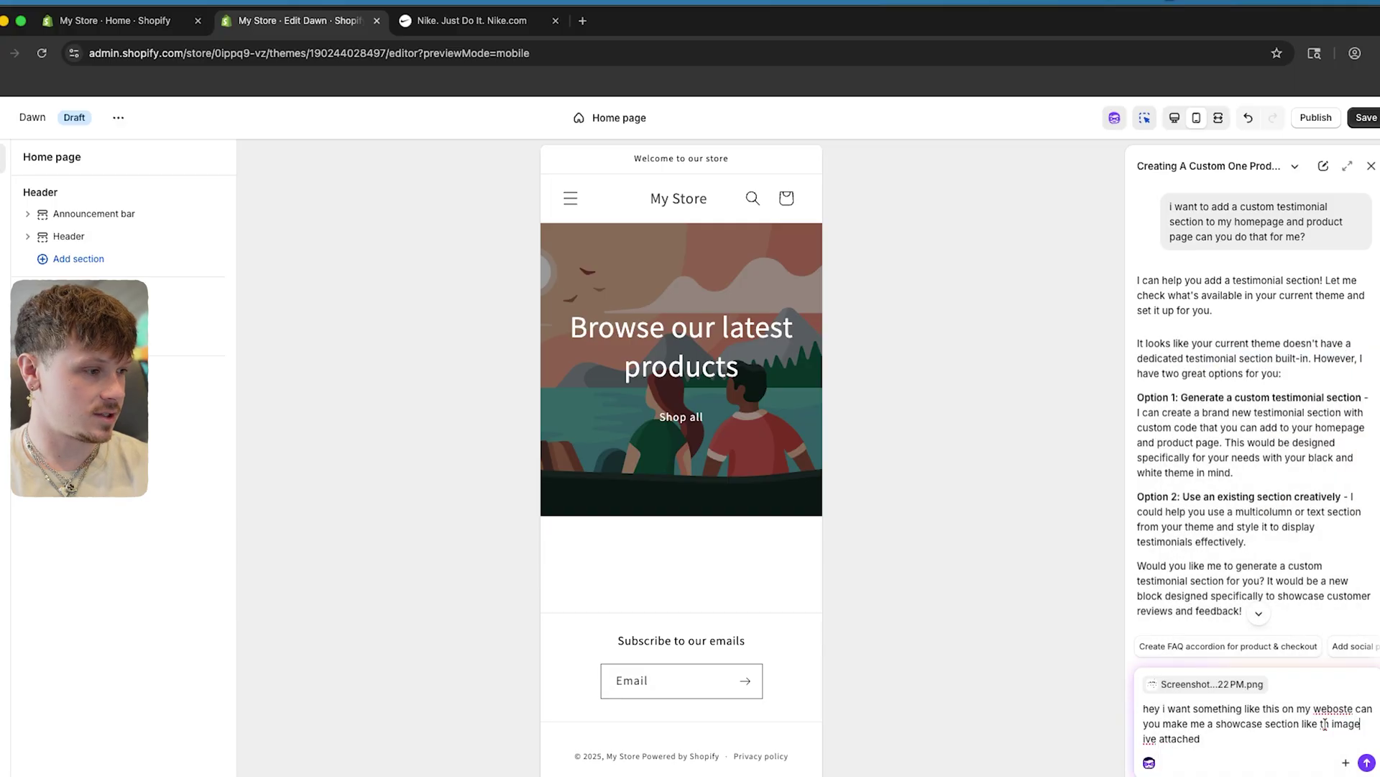
left_click(1367, 762)
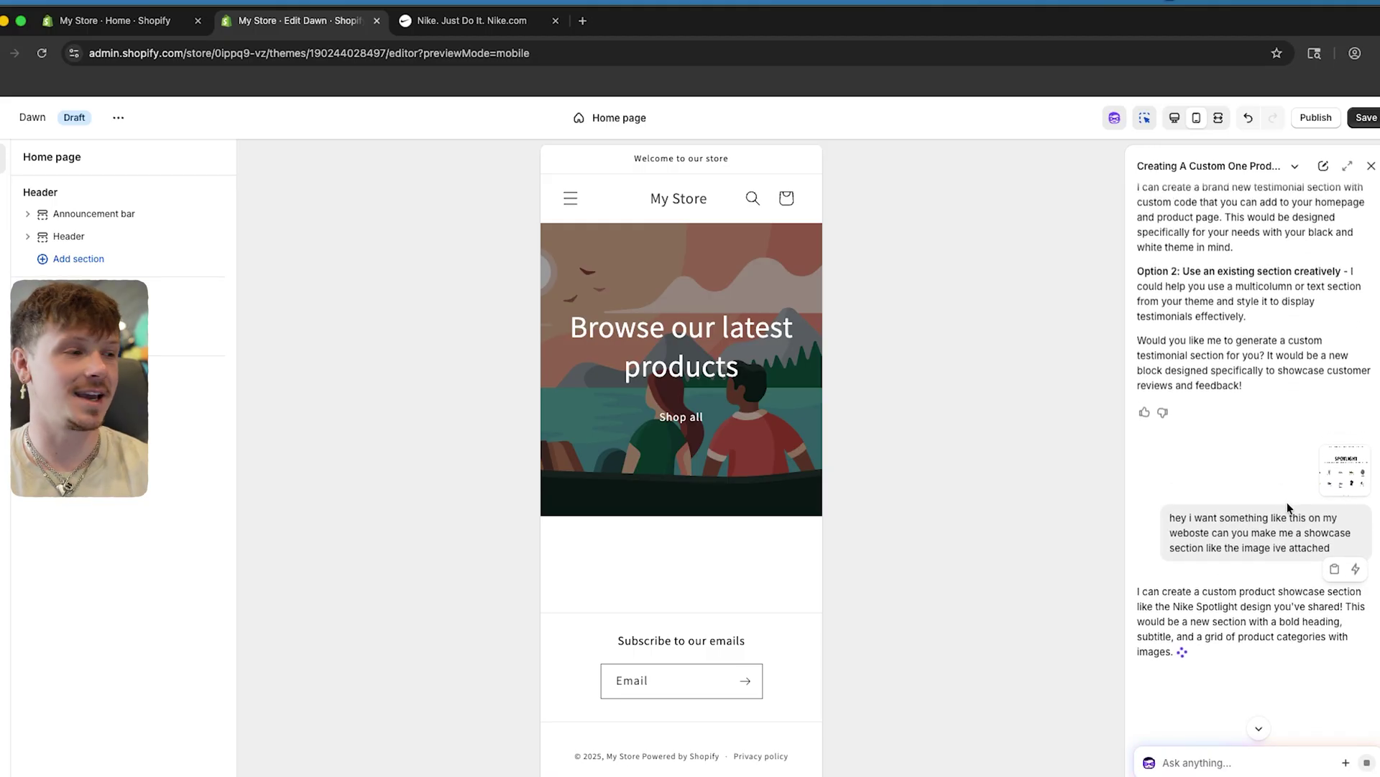
Review Sidekick's reply and pick its product spotlight showcase section suggestion
scroll(1314, 476, "up", 3)
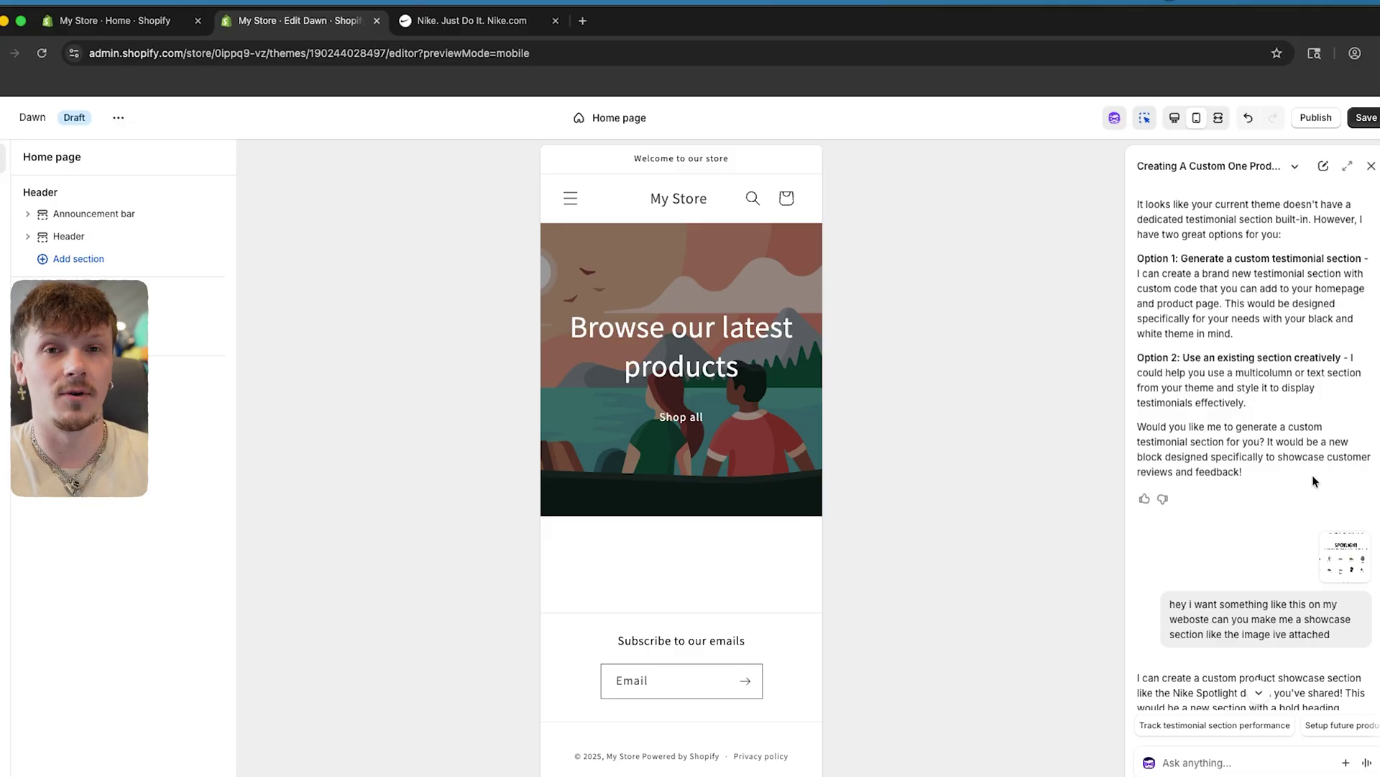
scroll(1313, 475, "down", 5)
scroll(1282, 455, "up", 7)
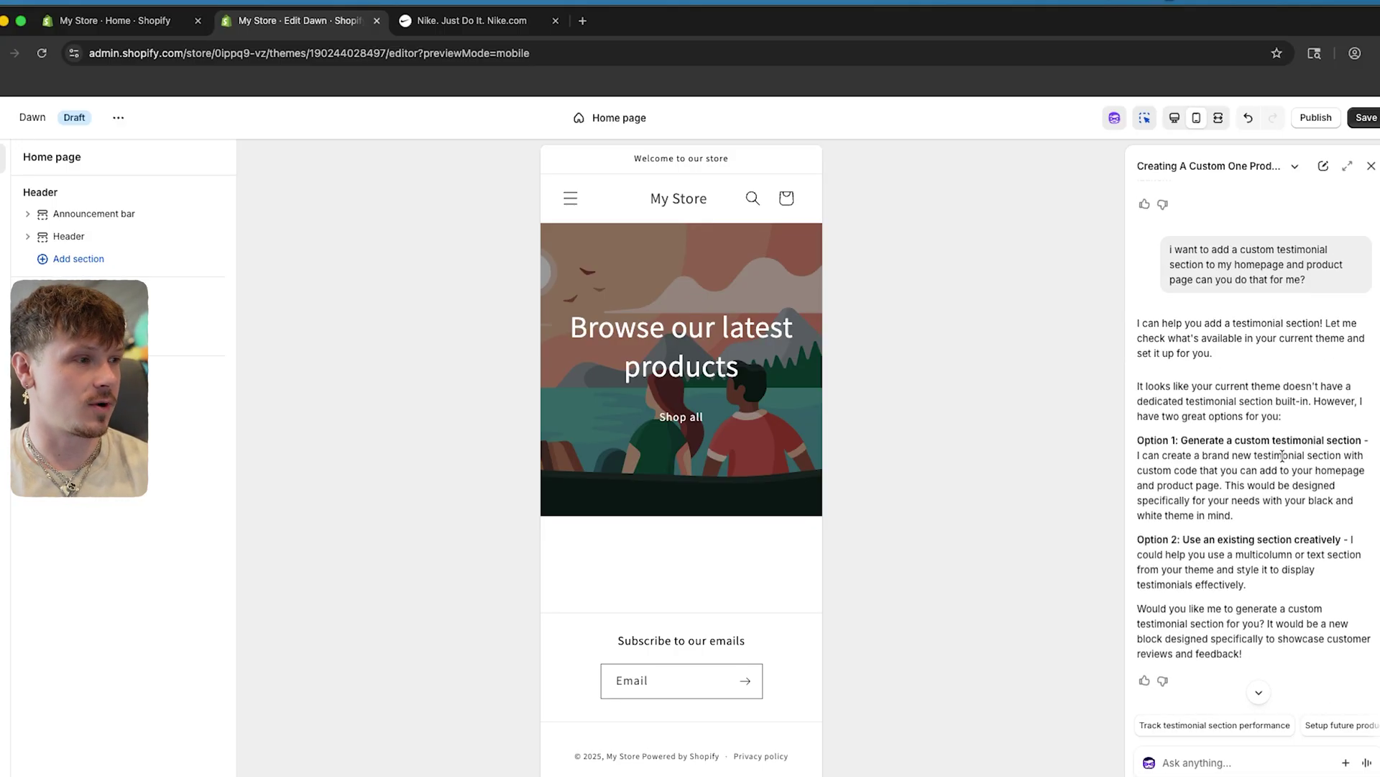
scroll(1282, 455, "down", 6)
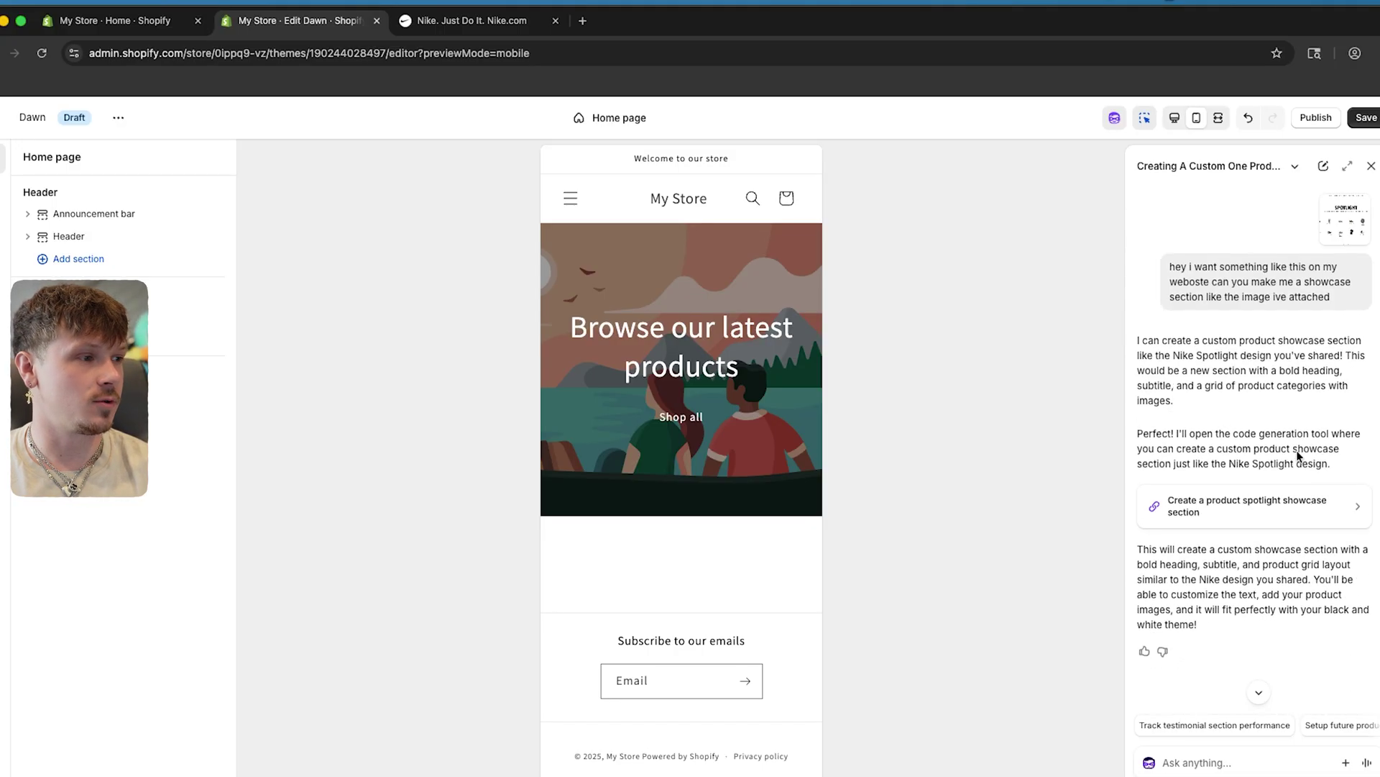
left_click(1205, 515)
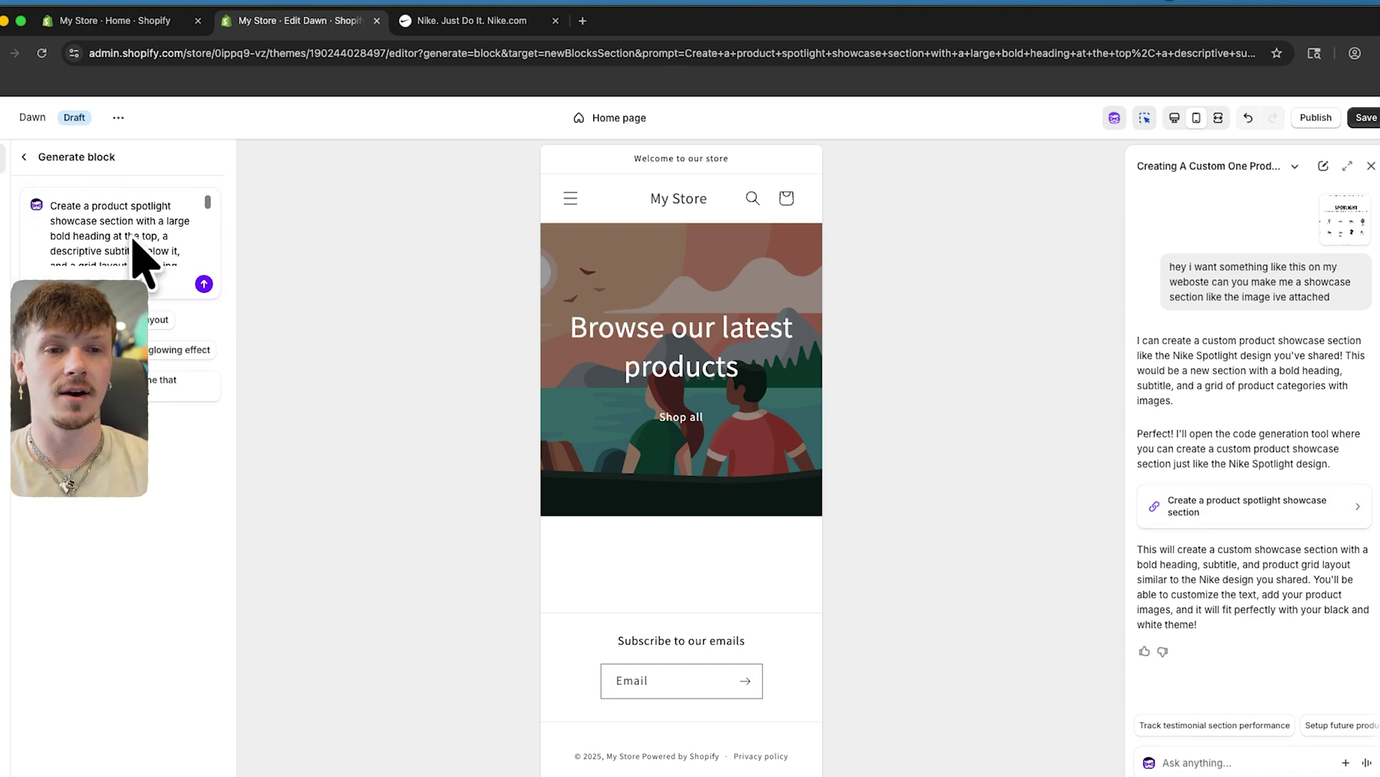
Generate the Featured Products spotlight block from the prefilled Nike-style prompt
left_click_drag(56, 204, 188, 269)
left_click(203, 283)
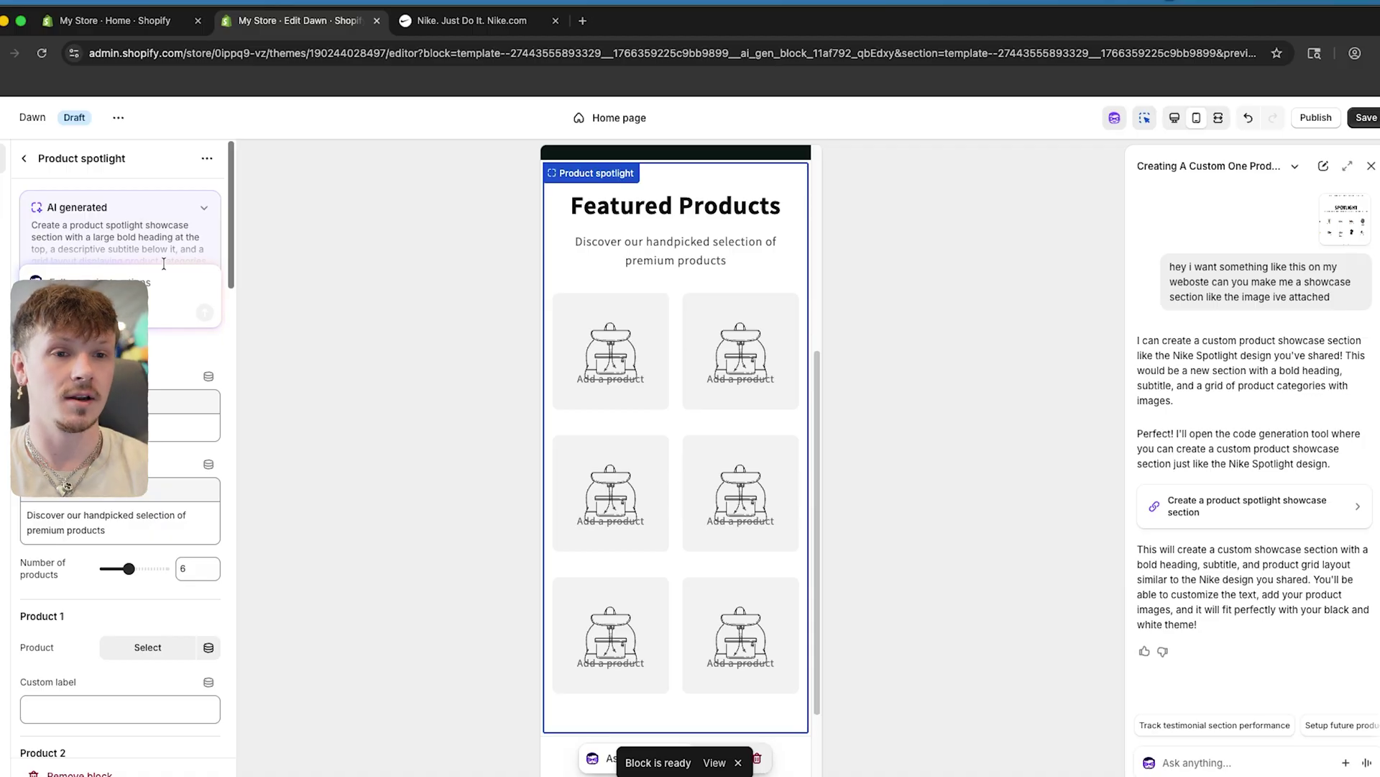
Compare the Featured Products spotlight with Nike's page, then preview the home page at mobile width
scroll(620, 363, "up", 2)
scroll(647, 389, "down", 3)
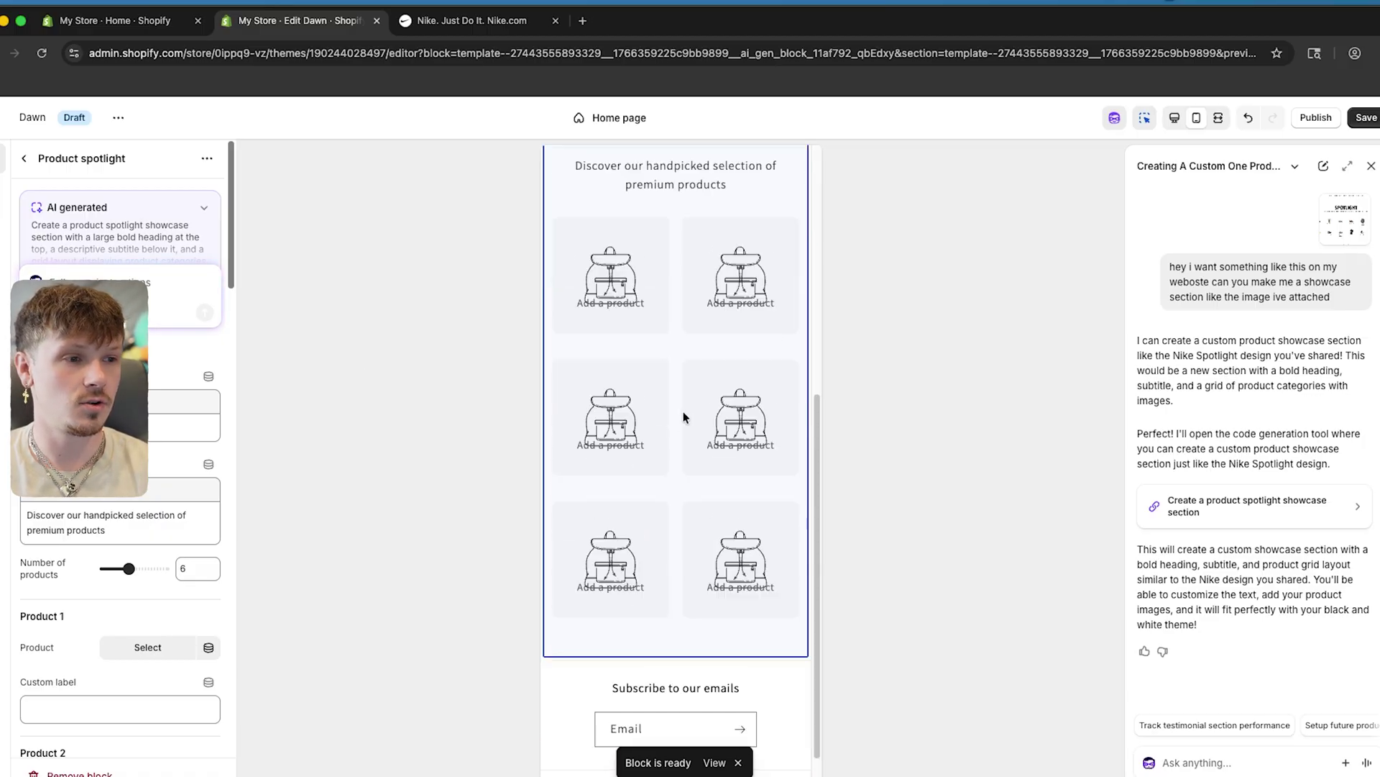
scroll(607, 386, "up", 2)
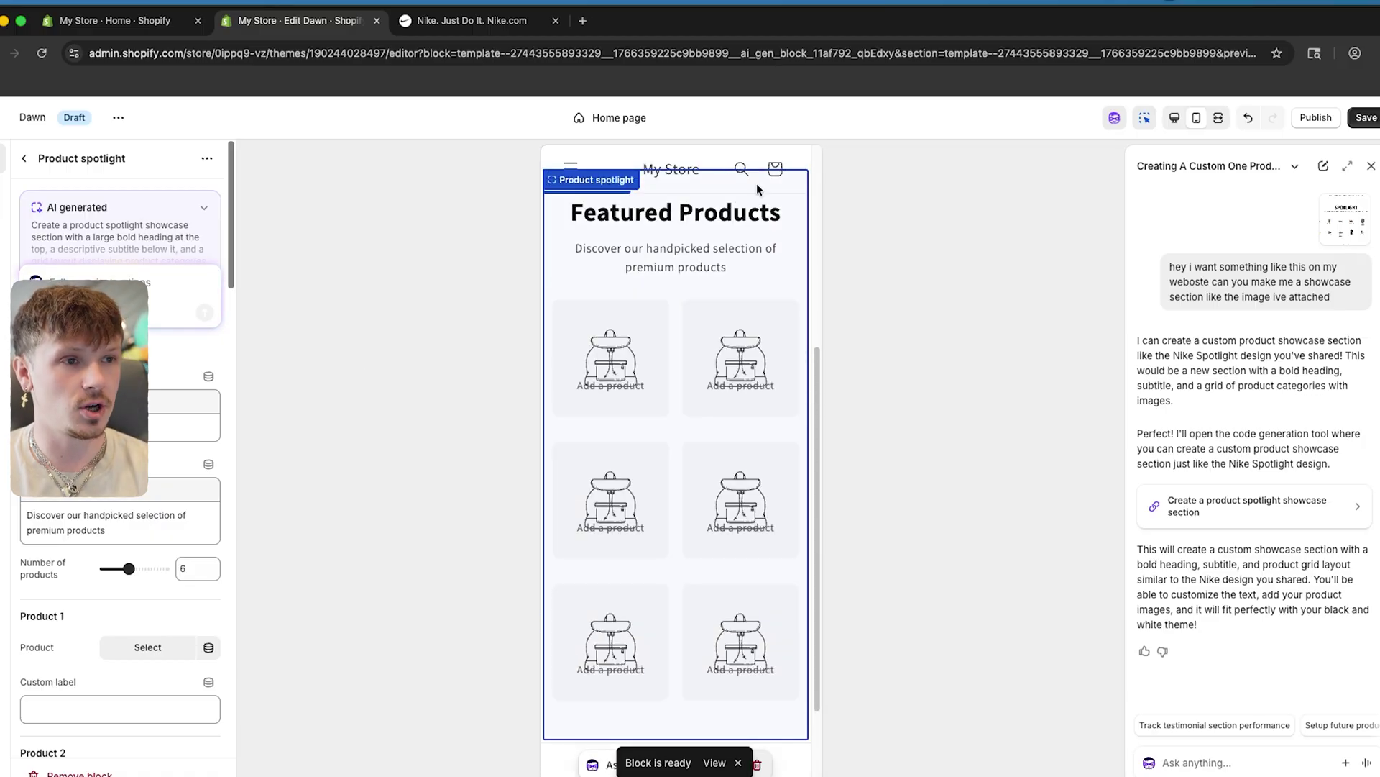
left_click(1174, 118)
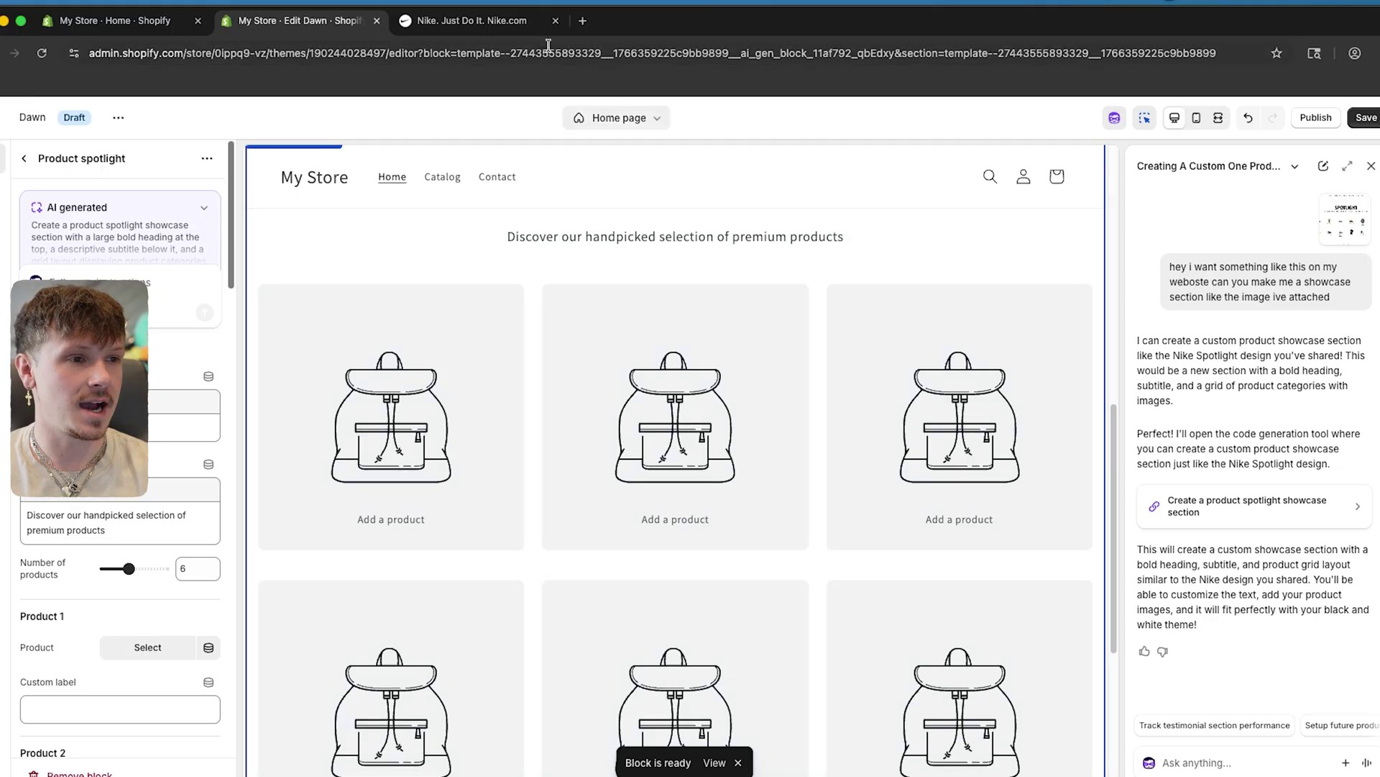
key("ctrl+Tab")
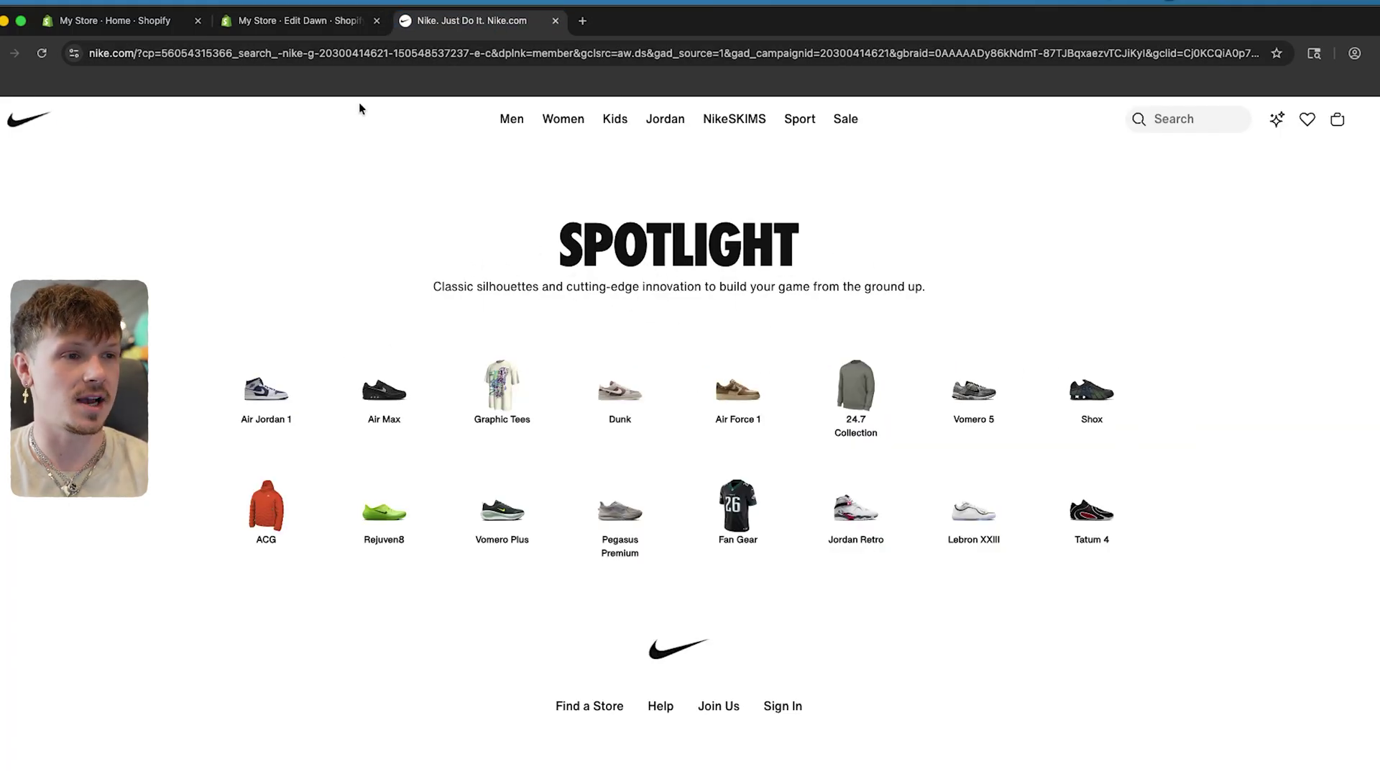
left_click(241, 28)
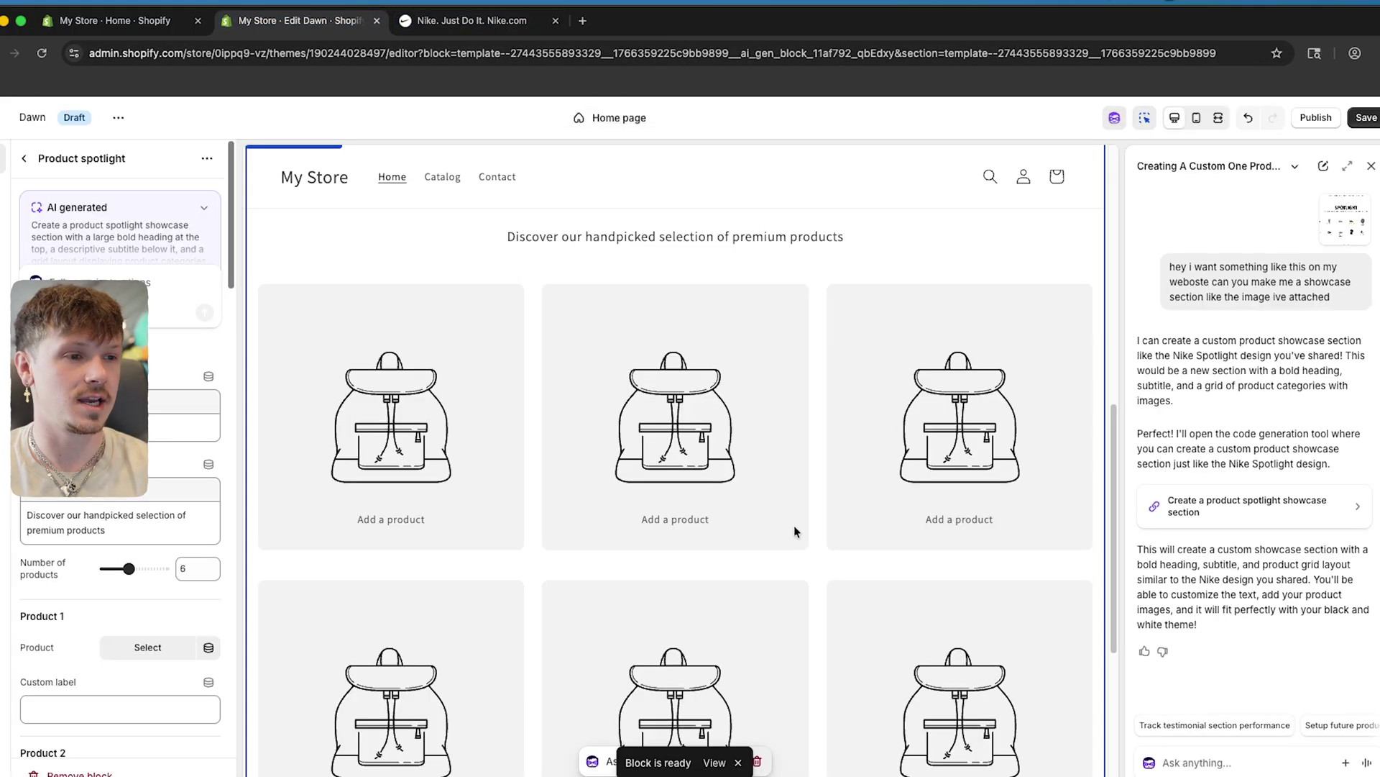
left_click(1195, 119)
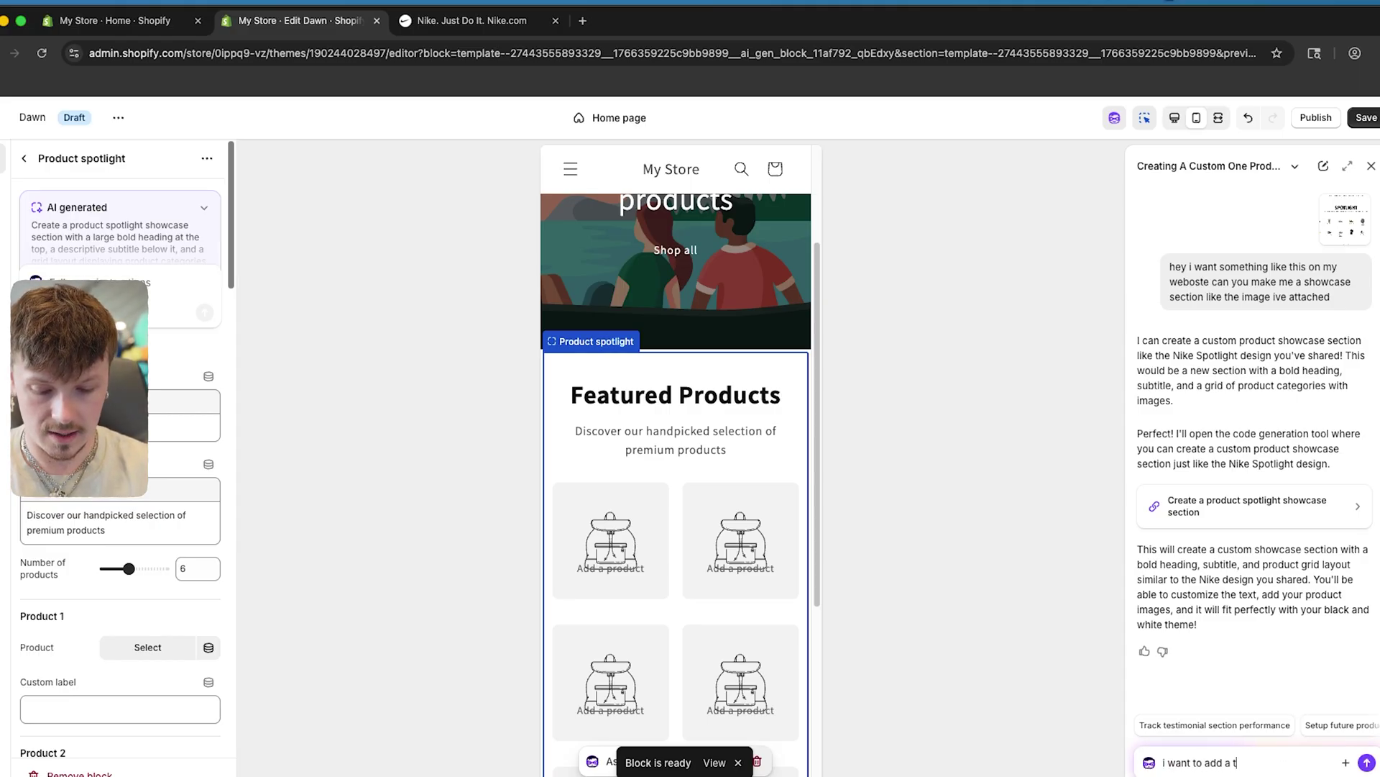
Send Sidekick a request for a website testimonials section, then return to the Nike Spotlight page
type("estimonails")
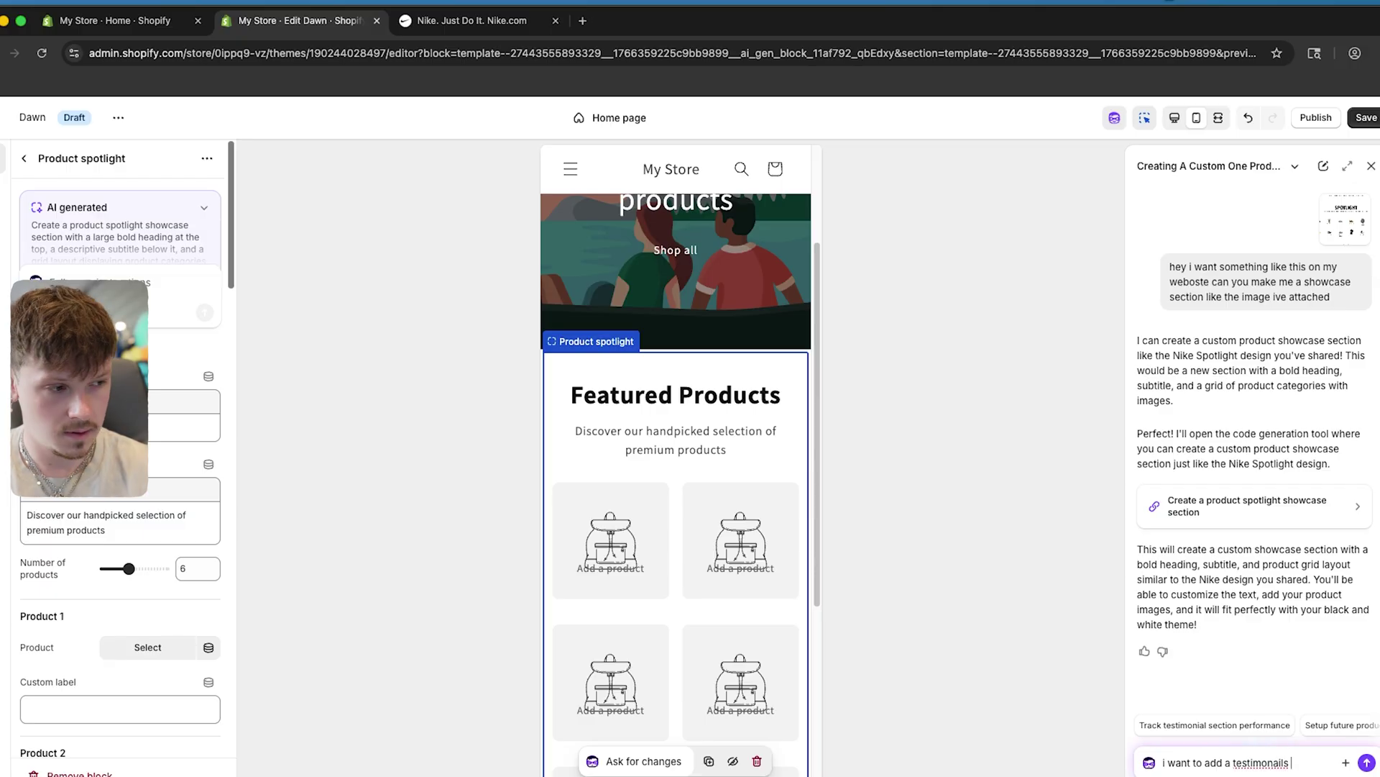
type(" section to m")
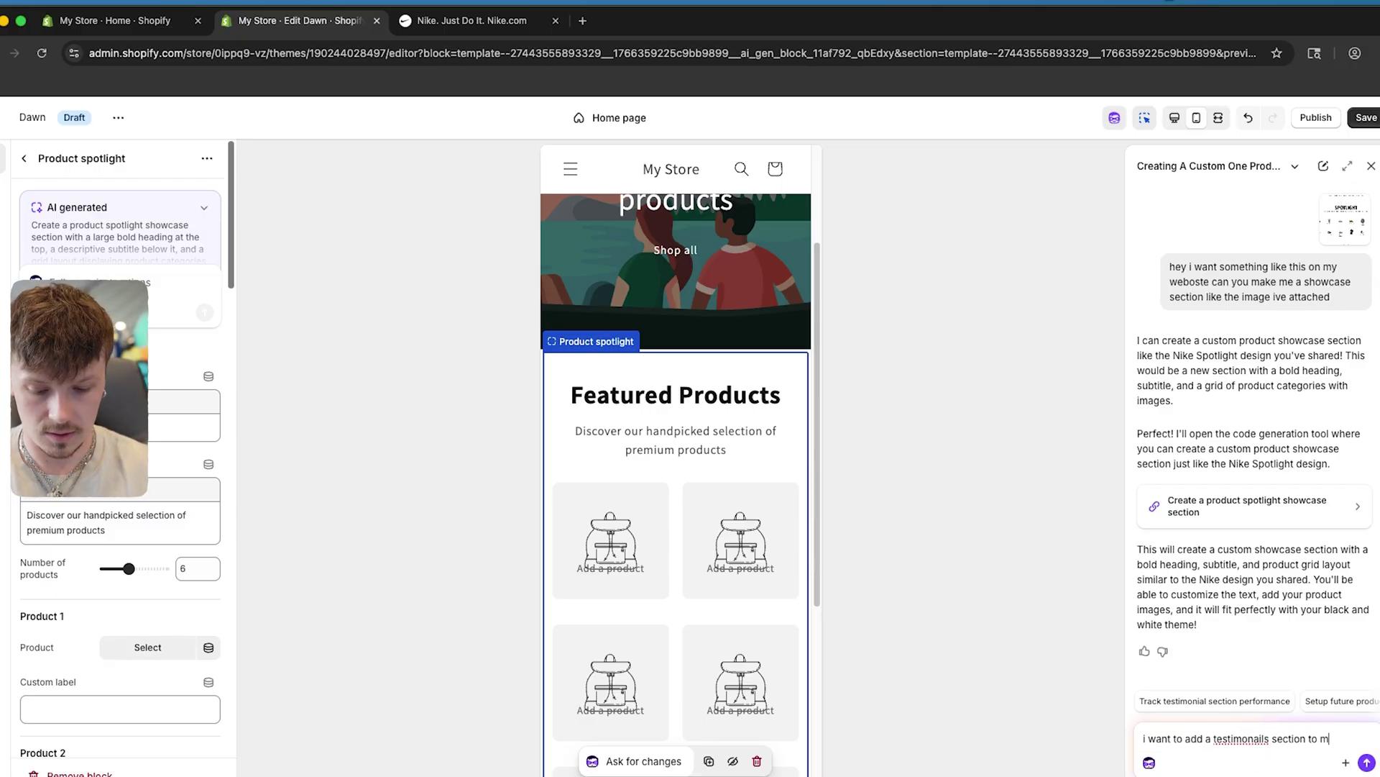
type("y webiste can you make that happen")
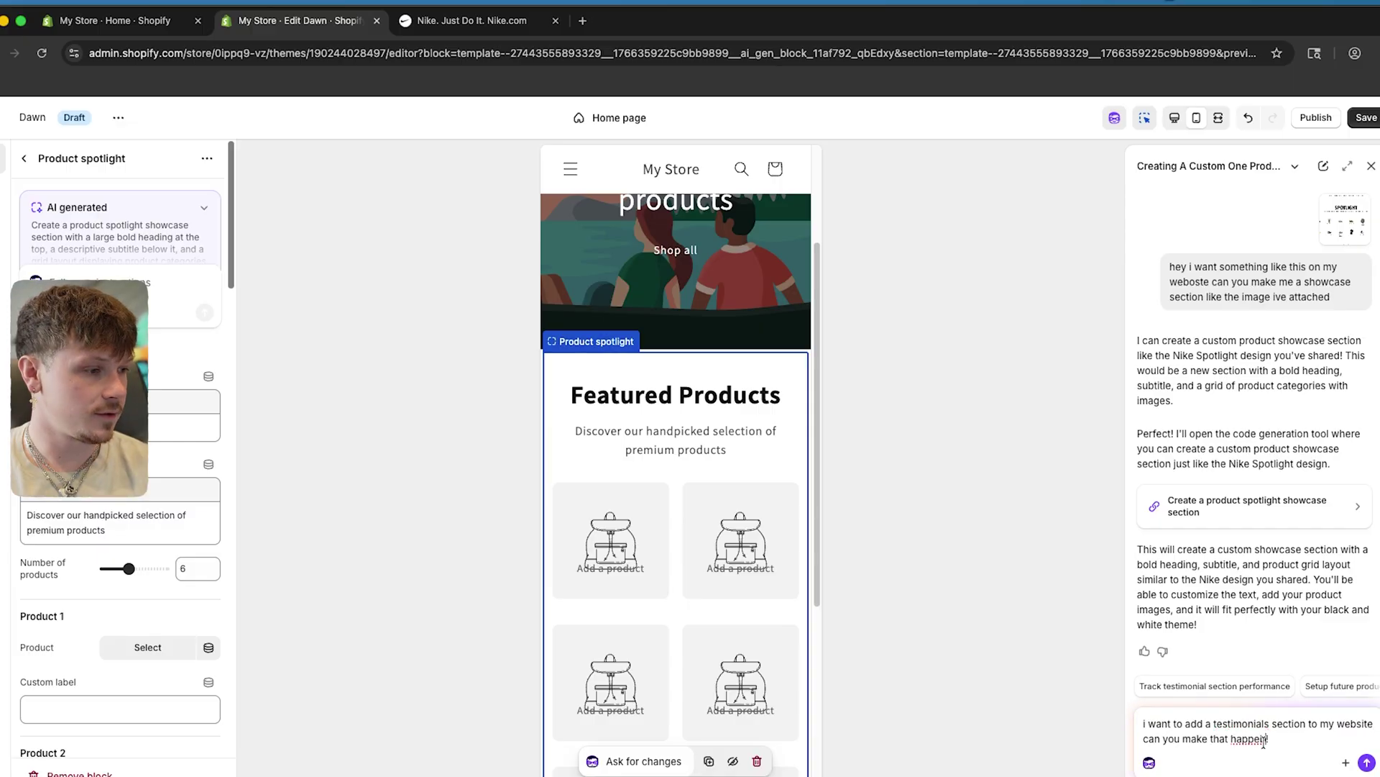
key("Return")
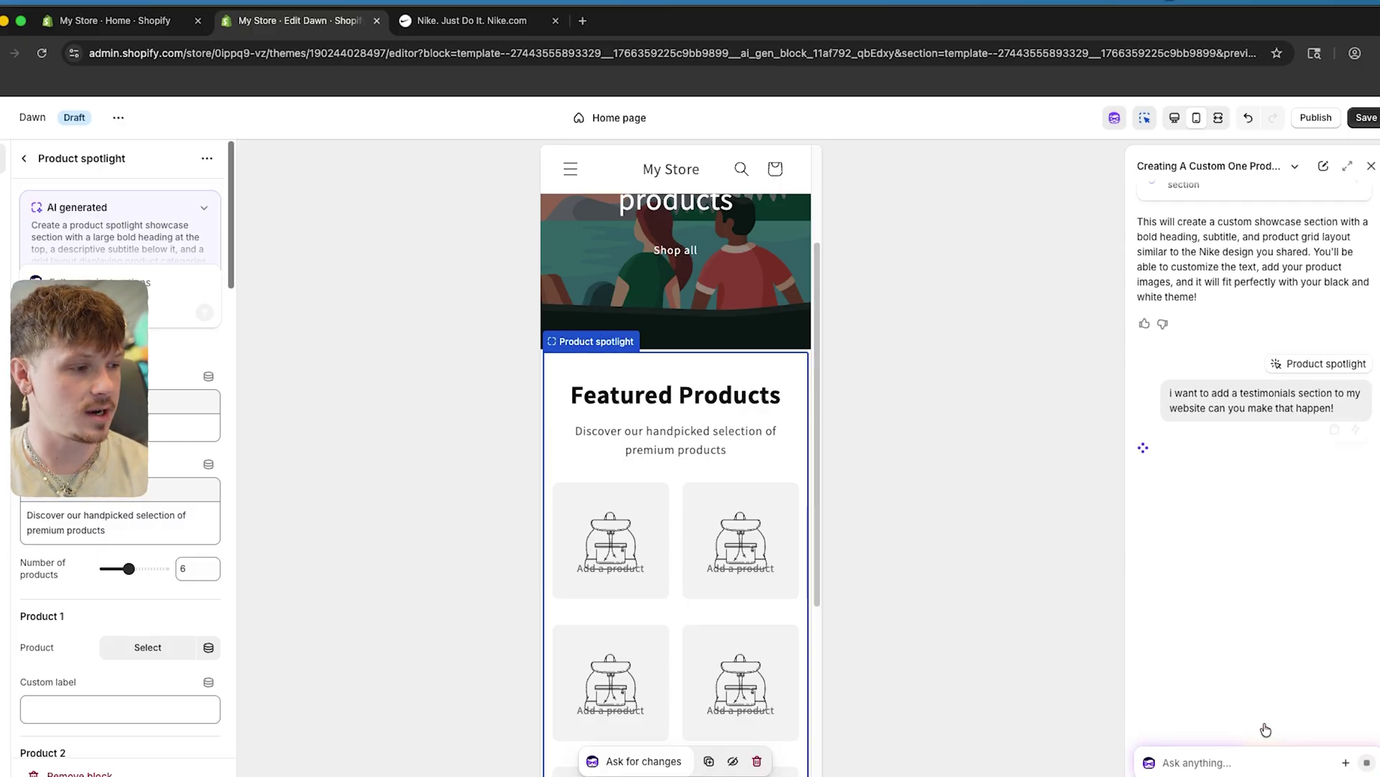
left_click(463, 20)
scroll(647, 345, "down", 2)
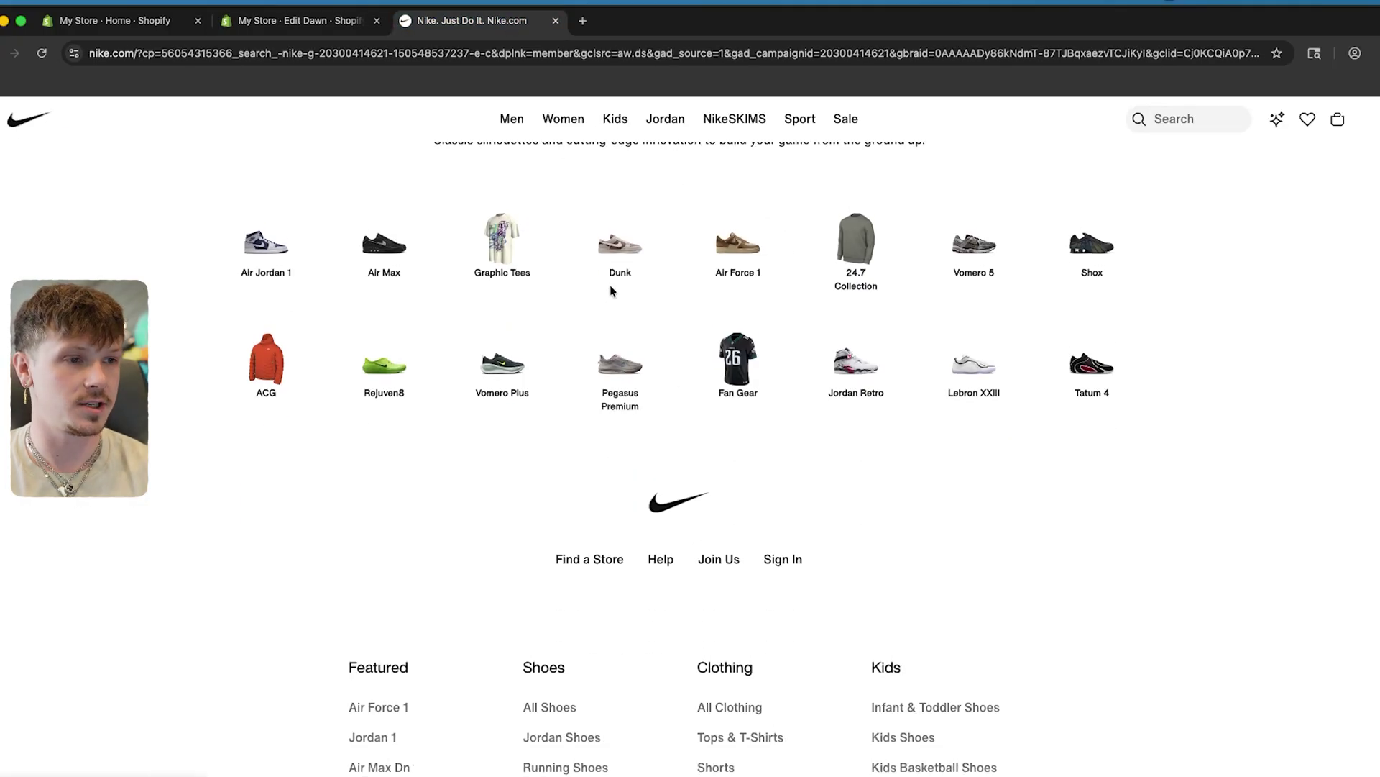
Open Nike's women's Dunk Low page and expand its Reviews (16) for reference
scroll(582, 363, "down", 2)
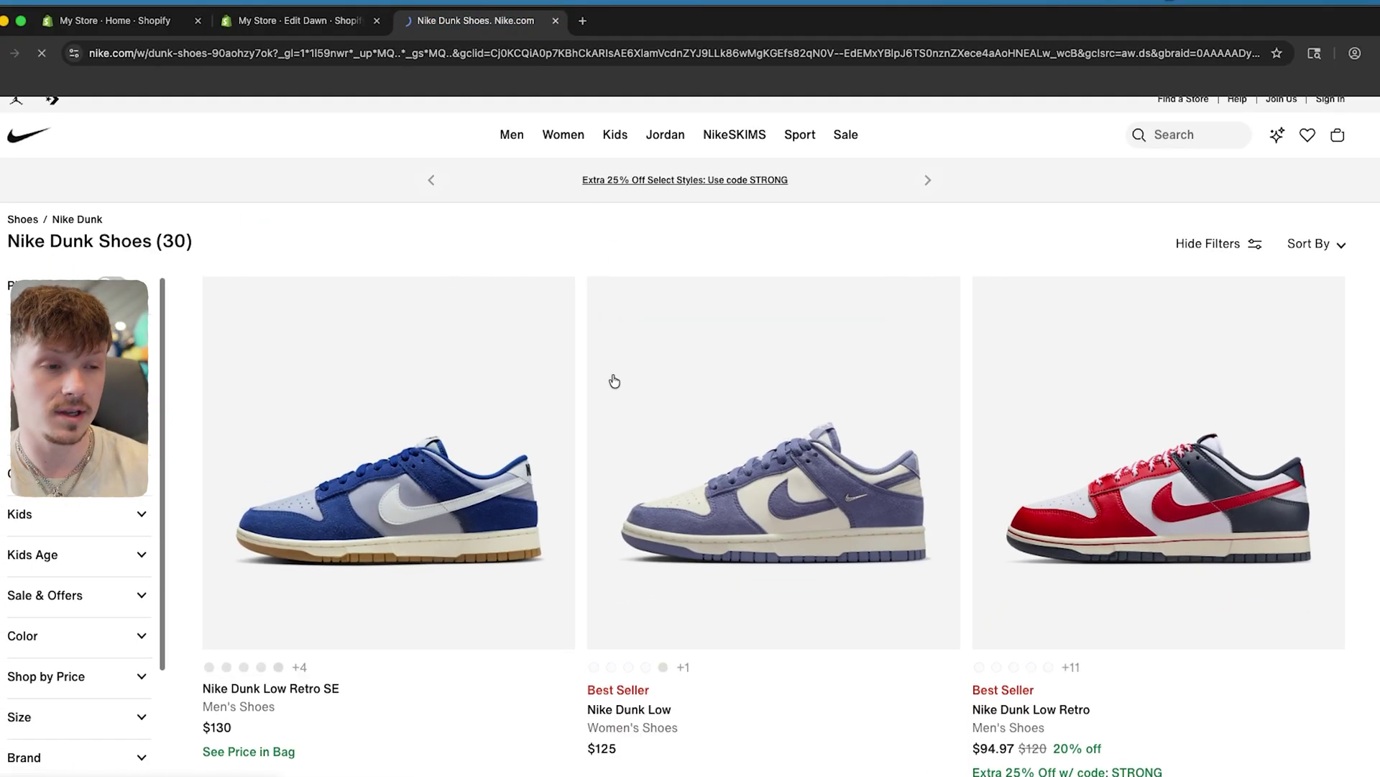
left_click(615, 381)
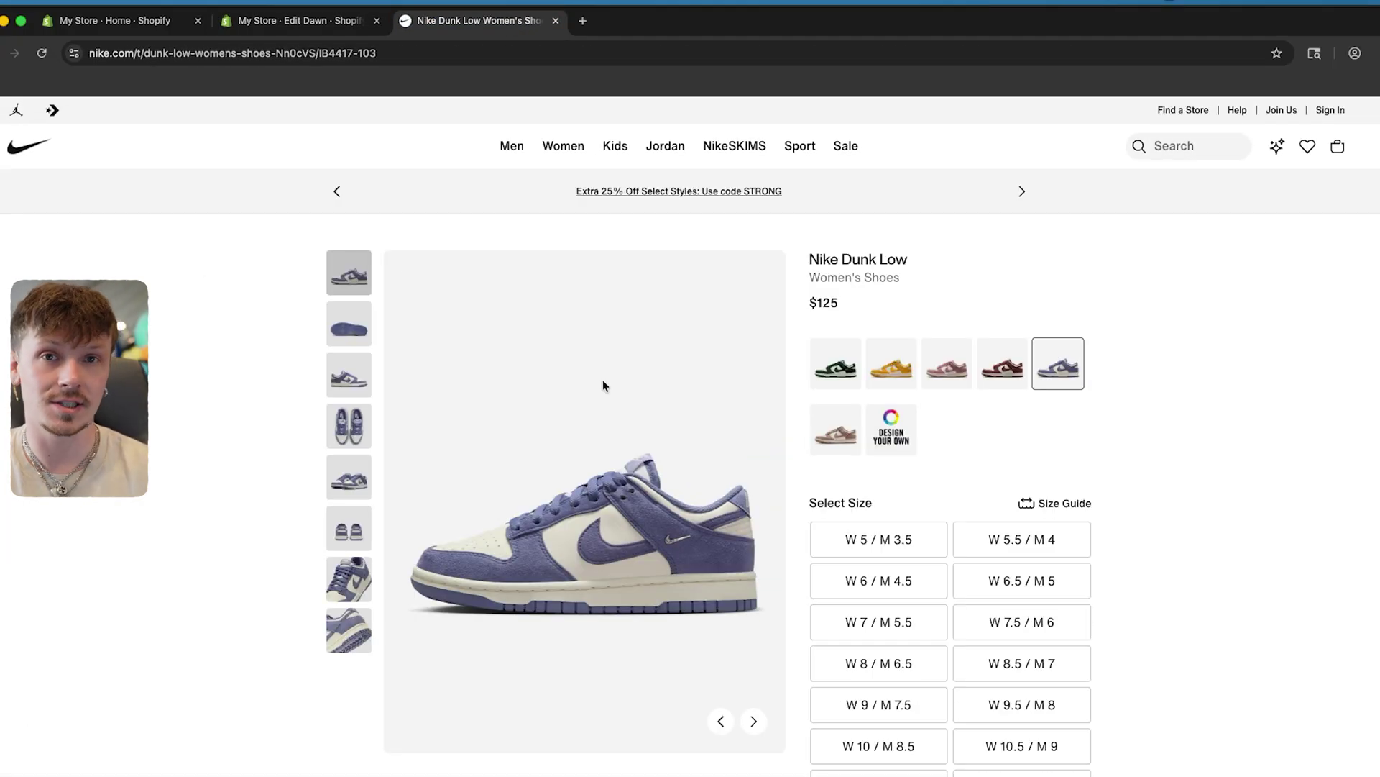
scroll(626, 371, "down", 10)
scroll(727, 324, "up", 4)
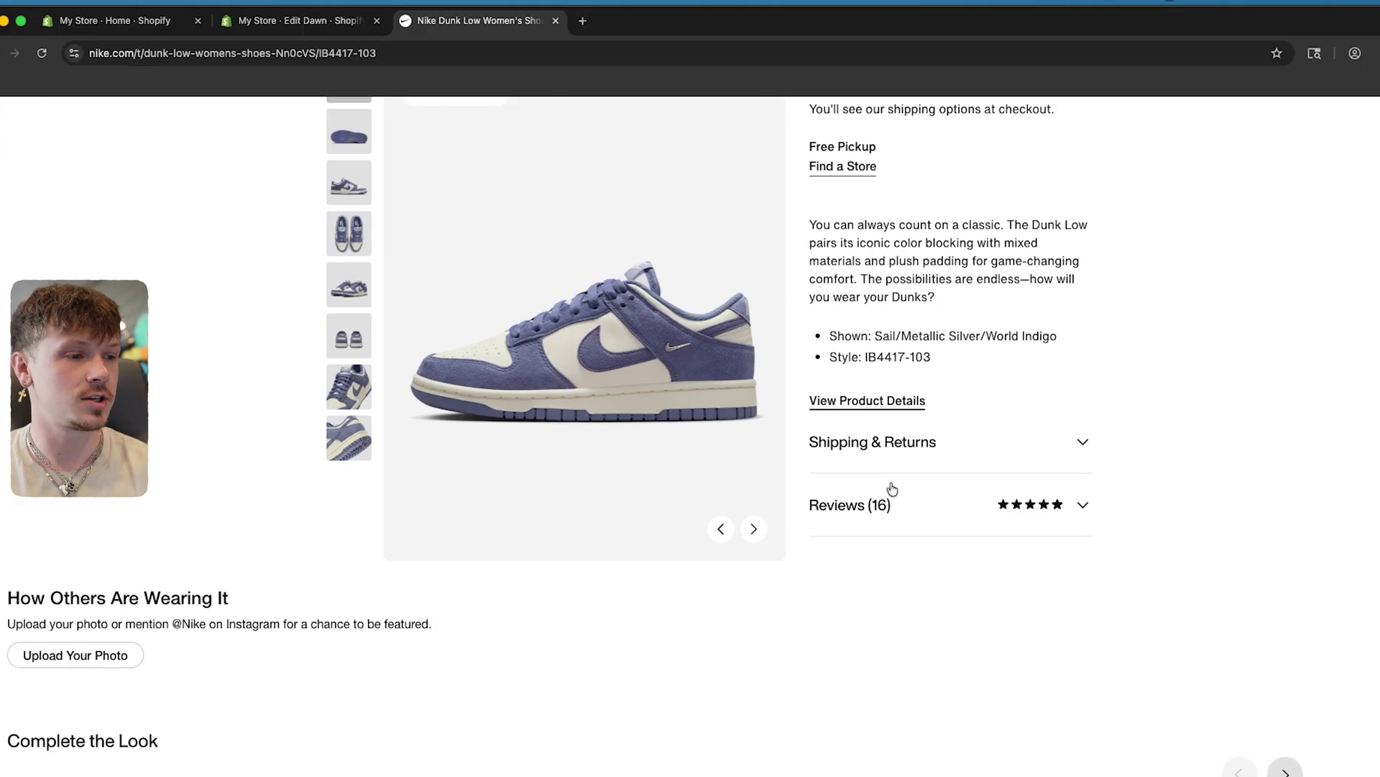
left_click(890, 492)
scroll(751, 340, "down", 4)
key("ctrl+shift+Tab")
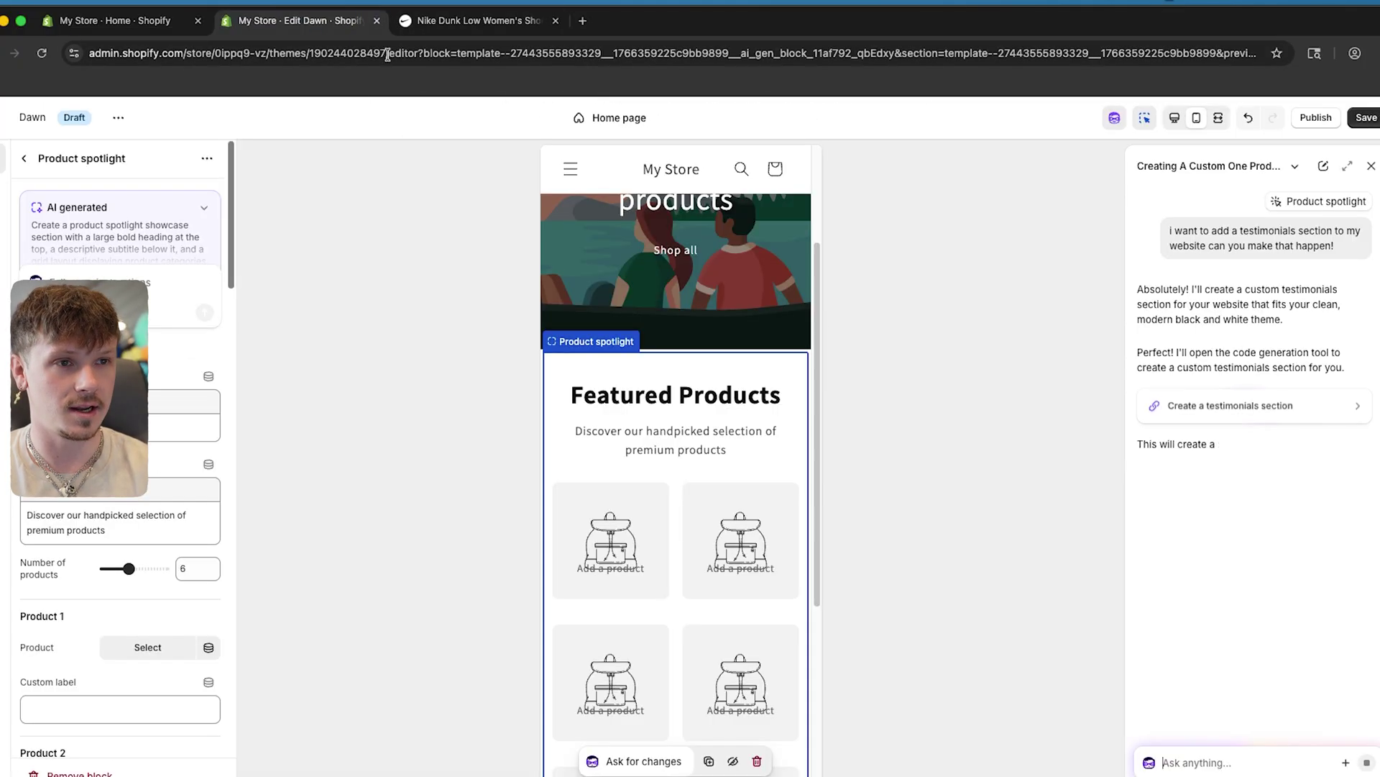
Generate Sidekick's suggested testimonials section, headed 'What our customers say', below Featured Products
left_click(1250, 407)
left_click(204, 284)
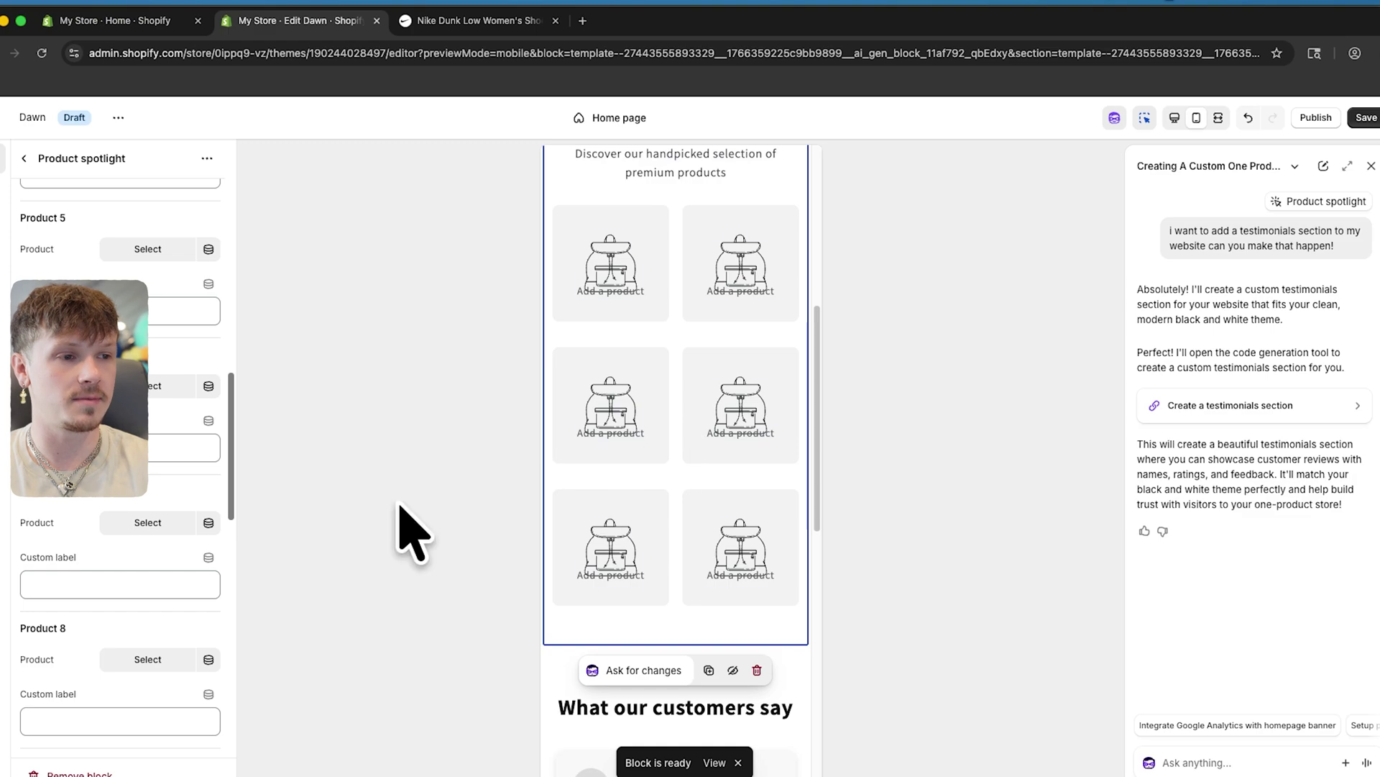
Return to the home page section list and open the Customer testimonials settings
scroll(149, 450, "down", 10)
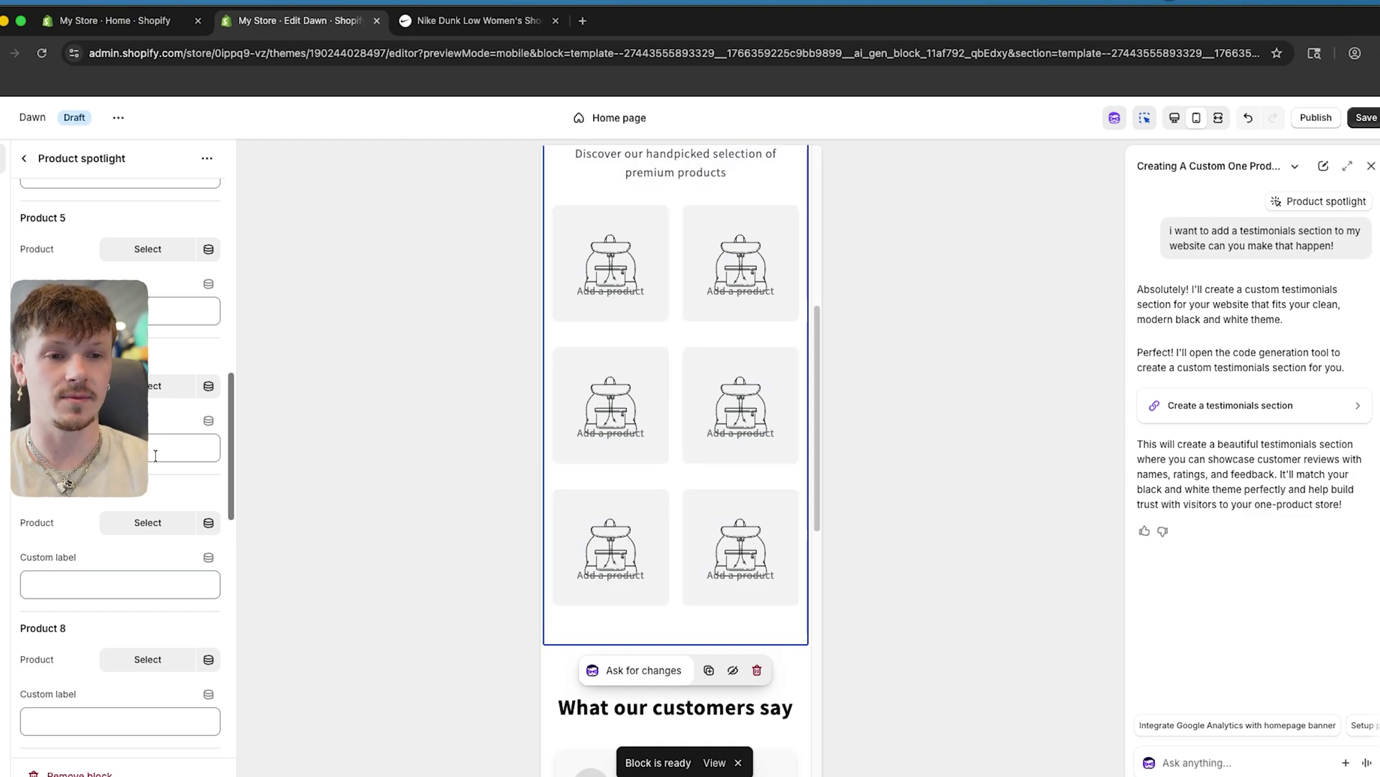
scroll(107, 205, "up", 10)
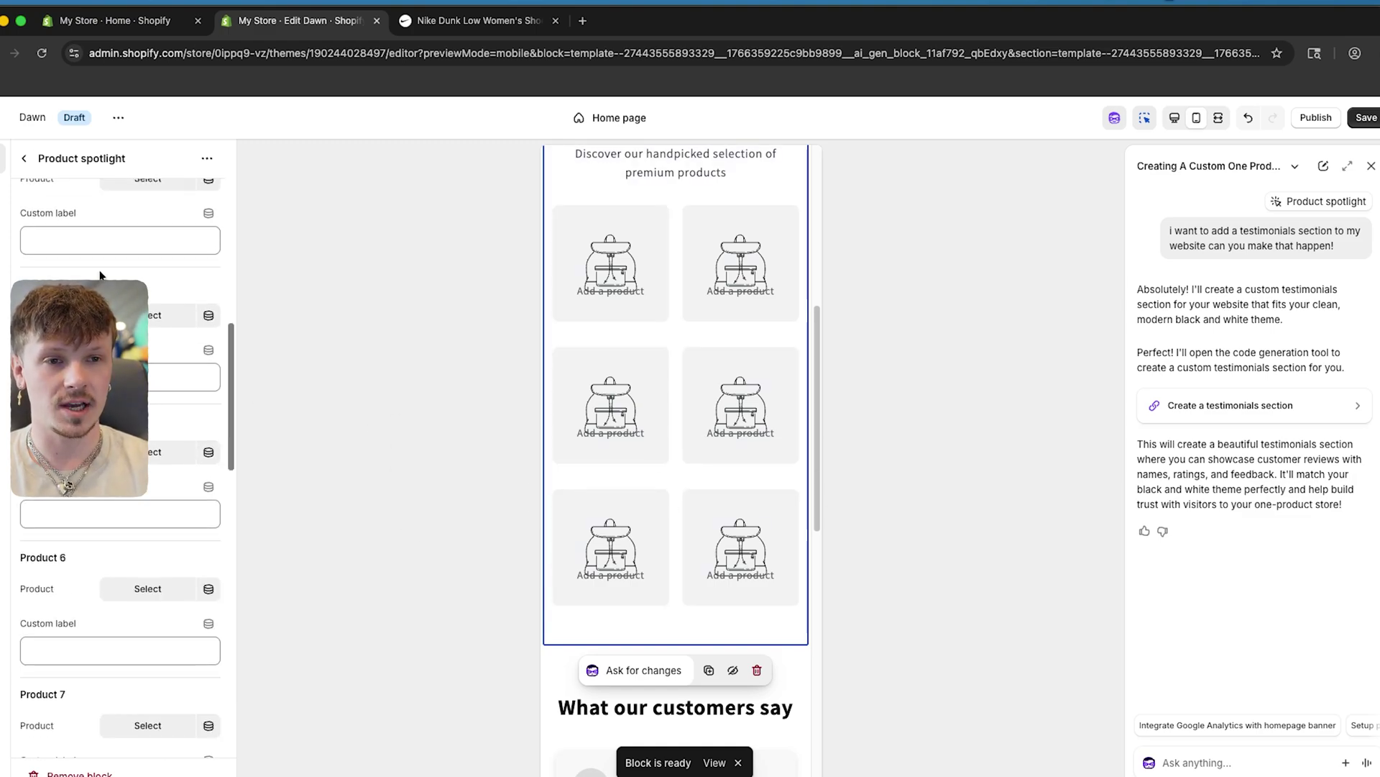
scroll(108, 230, "up", 5)
left_click(24, 158)
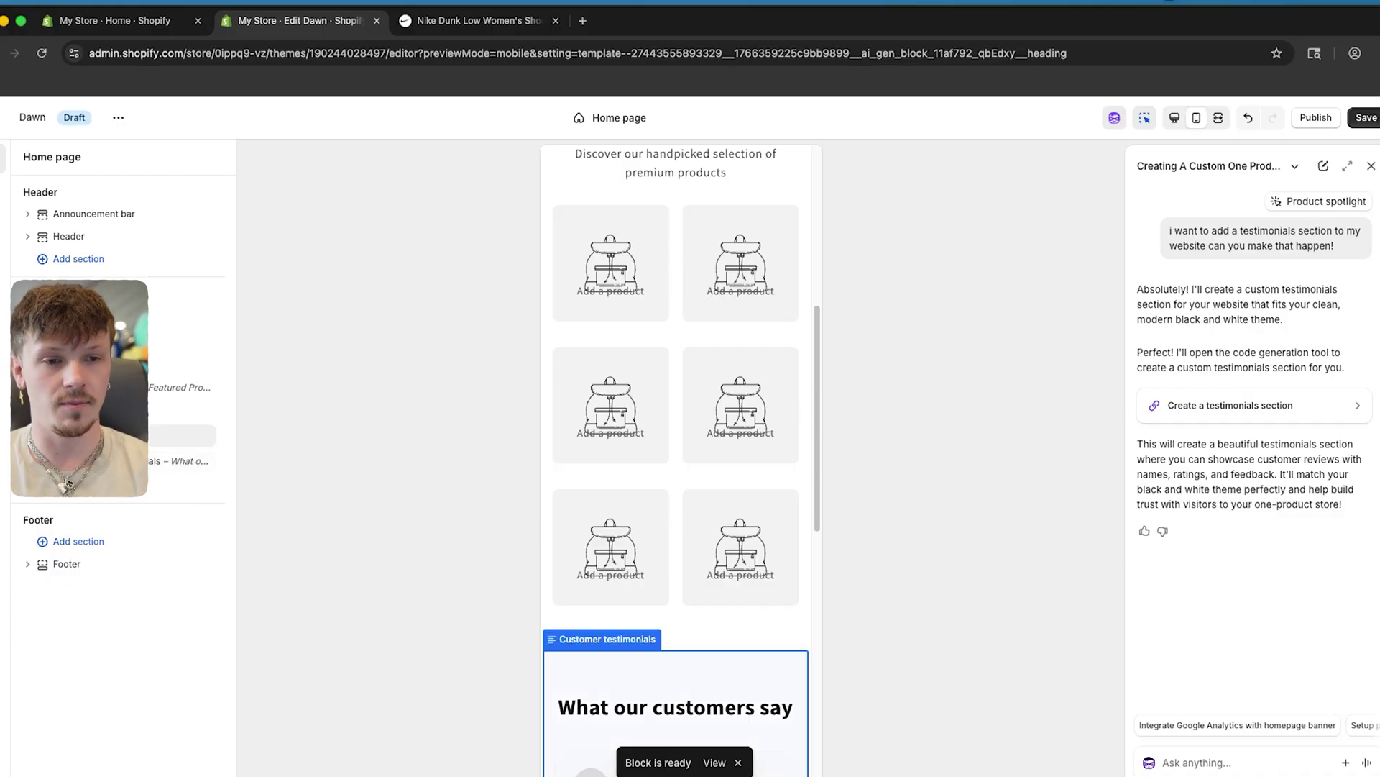
left_click(180, 434)
left_click(24, 162)
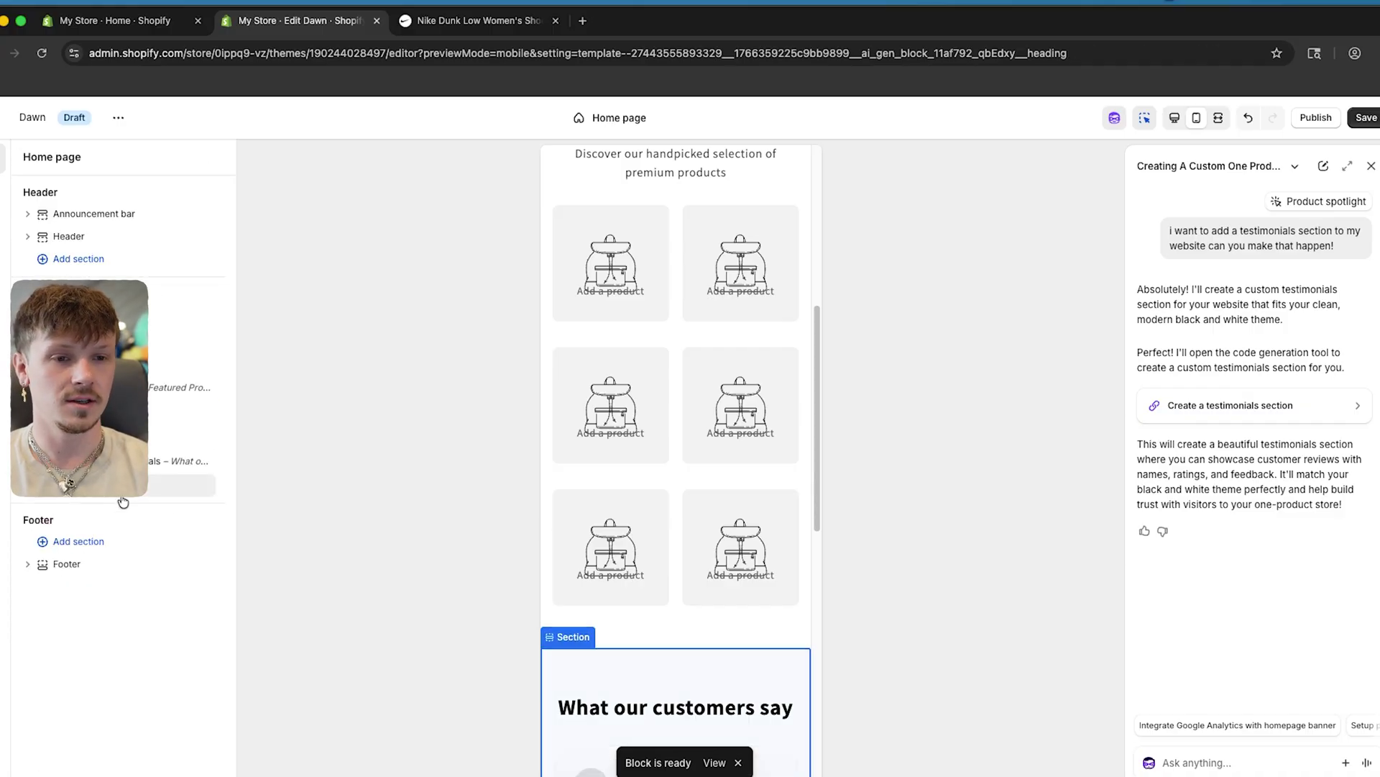
left_click(86, 471)
Review the three five-star testimonials with their generated customer names and review text
scroll(89, 523, "down", 5)
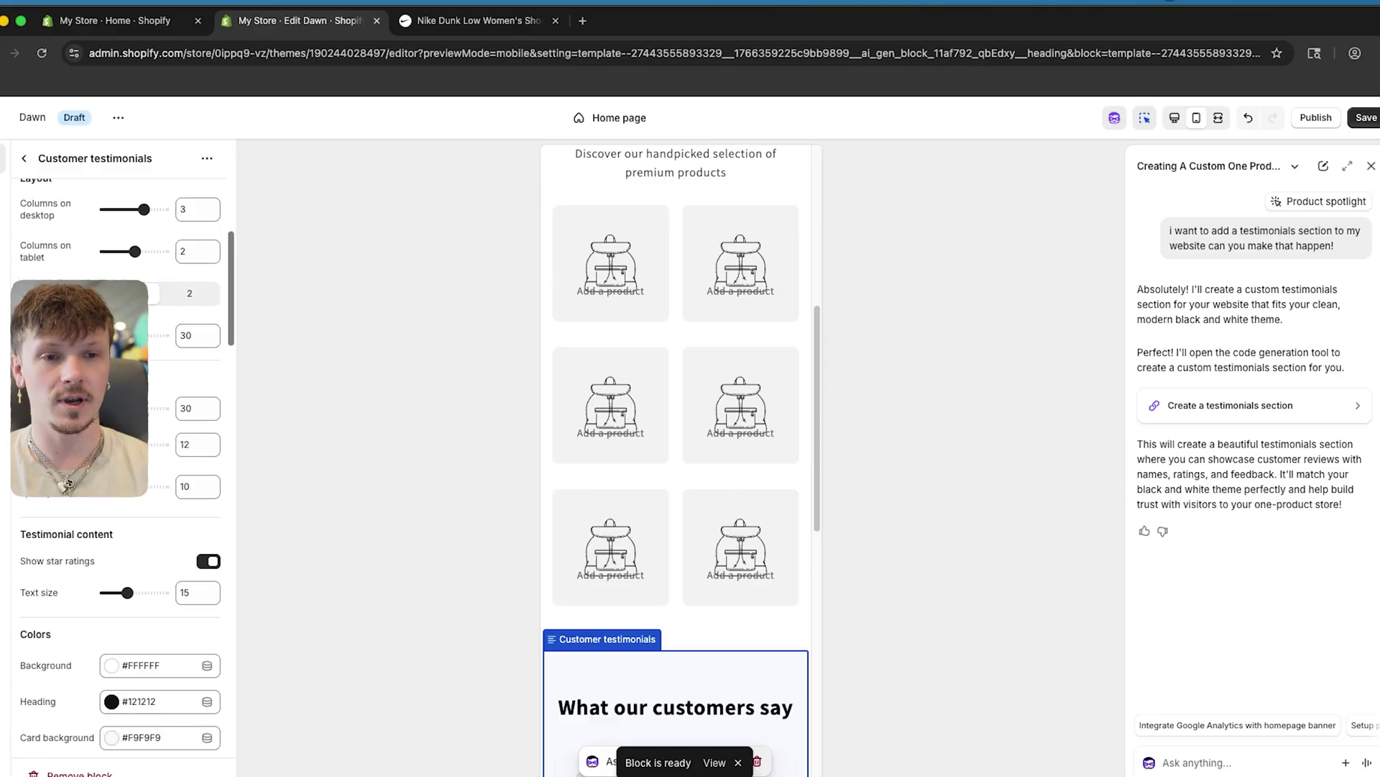
scroll(70, 485, "down", 15)
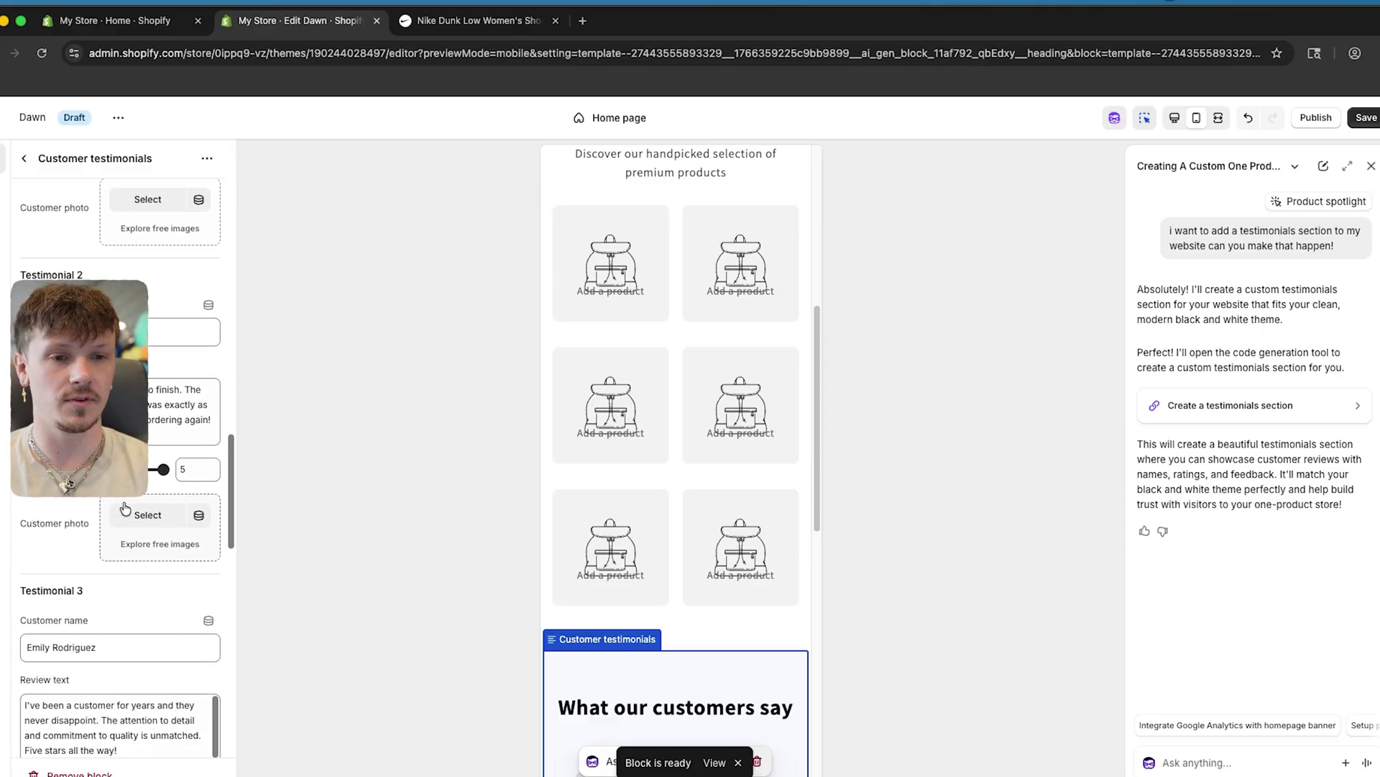
scroll(72, 484, "down", 2)
scroll(674, 472, "down", 10)
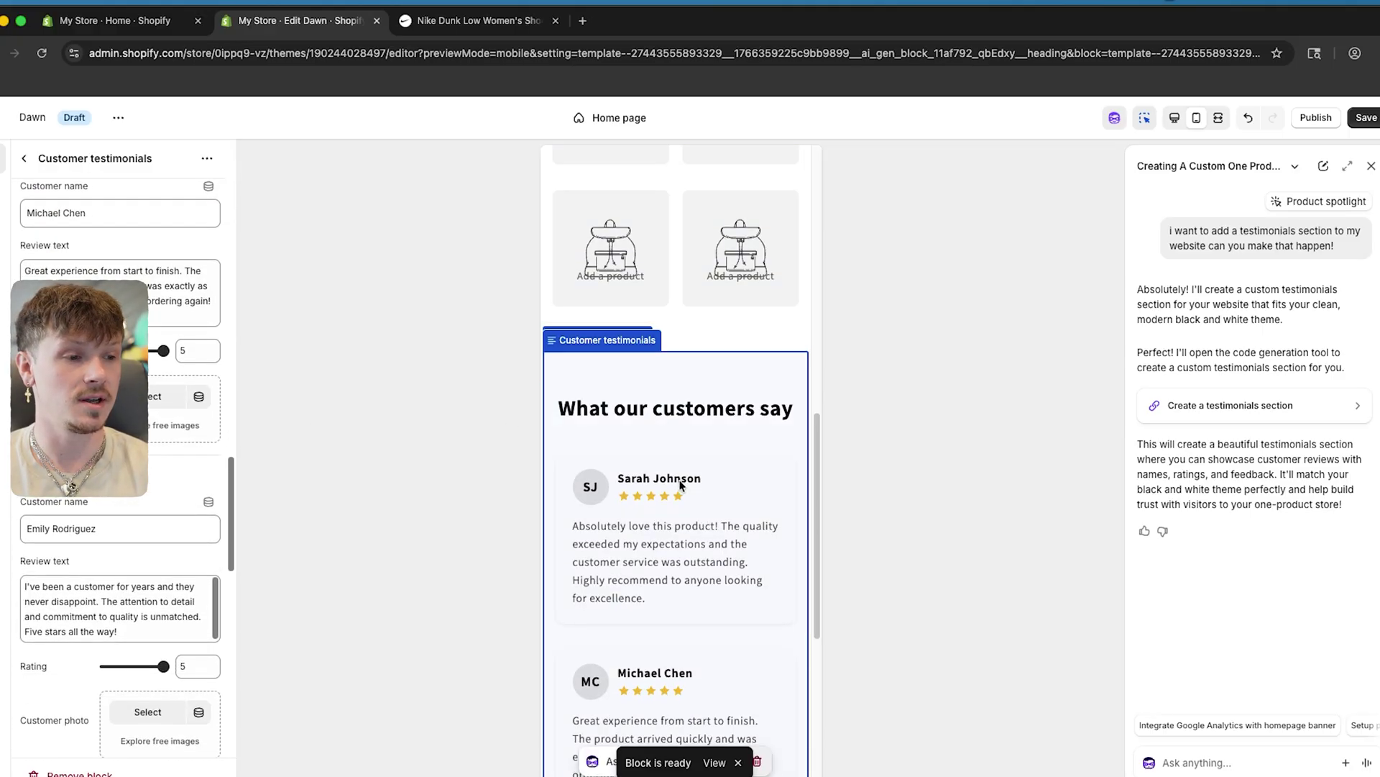
scroll(703, 518, "up", 5)
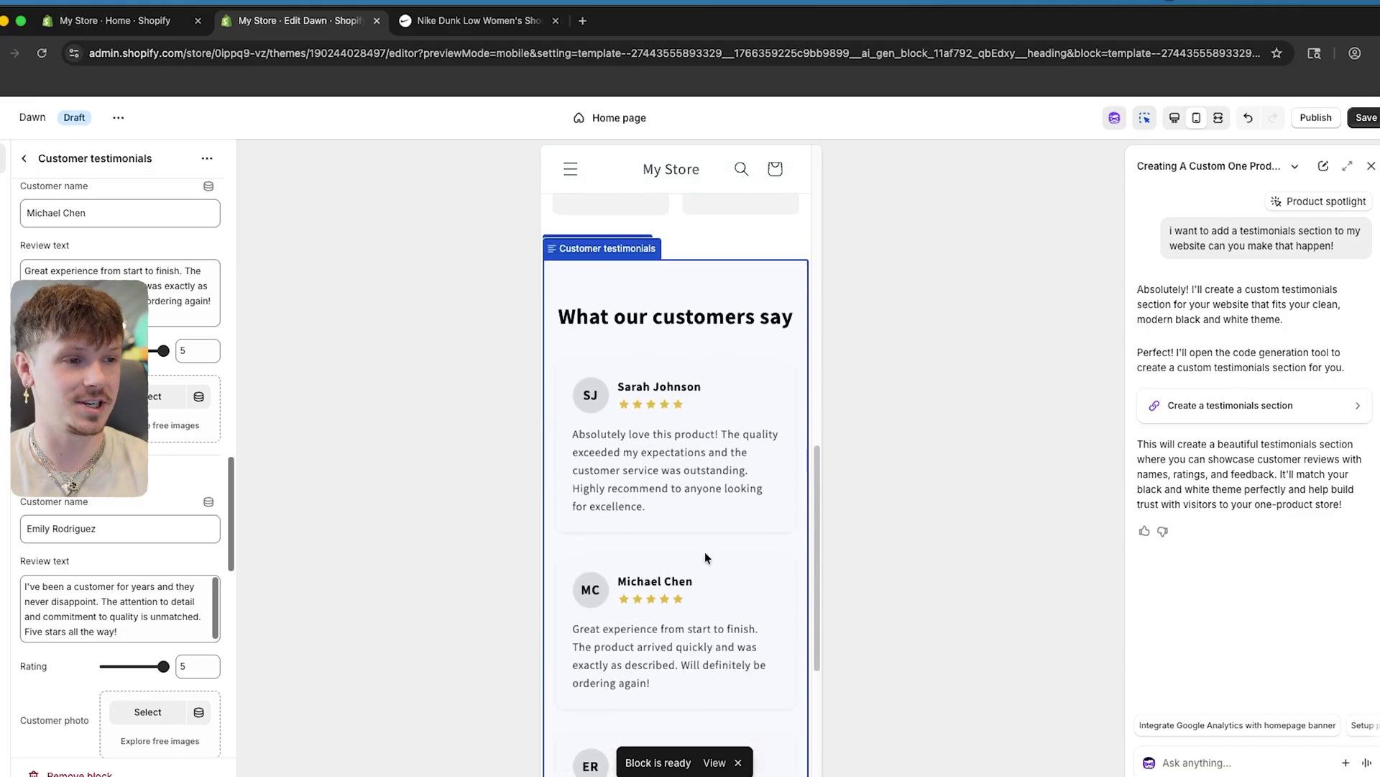
scroll(735, 397, "down", 1)
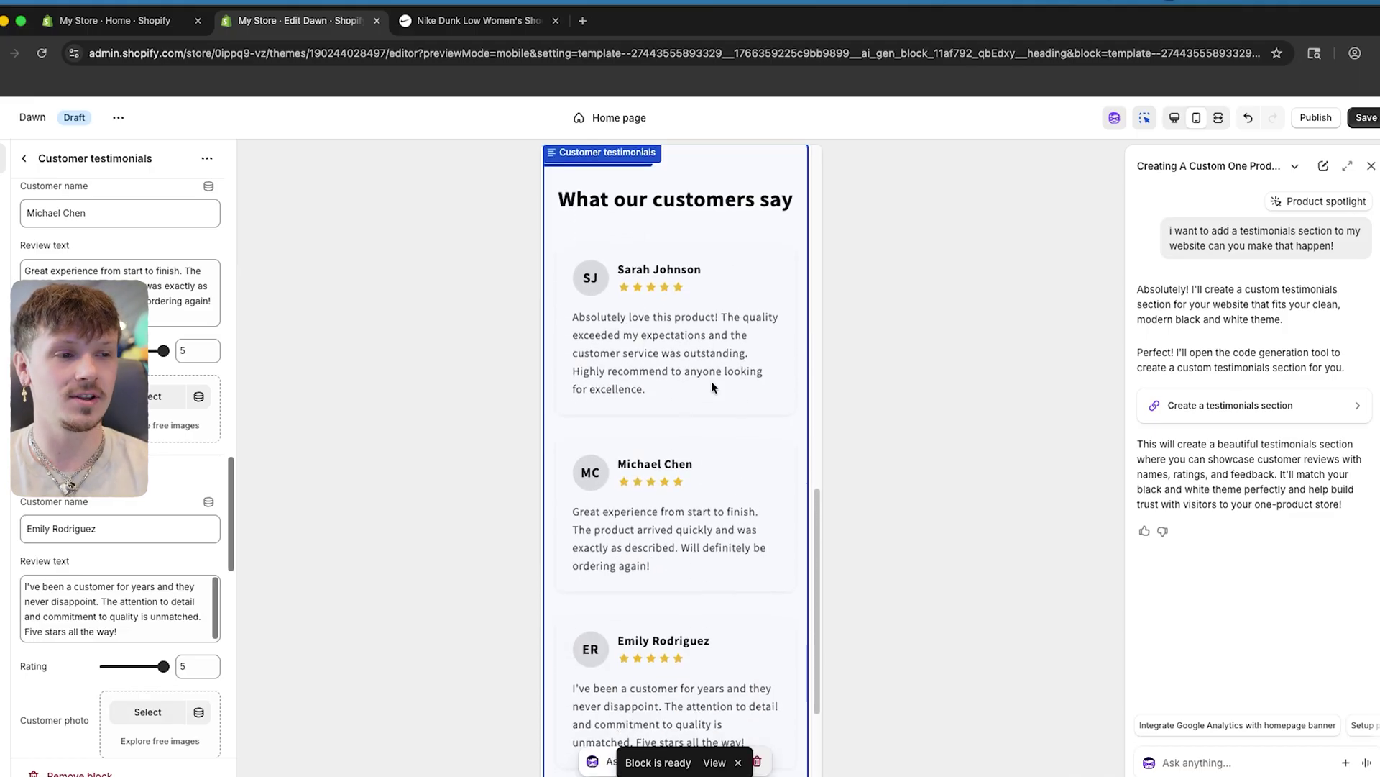
scroll(713, 403, "down", 1)
scroll(704, 424, "up", 1)
scroll(586, 354, "down", 1)
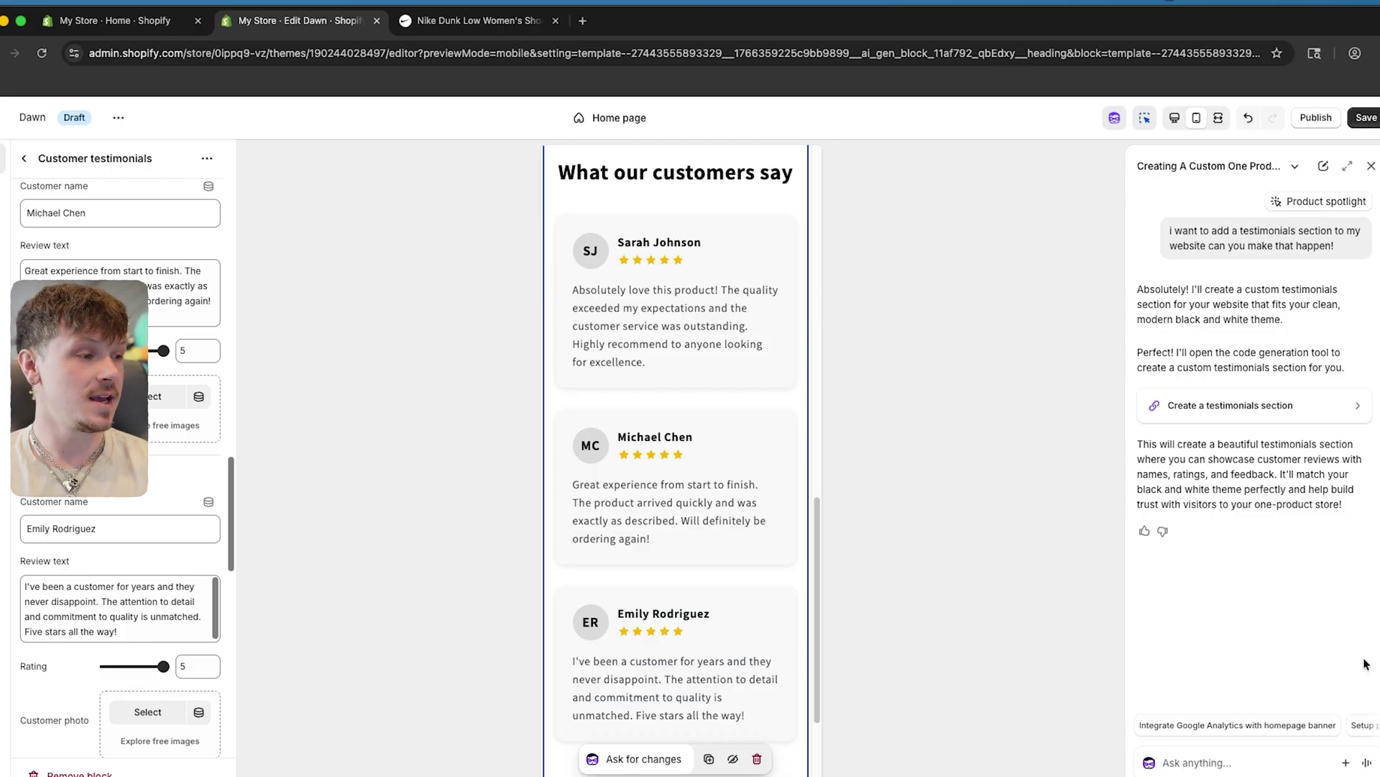
scroll(632, 454, "up", 10)
scroll(700, 508, "down", 4)
scroll(698, 528, "down", 10)
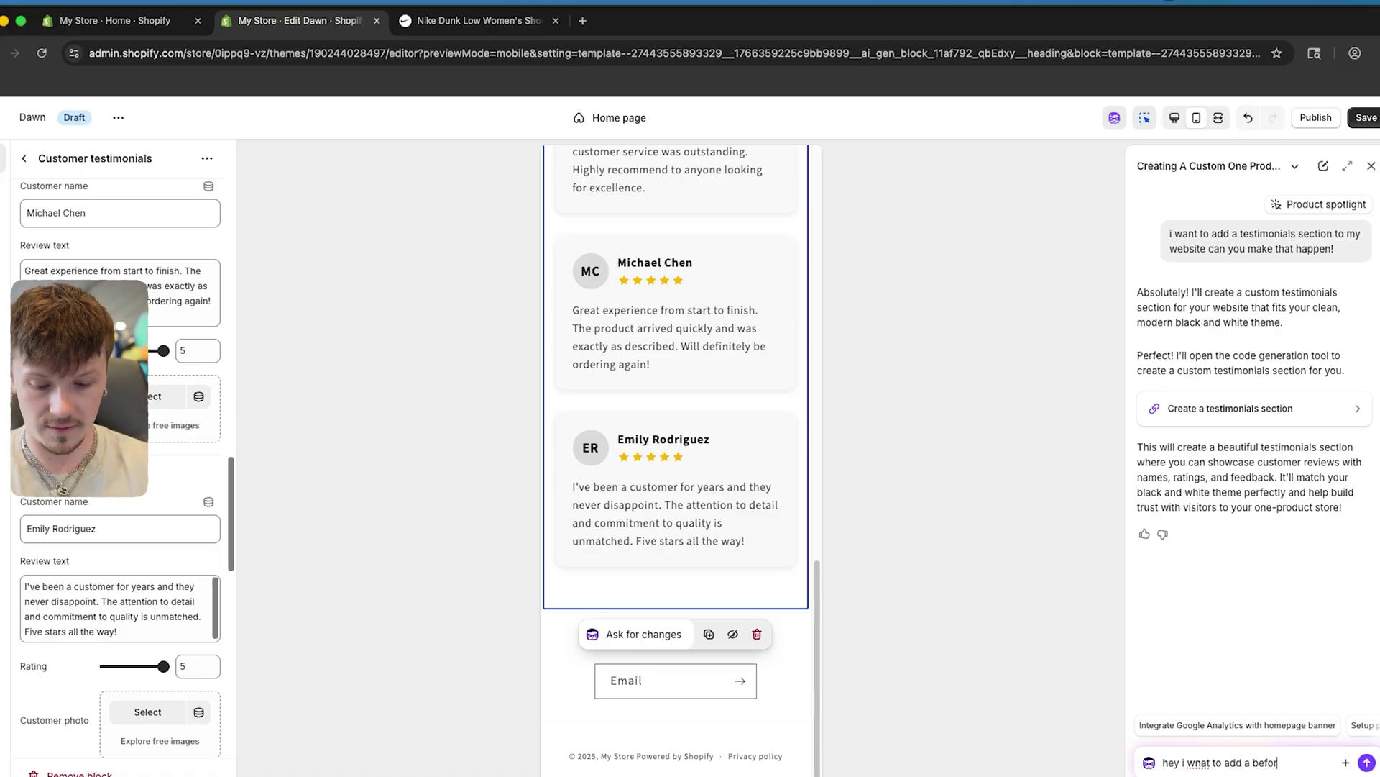
Capture a screenshot of the reference store's before/after slider
type("fter sli")
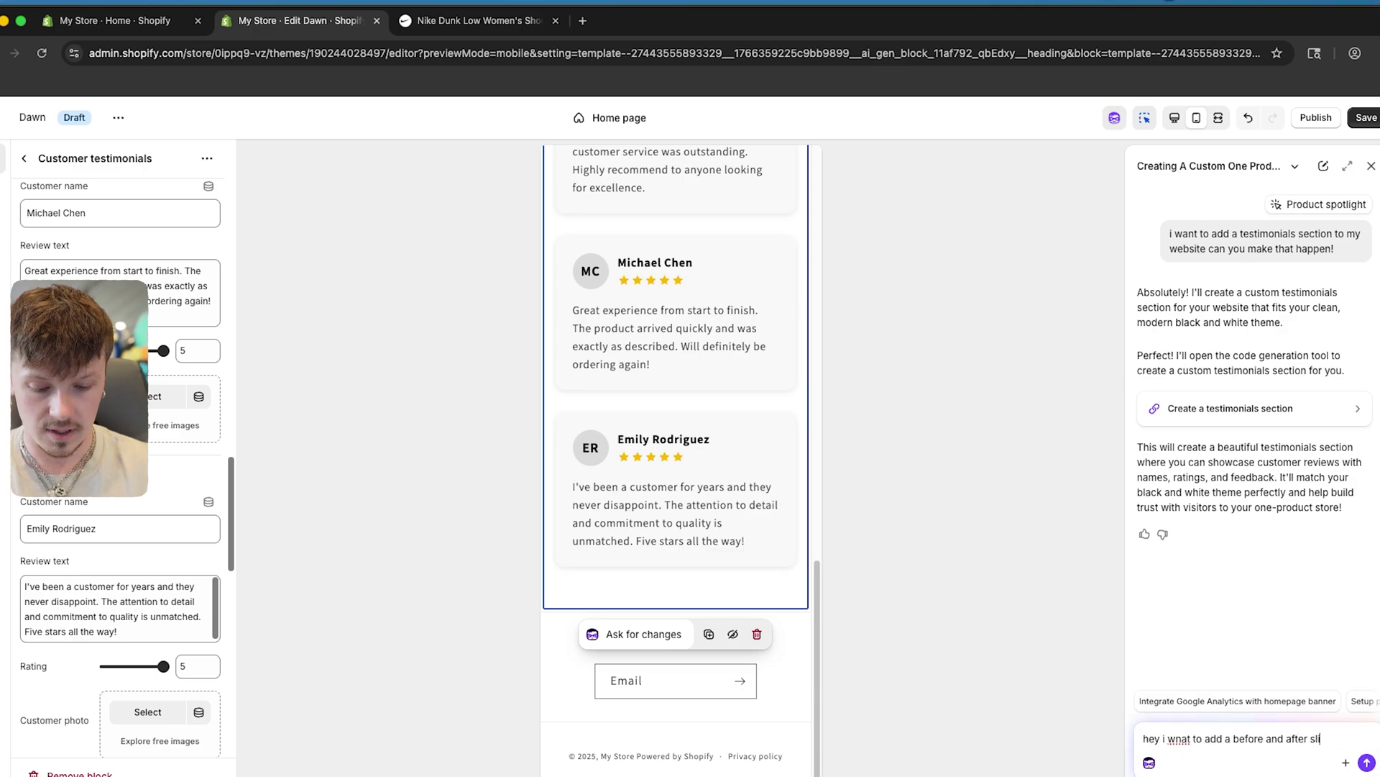
type("ke th")
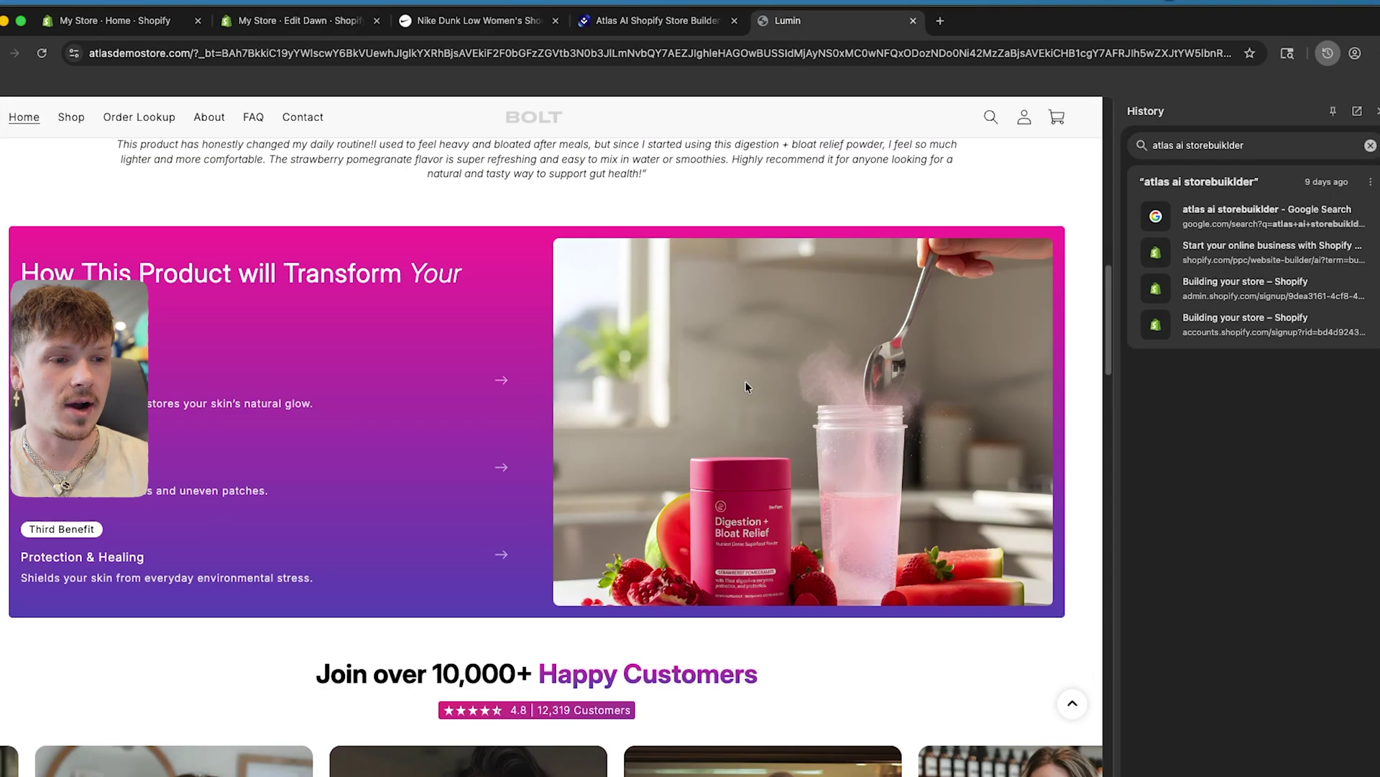
scroll(748, 384, "down", 15)
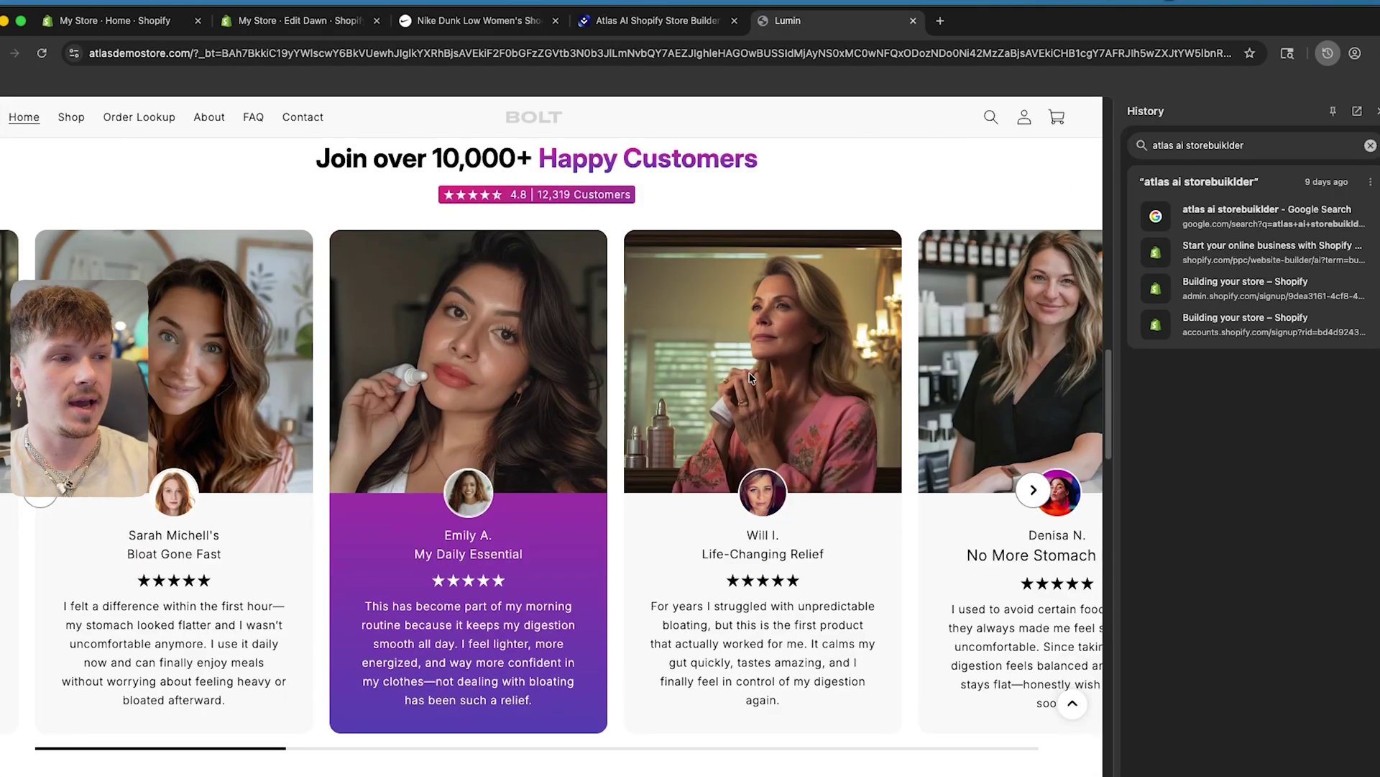
scroll(749, 385, "up", 5)
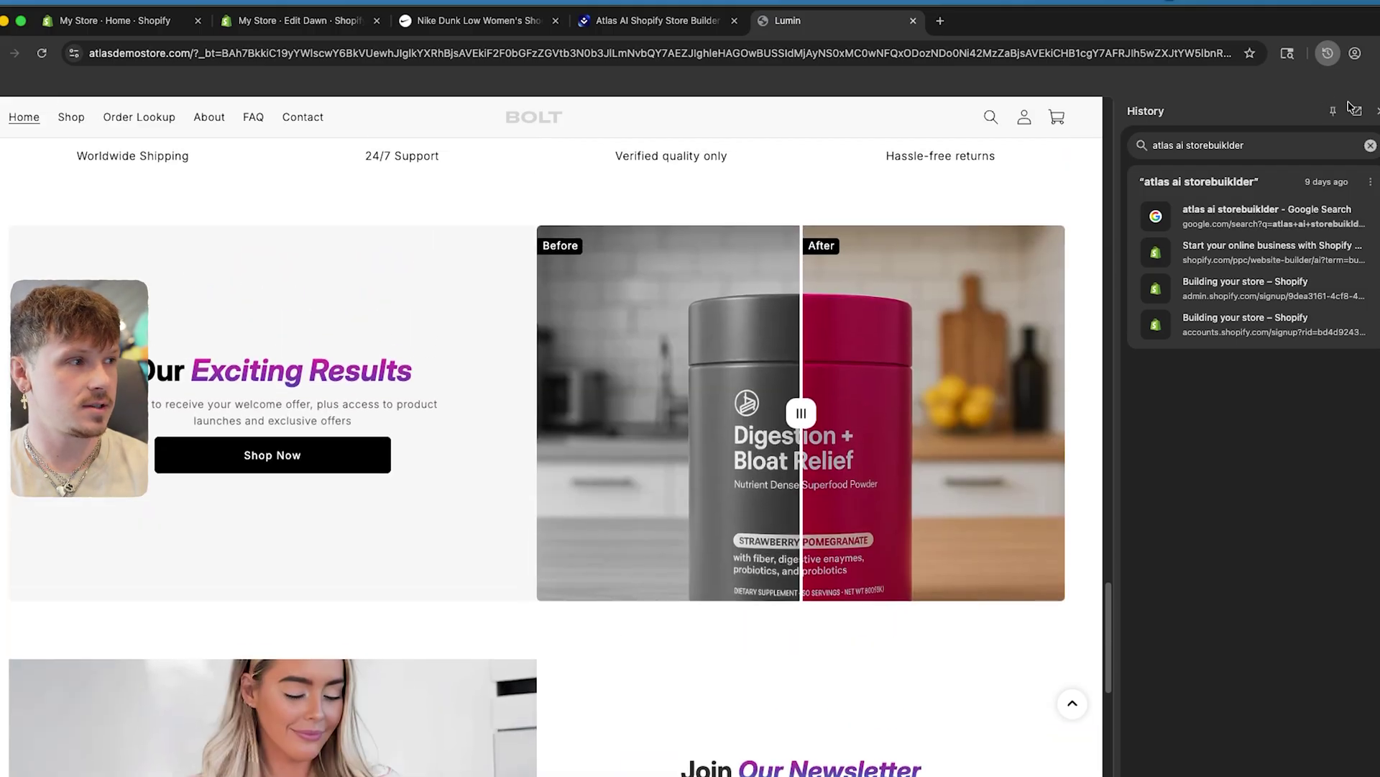
left_click(1377, 111)
mouse_move(961, 412)
left_mouse_down()
mouse_move(908, 412)
mouse_move(964, 412)
mouse_move(944, 412)
left_mouse_up()
key("super+shift+4")
left_click_drag(628, 199, 1295, 629)
Send Sidekick a before-and-after slider request with the slider screenshot attached
left_click(297, 23)
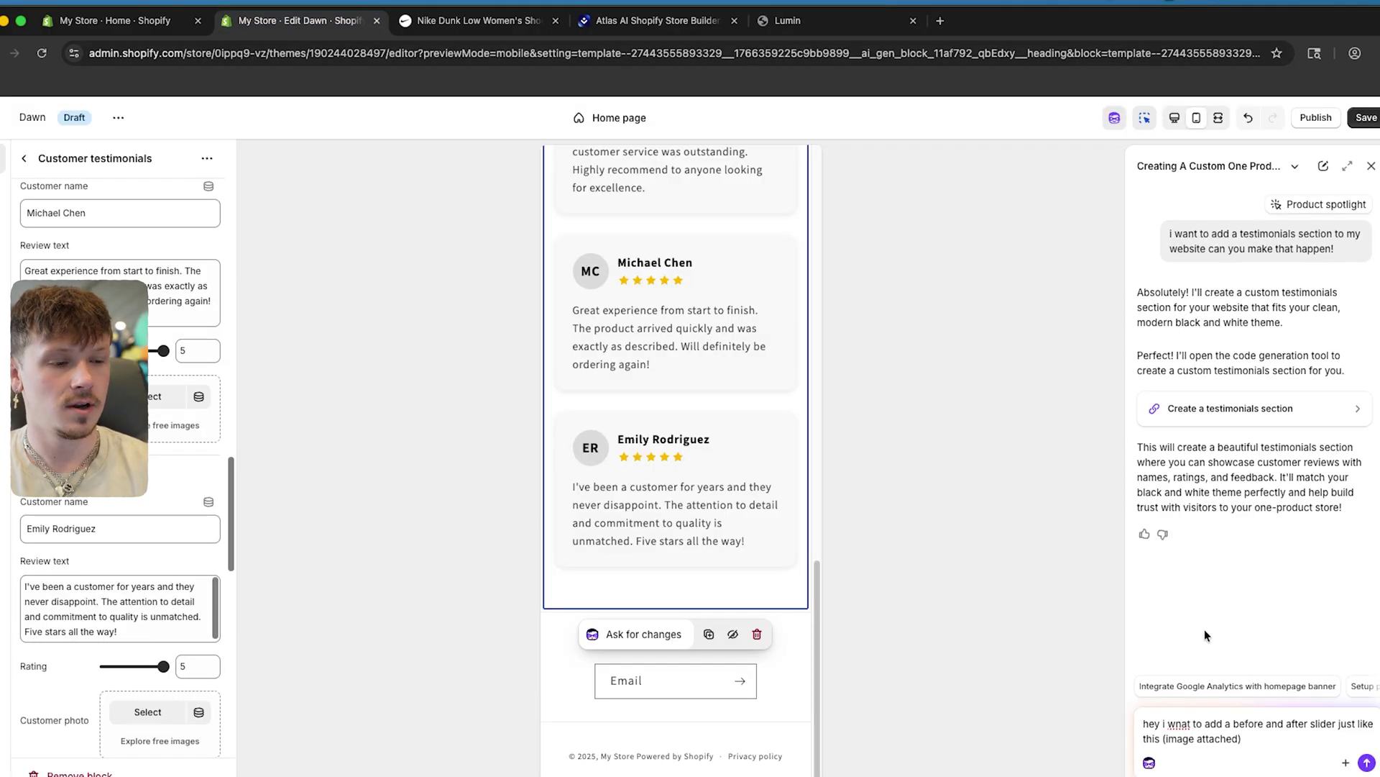
left_click(1346, 762)
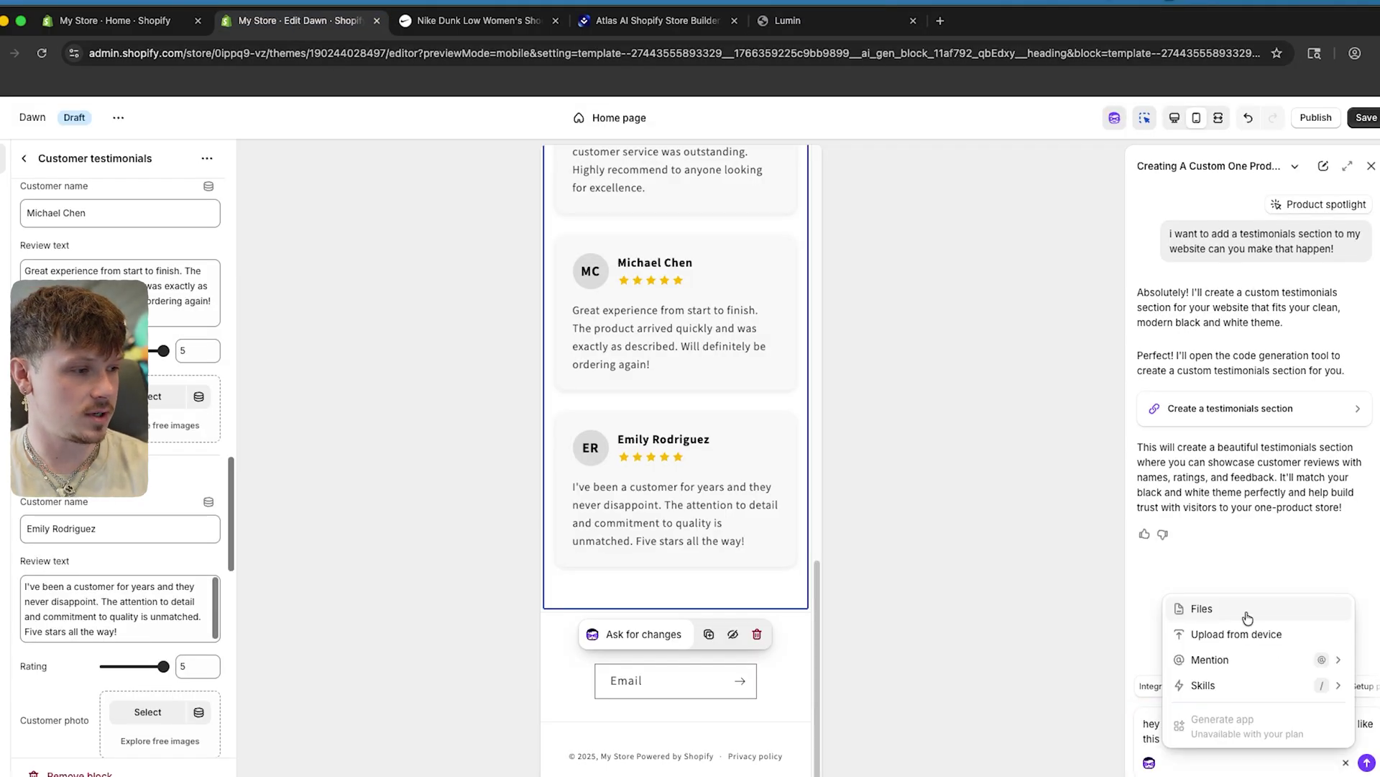
left_click(1222, 609)
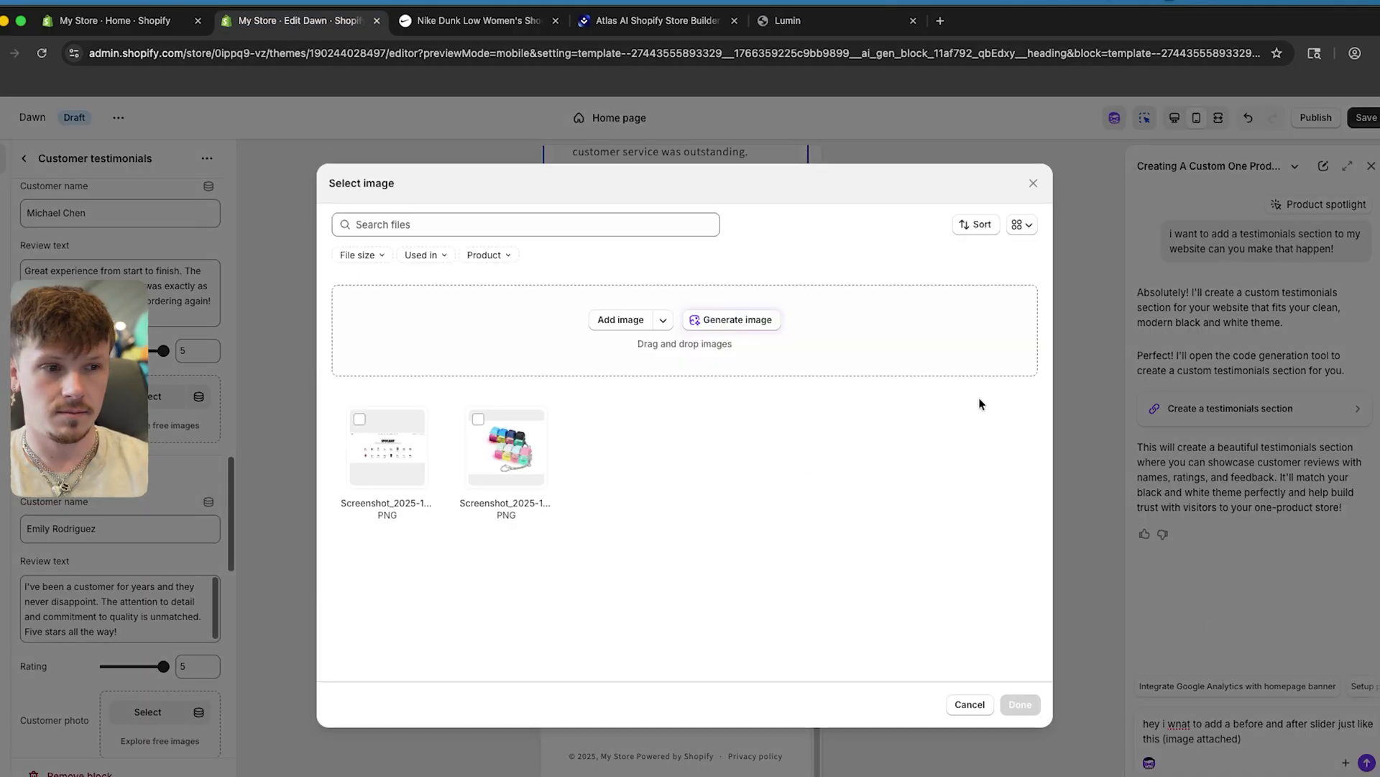
left_click_drag(475, 288, 647, 338)
key("Return")
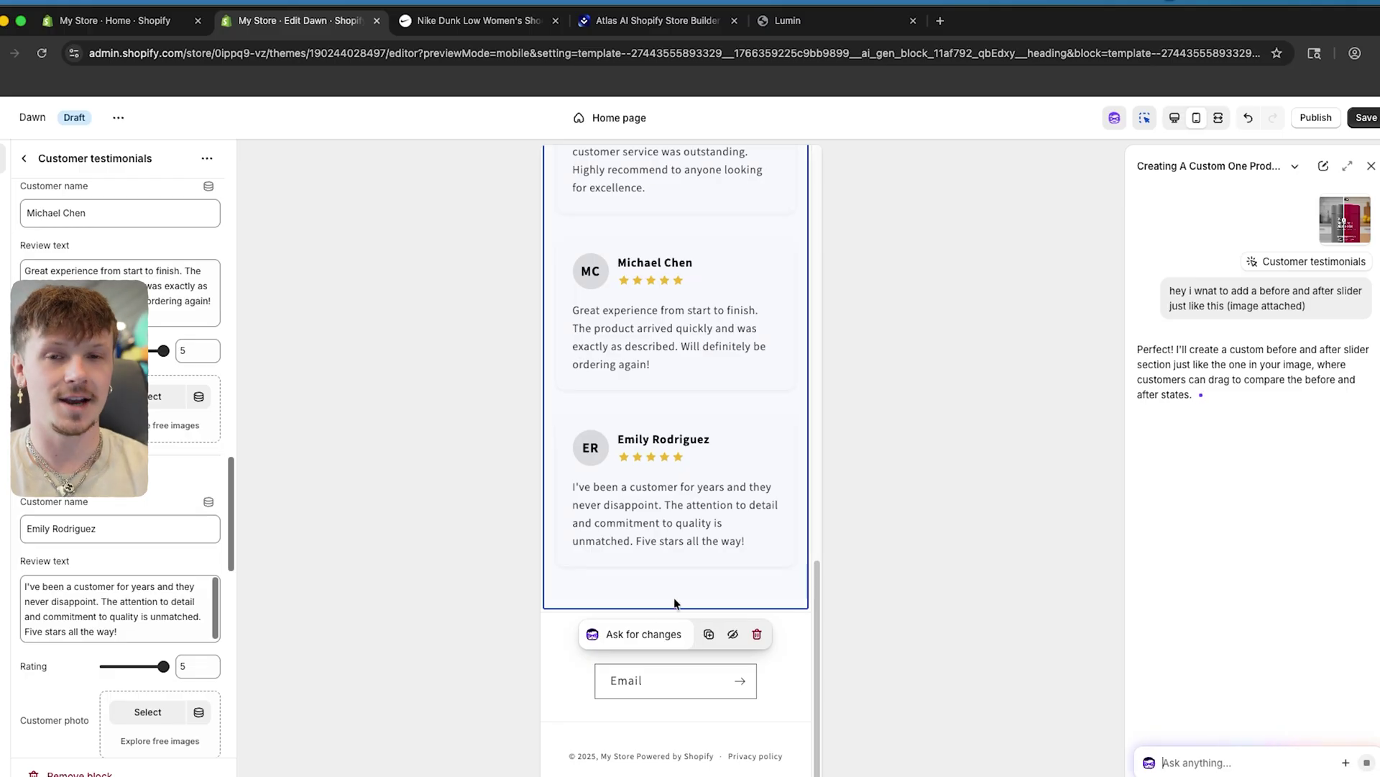
left_click(787, 21)
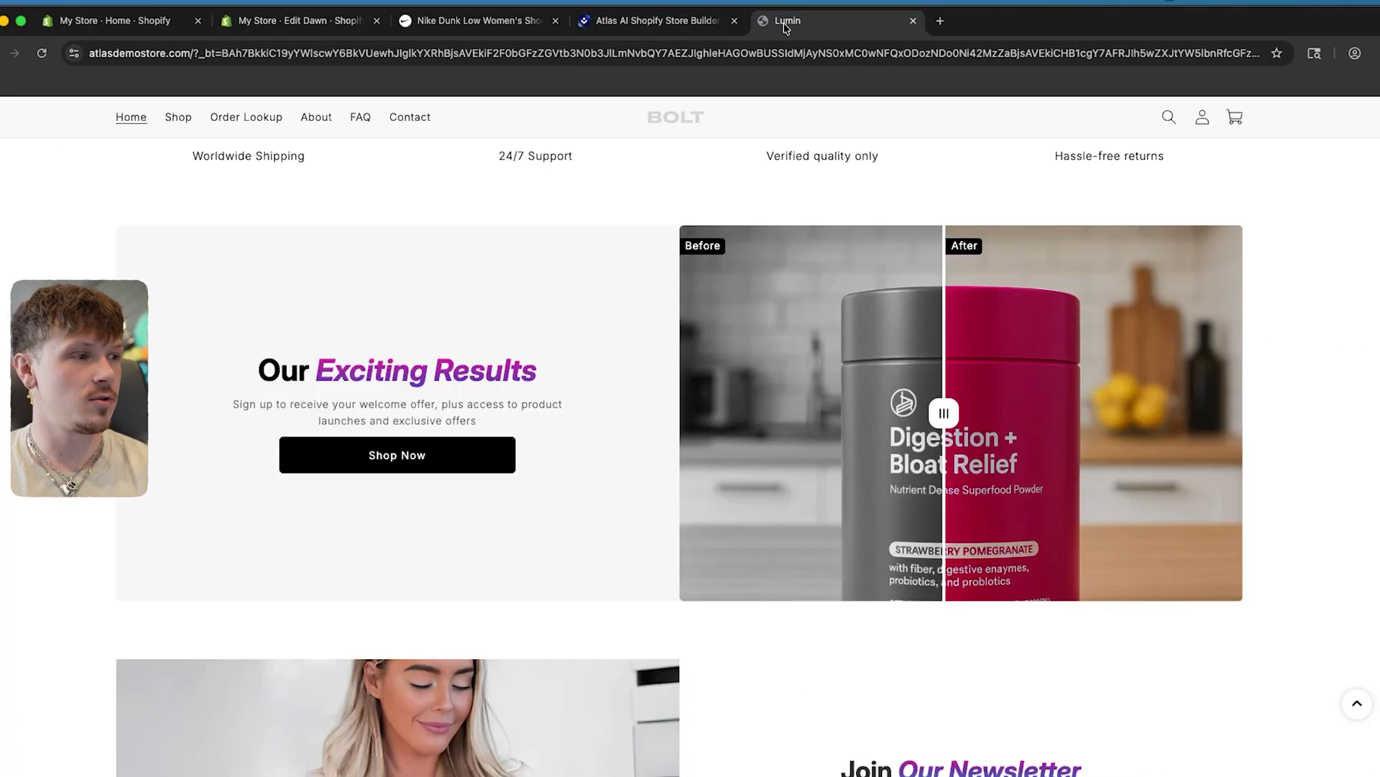
Close the Atlas page and have Sidekick generate a Before after slider section below the testimonials
left_click_drag(944, 413, 878, 410)
left_click(656, 22)
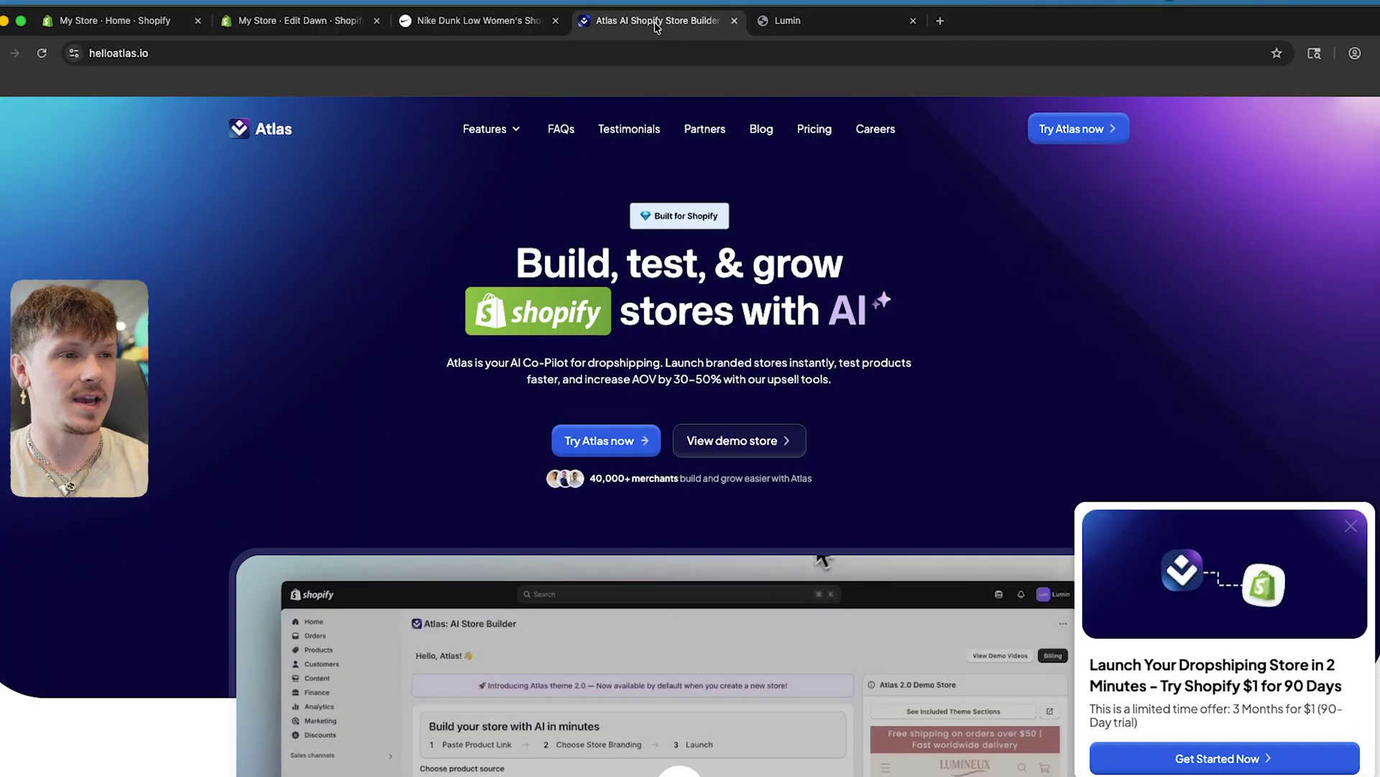
left_click(734, 21)
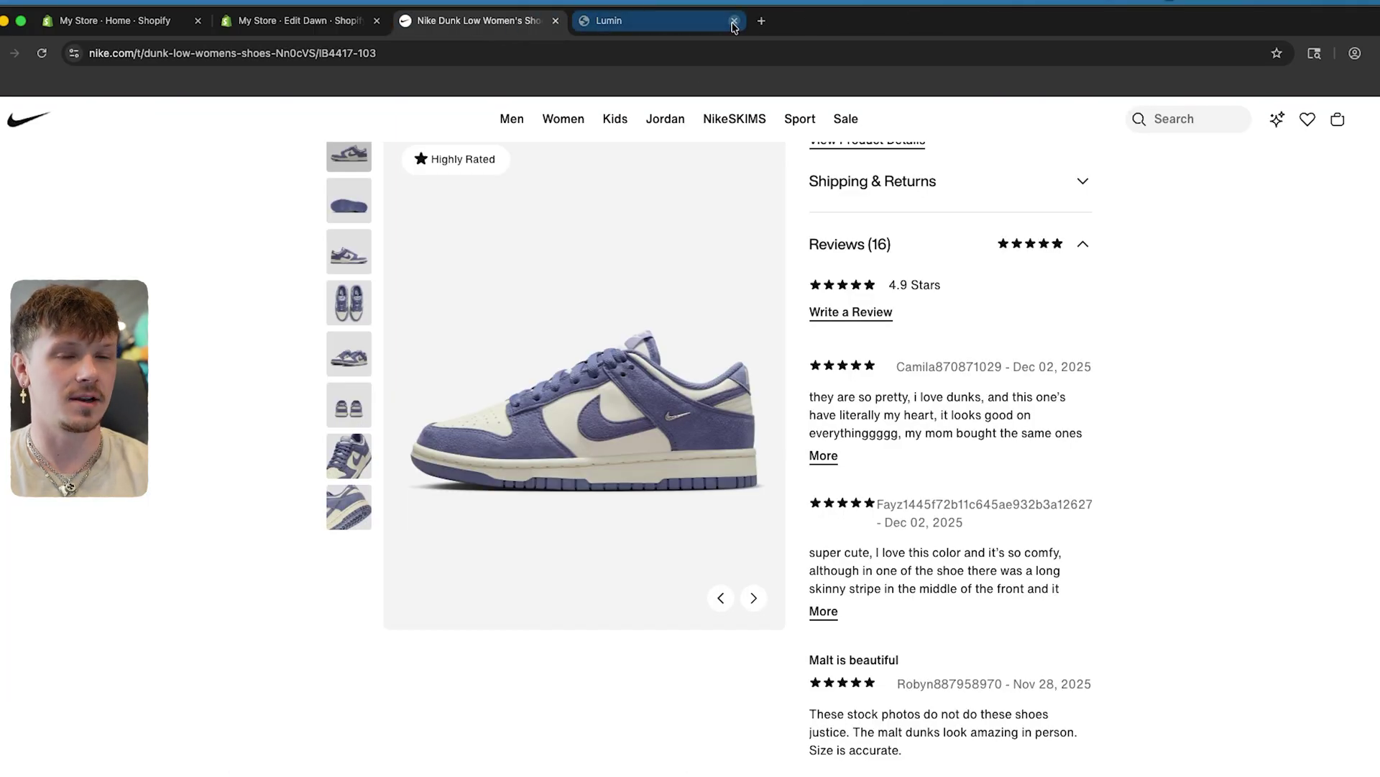
key("ctrl+shift+Tab")
left_click(1240, 481)
left_click(203, 285)
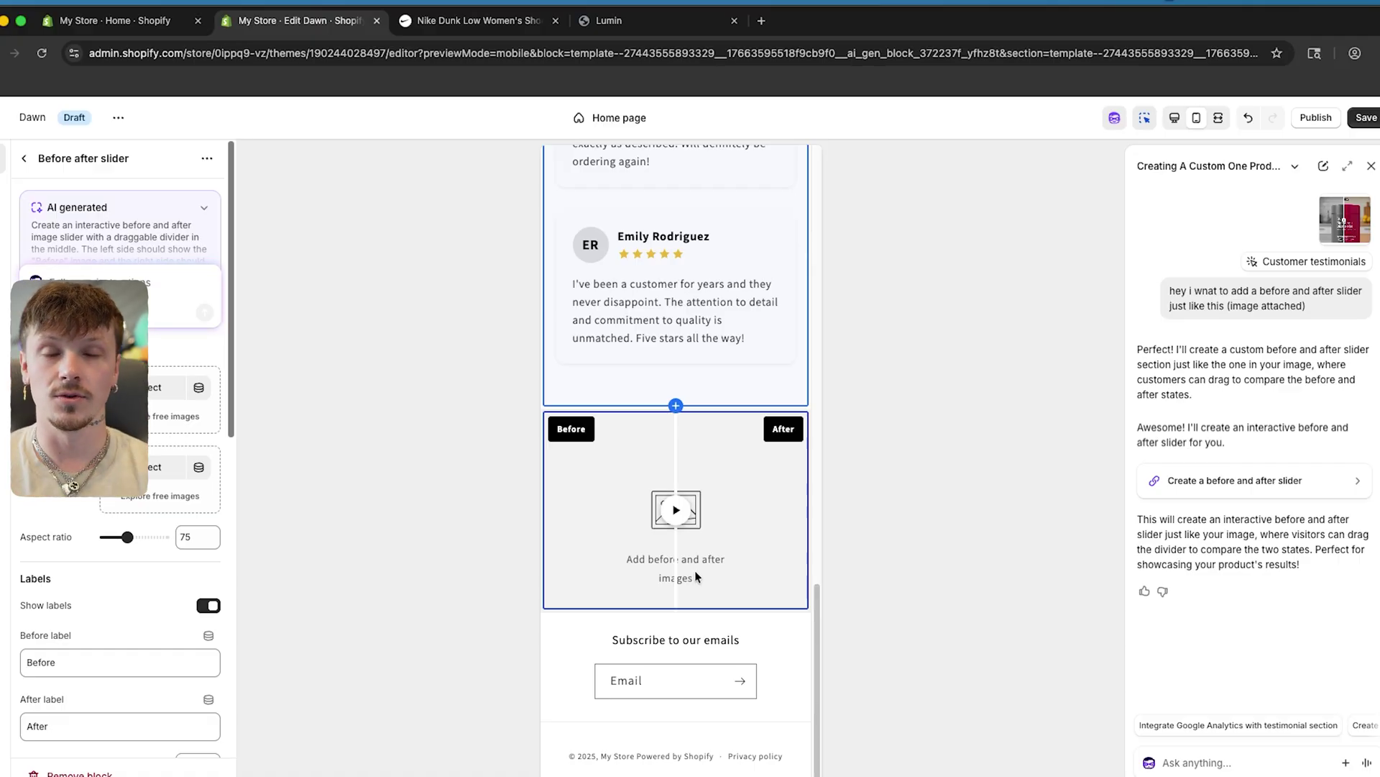
left_click(694, 570)
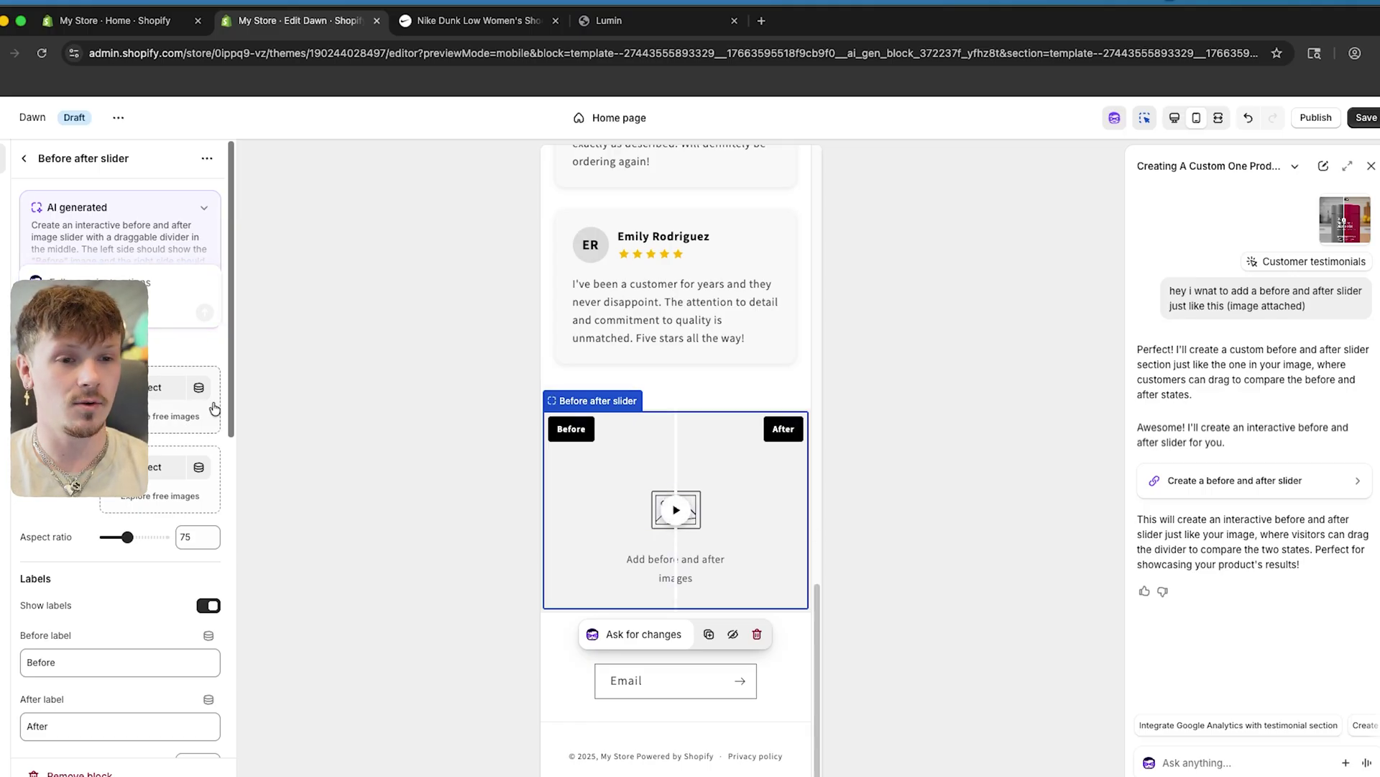
Set the keychain screenshot as the slider's Before image and the second screenshot as its After image
left_click(179, 388)
left_click(661, 439)
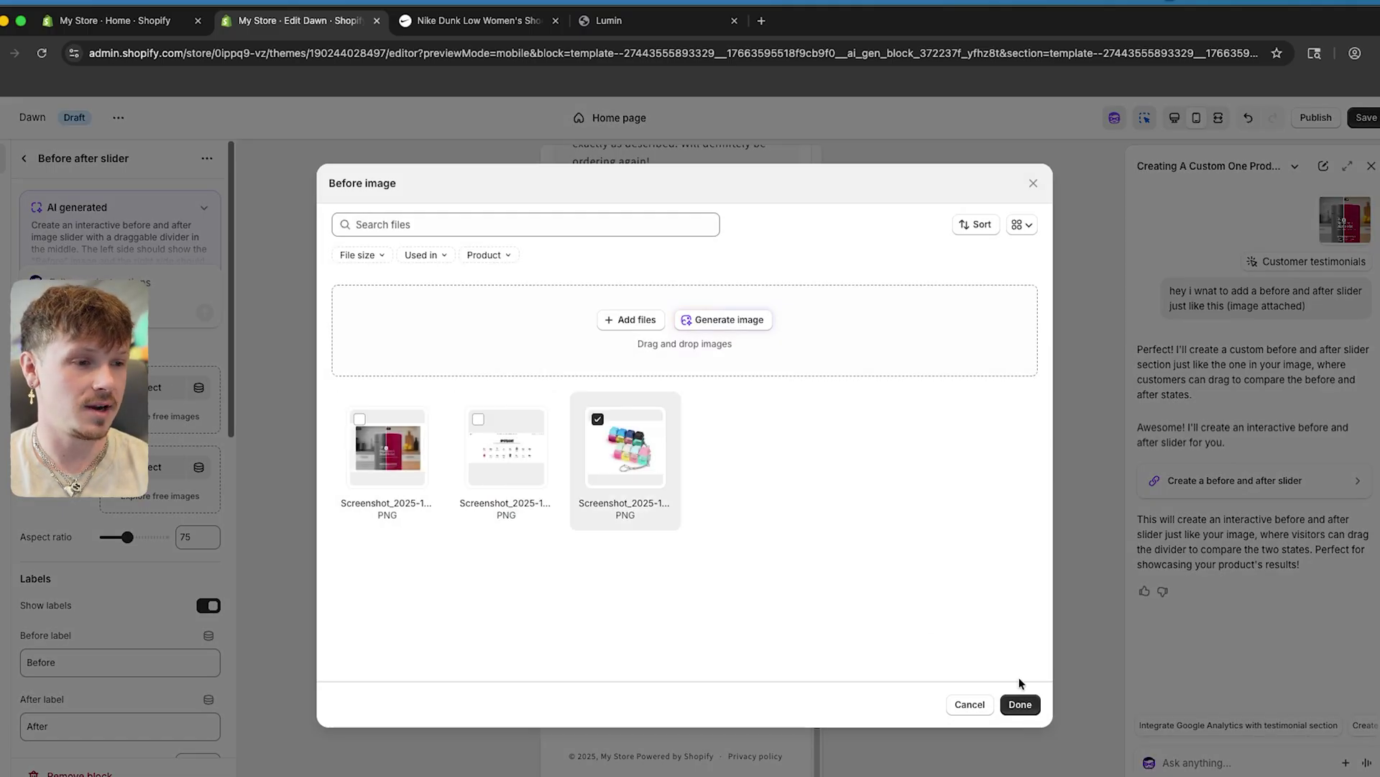
left_click(1020, 704)
left_click(179, 467)
left_click(506, 449)
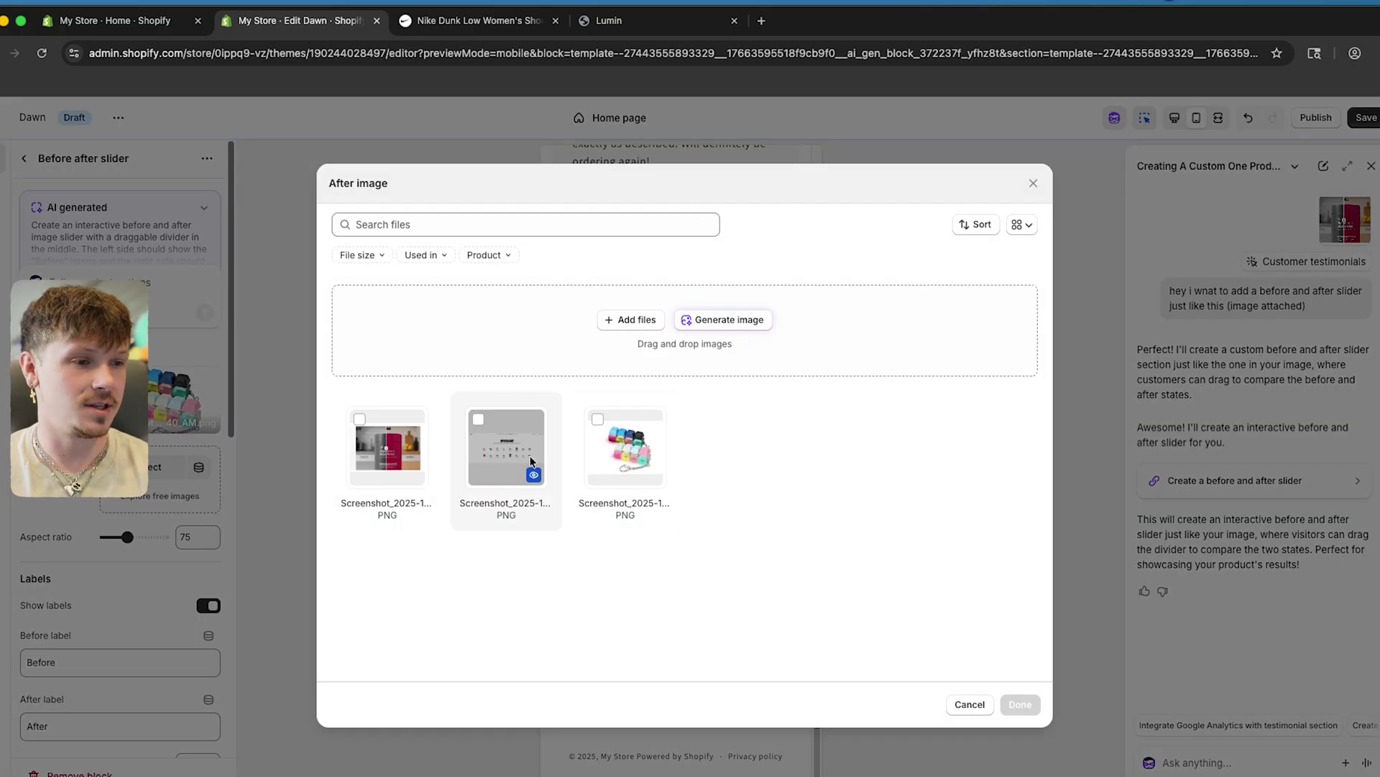
left_click(1020, 703)
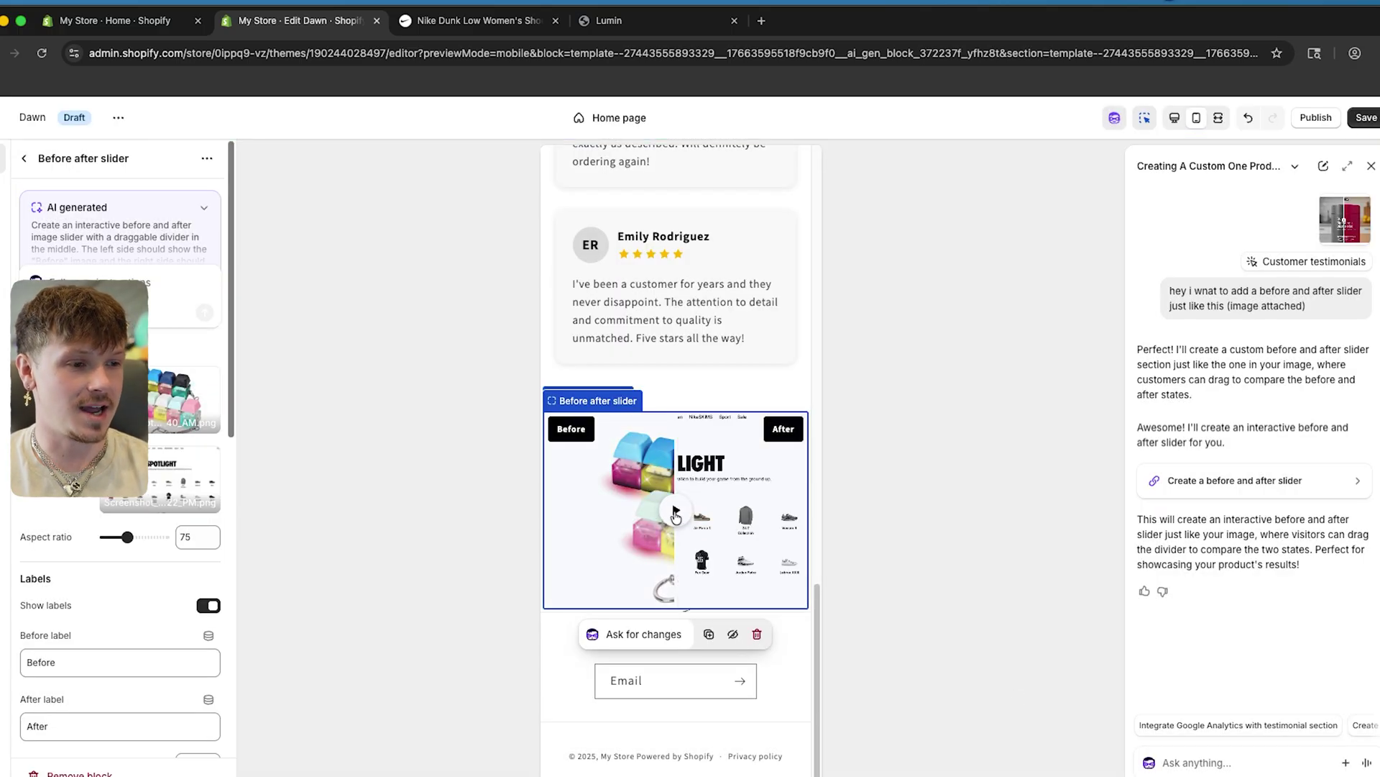
left_click_drag(673, 489, 647, 516)
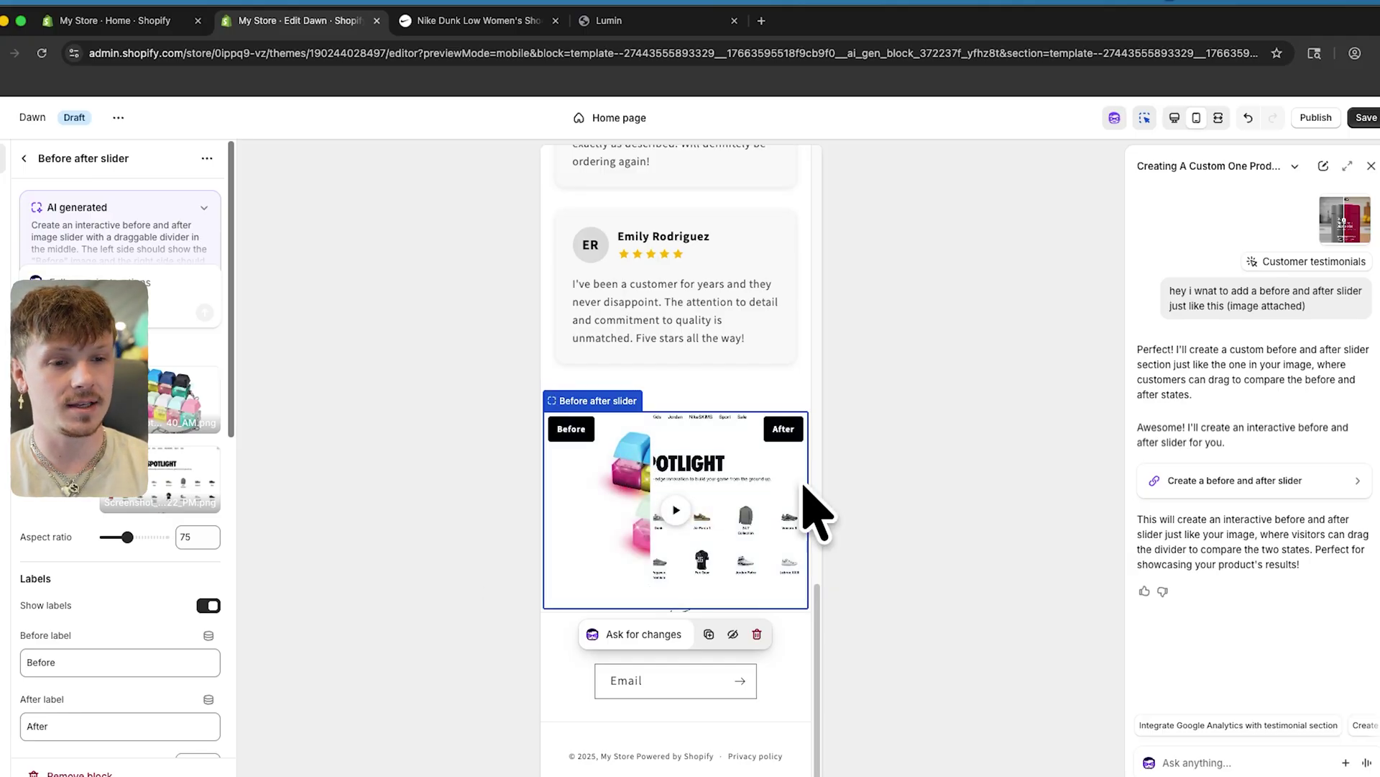
left_click(609, 20)
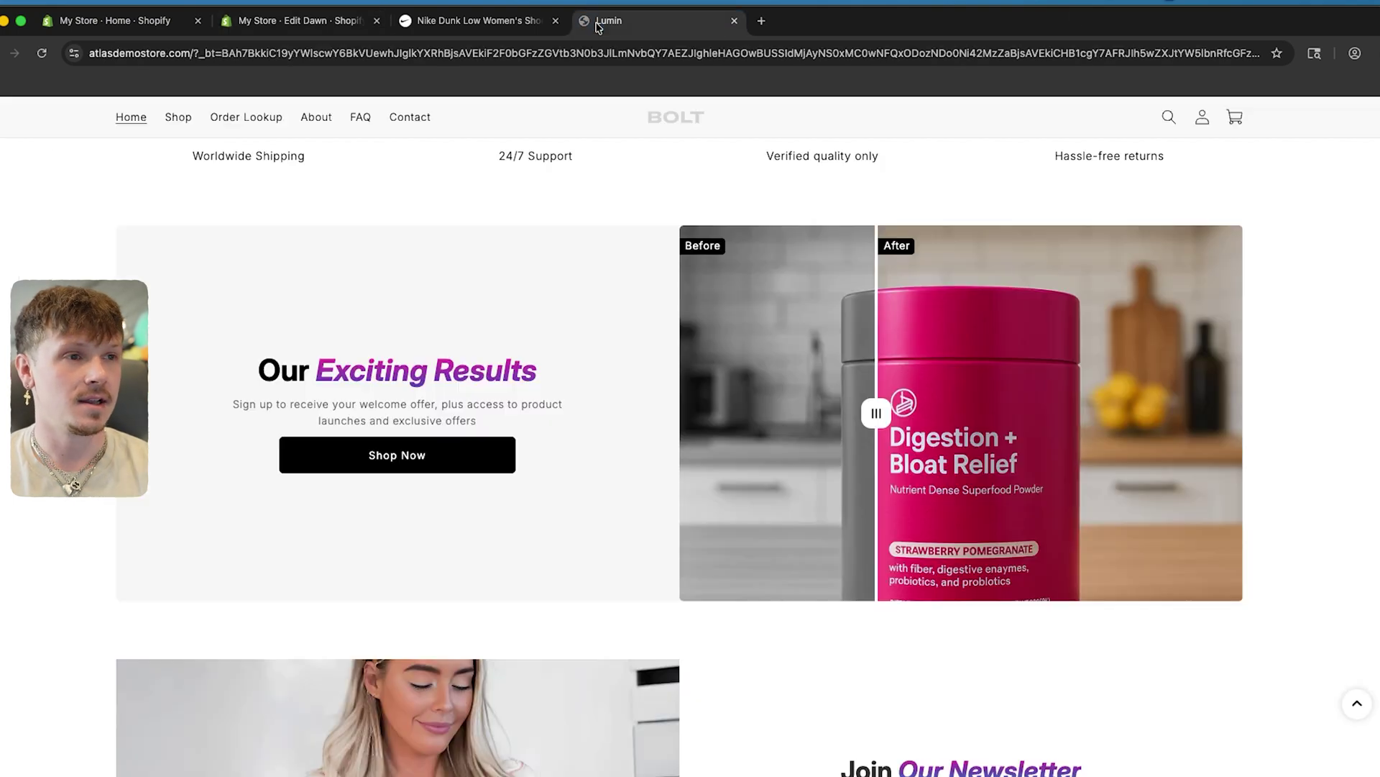
left_click_drag(878, 411, 896, 412)
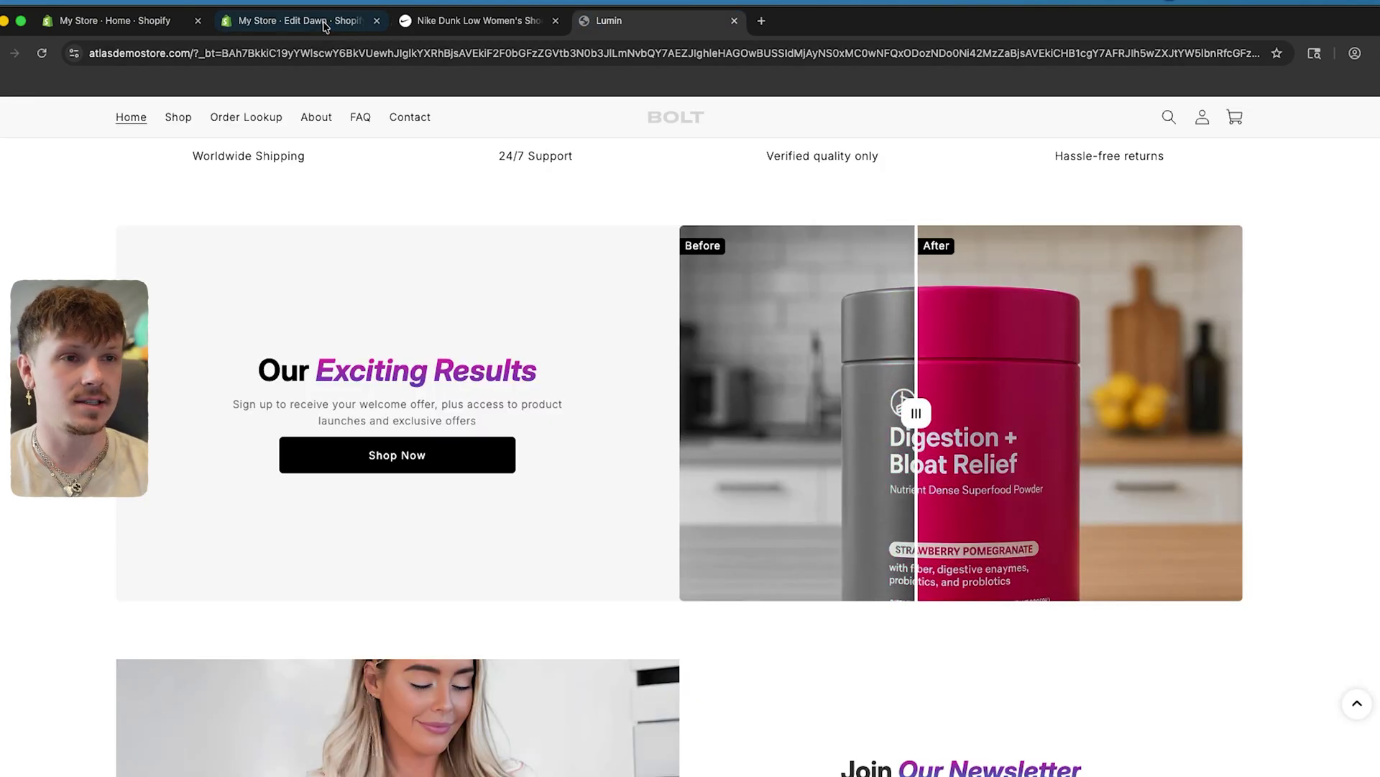
left_click(360, 20)
left_click_drag(674, 513, 640, 511)
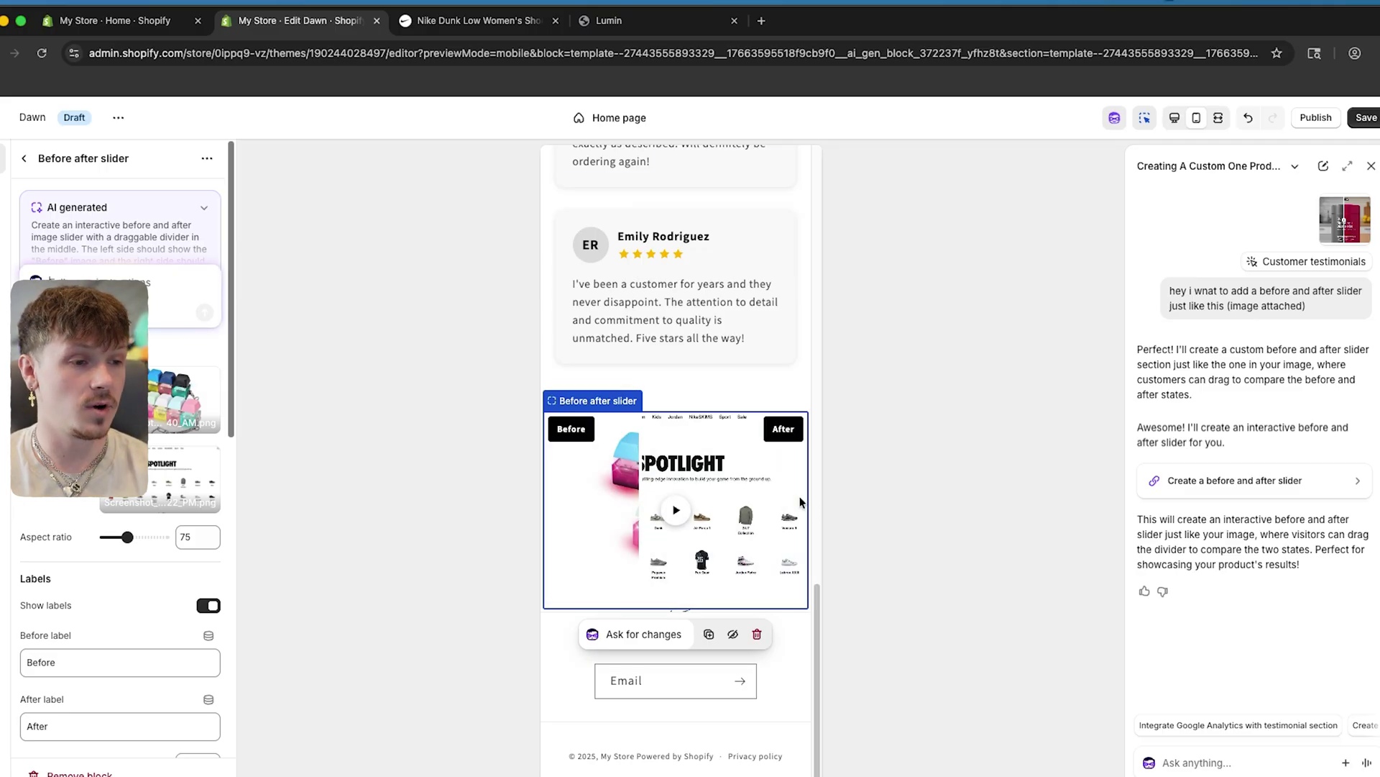
mouse_move(129, 478)
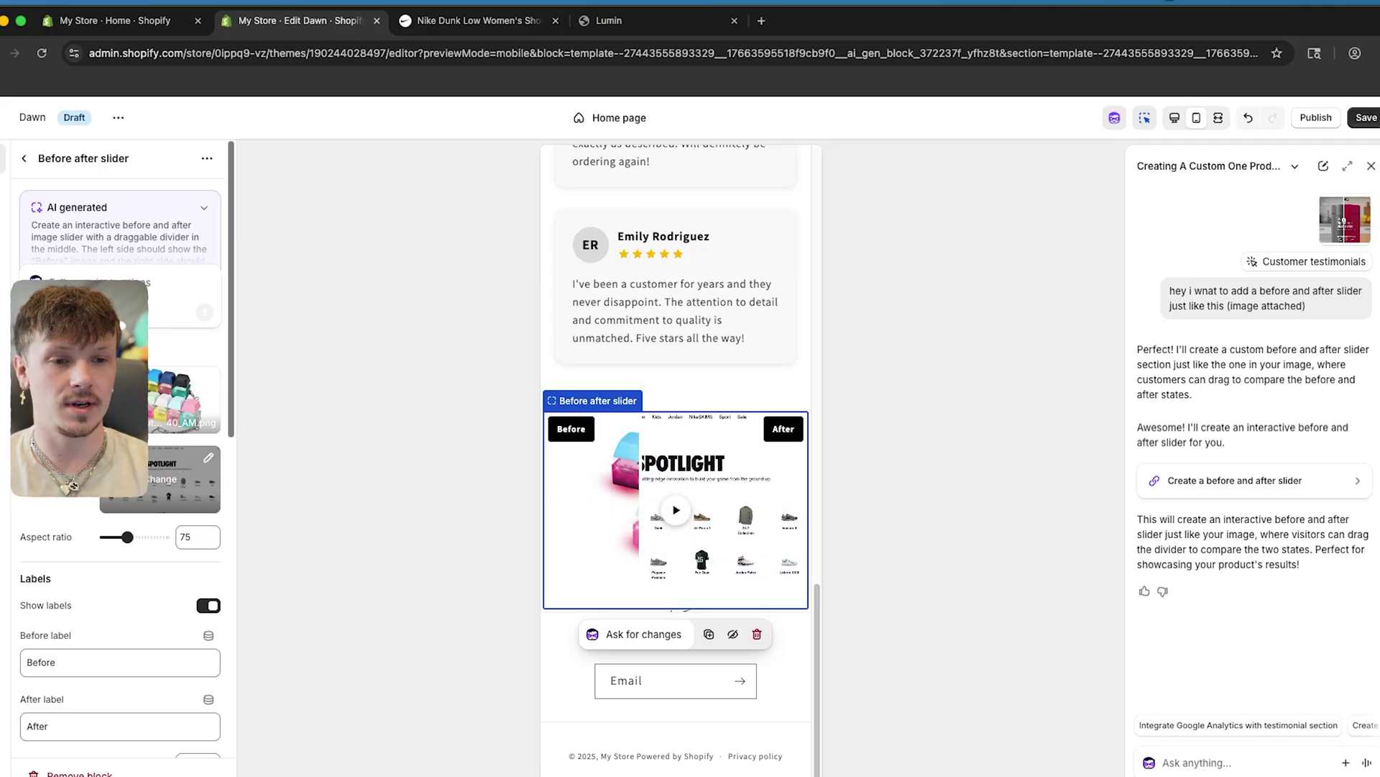
Replace the slider's After image with the colourful keychain photo from the library
left_click(162, 479)
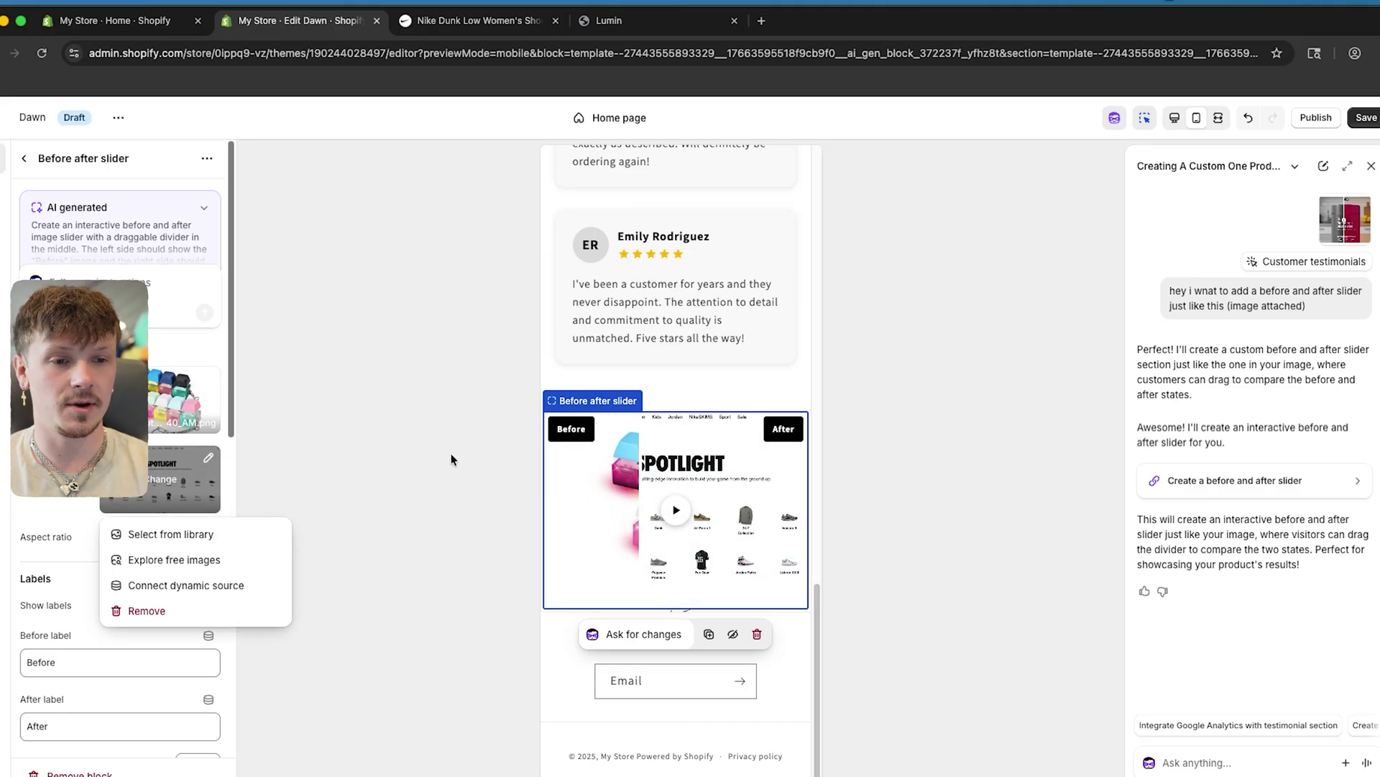
left_click(173, 535)
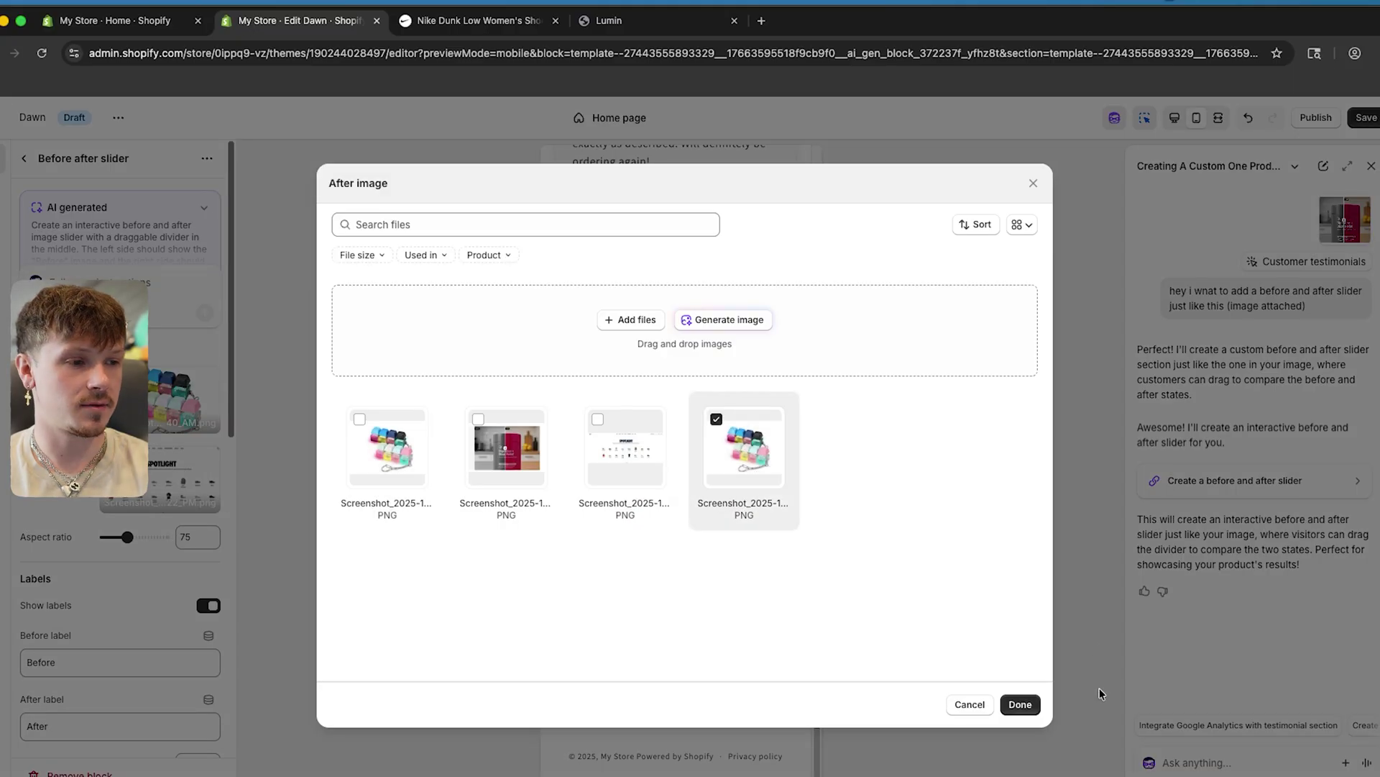
left_click(1020, 705)
left_click(665, 511)
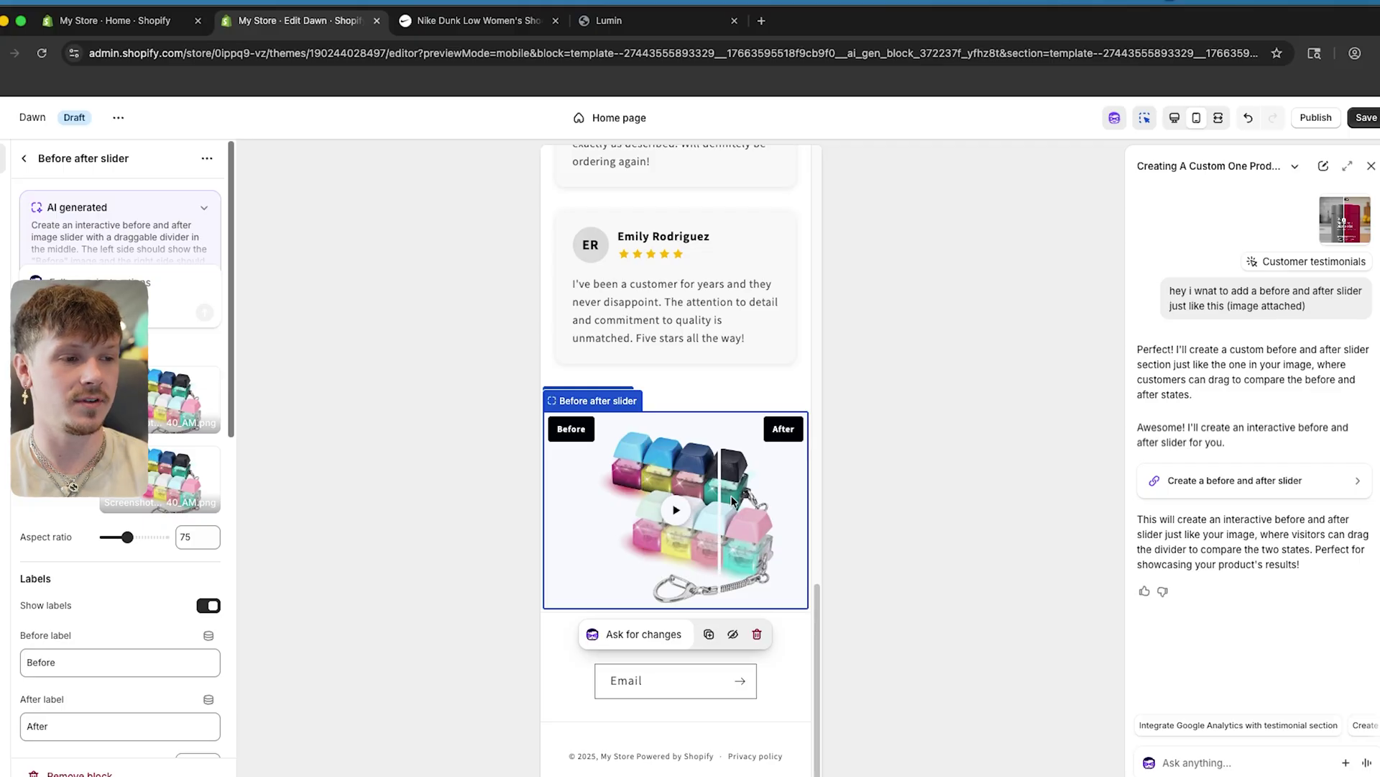
left_click(150, 404)
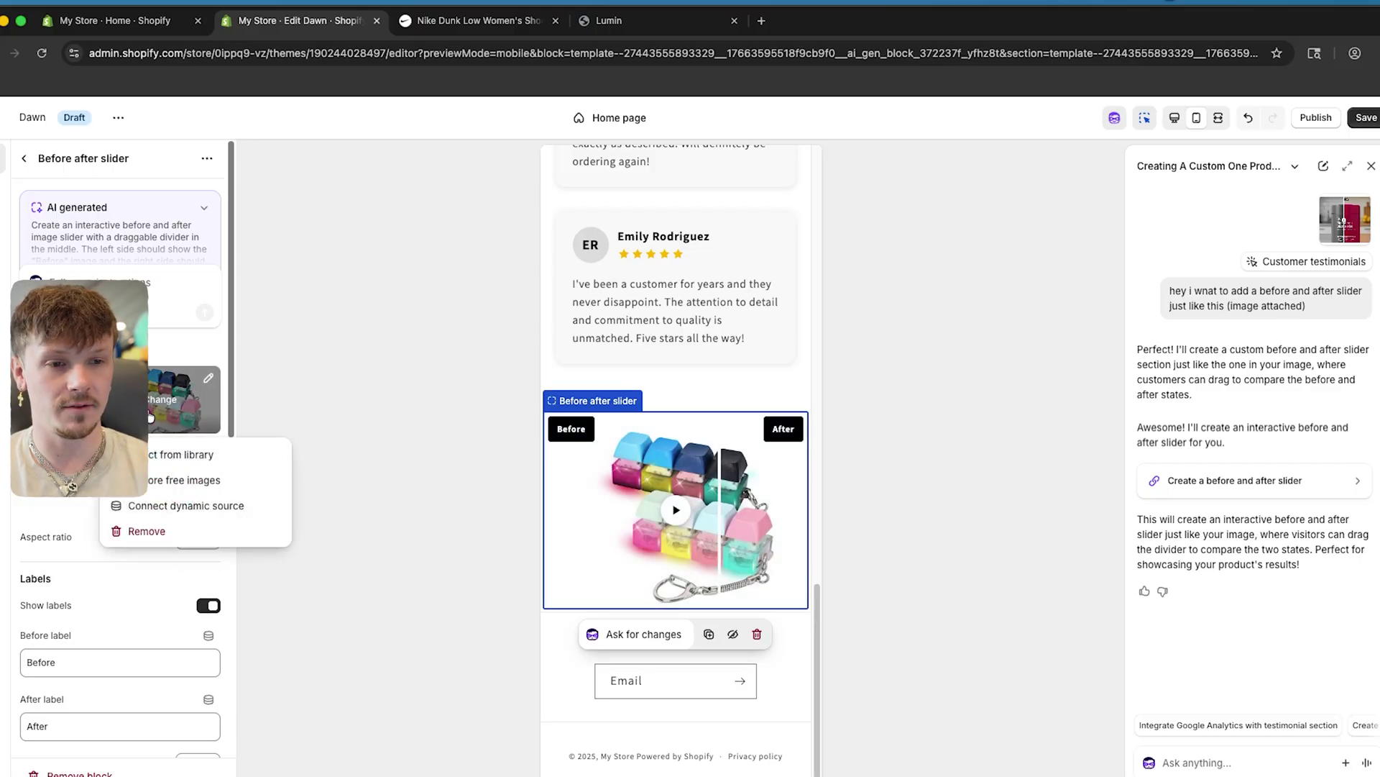
left_click(173, 392)
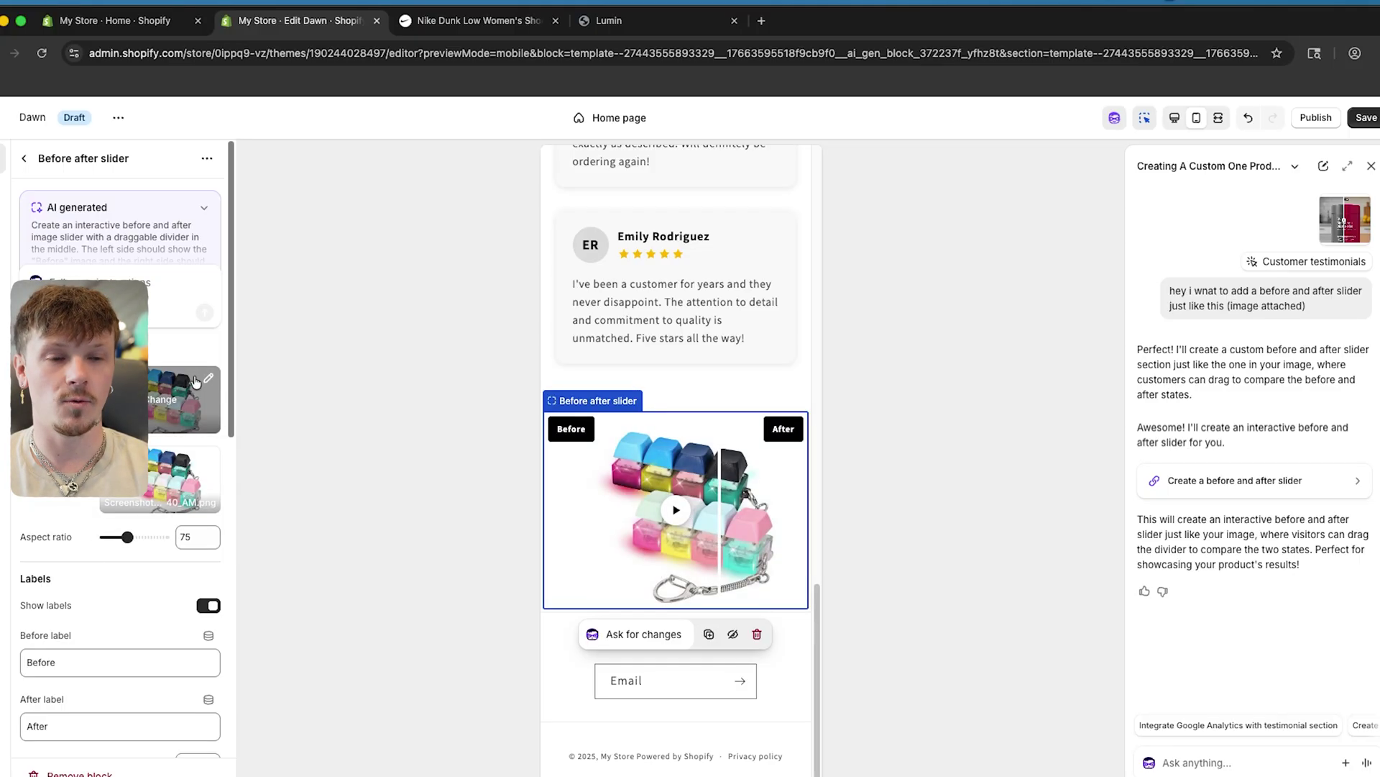
Regenerate the Before keychain photo in black and white with an AI prompt and save it
left_click(206, 379)
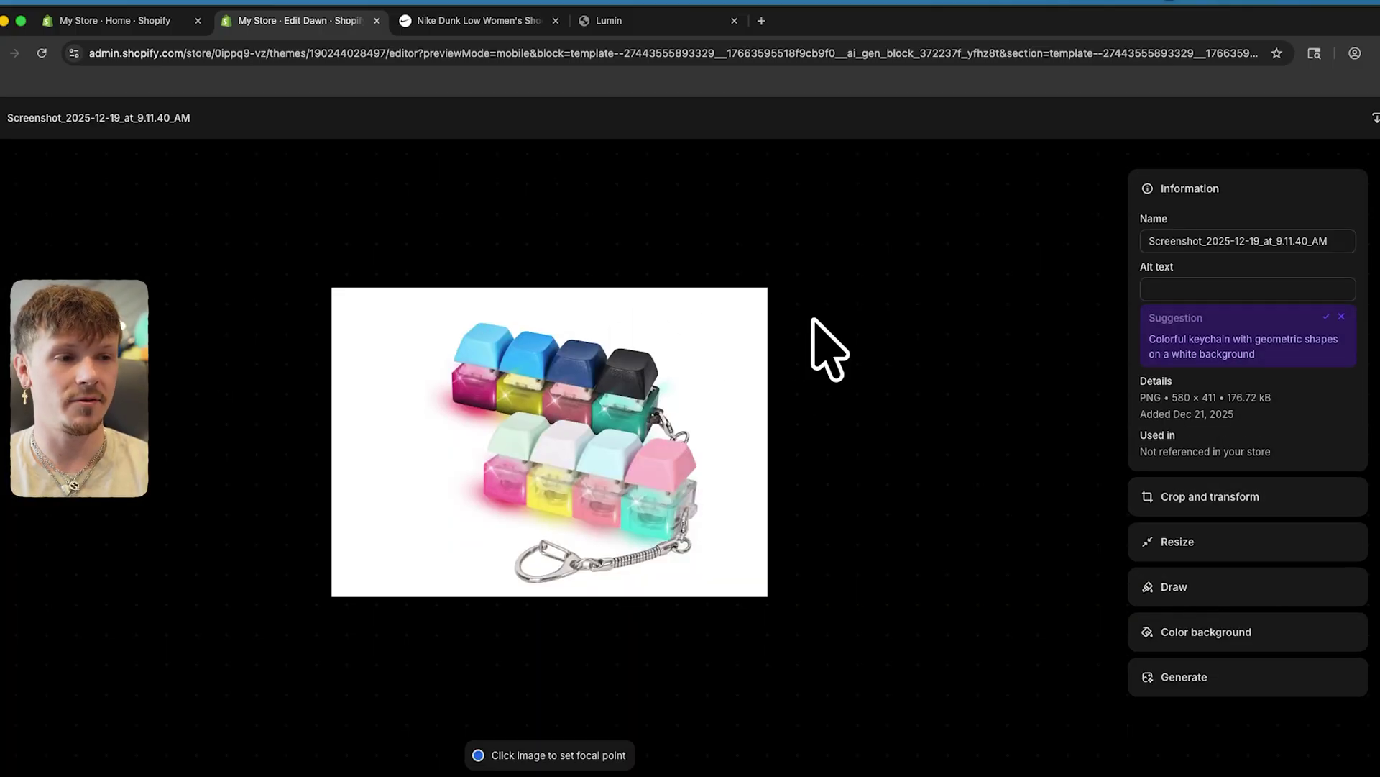
left_click(1199, 687)
left_click(1180, 474)
type("make t")
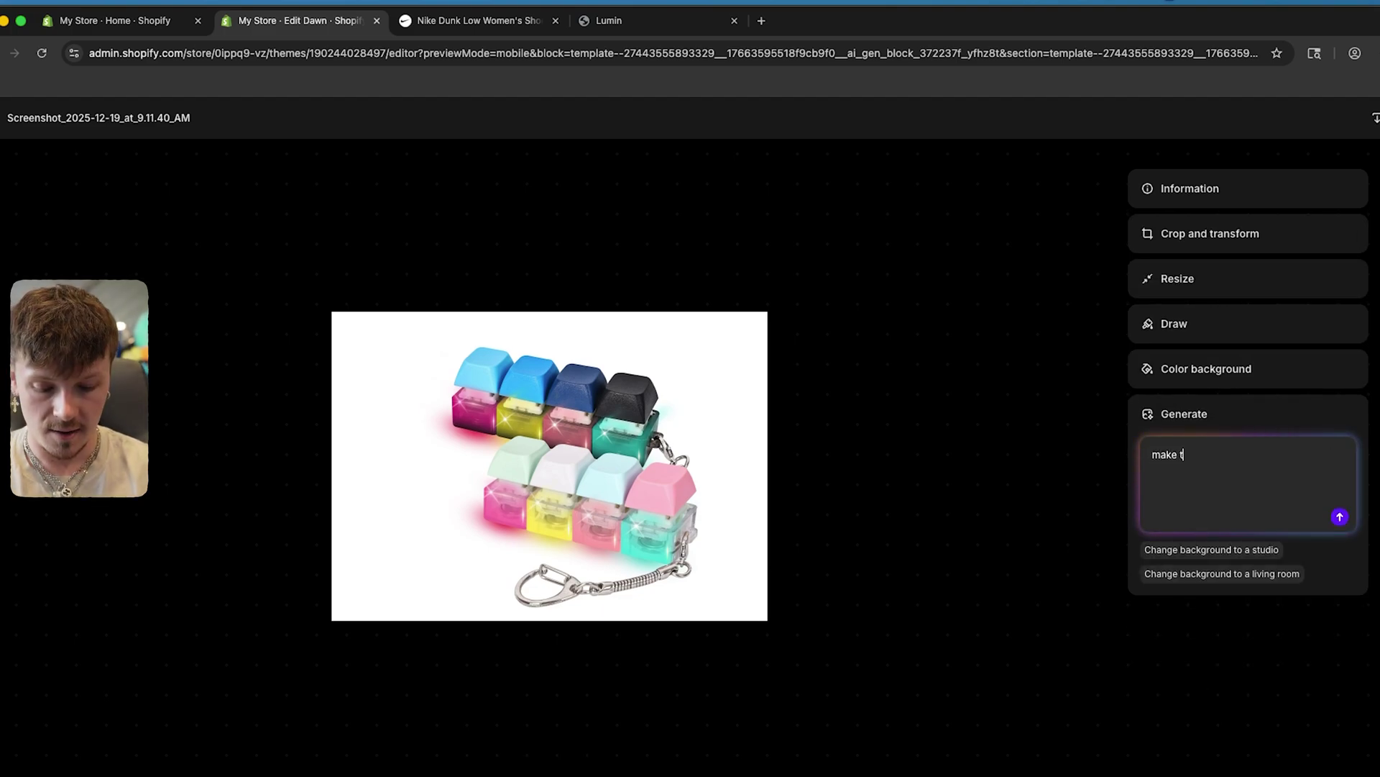
type("his photo blak")
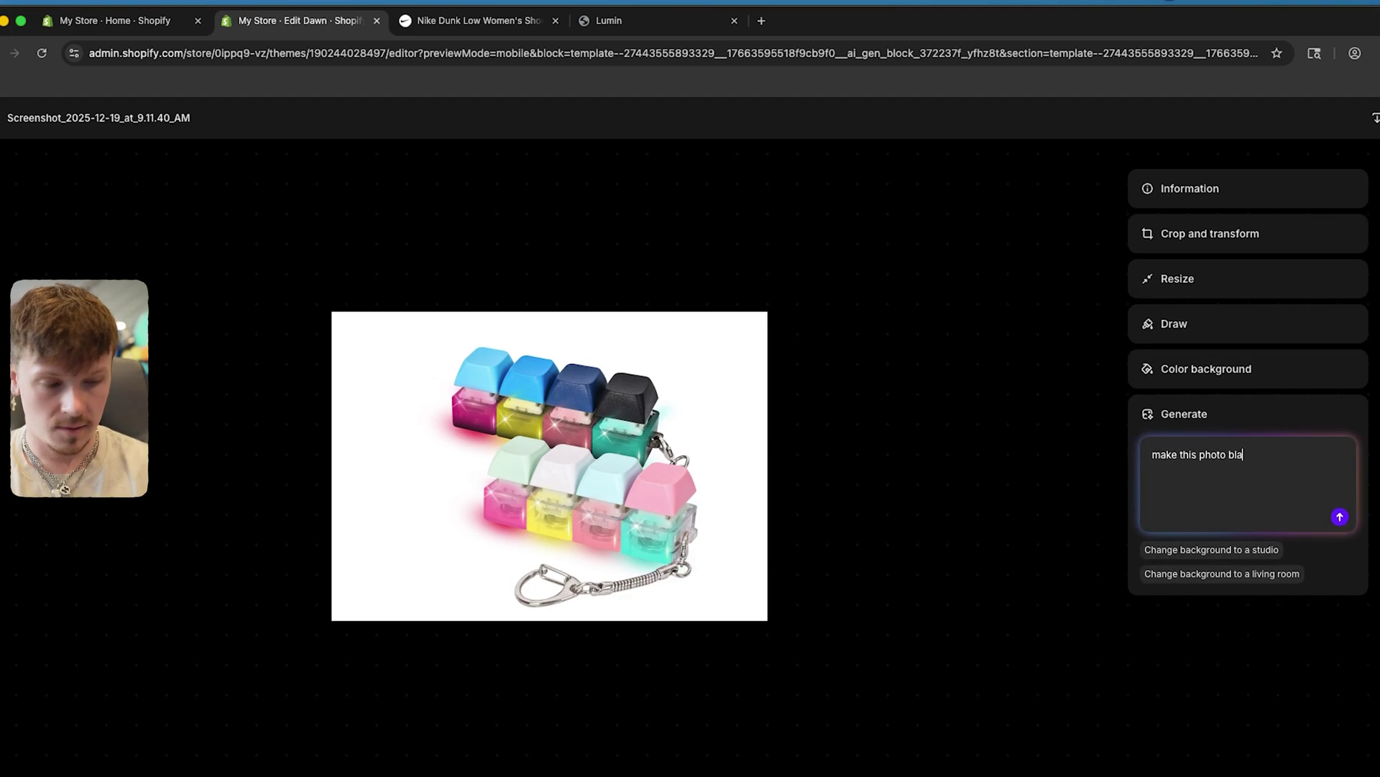
key("BackSpace")
key("BackSpace")
type("ack and white")
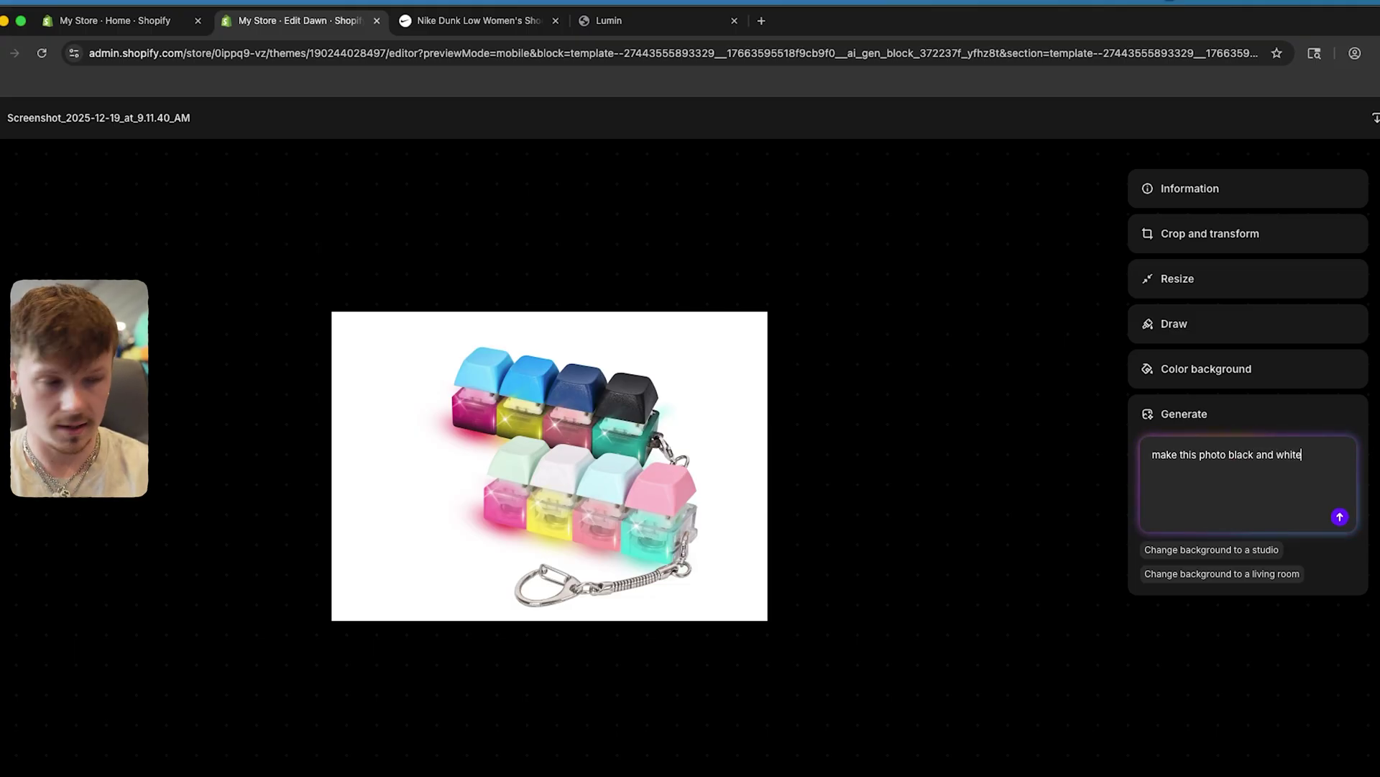
key("Return")
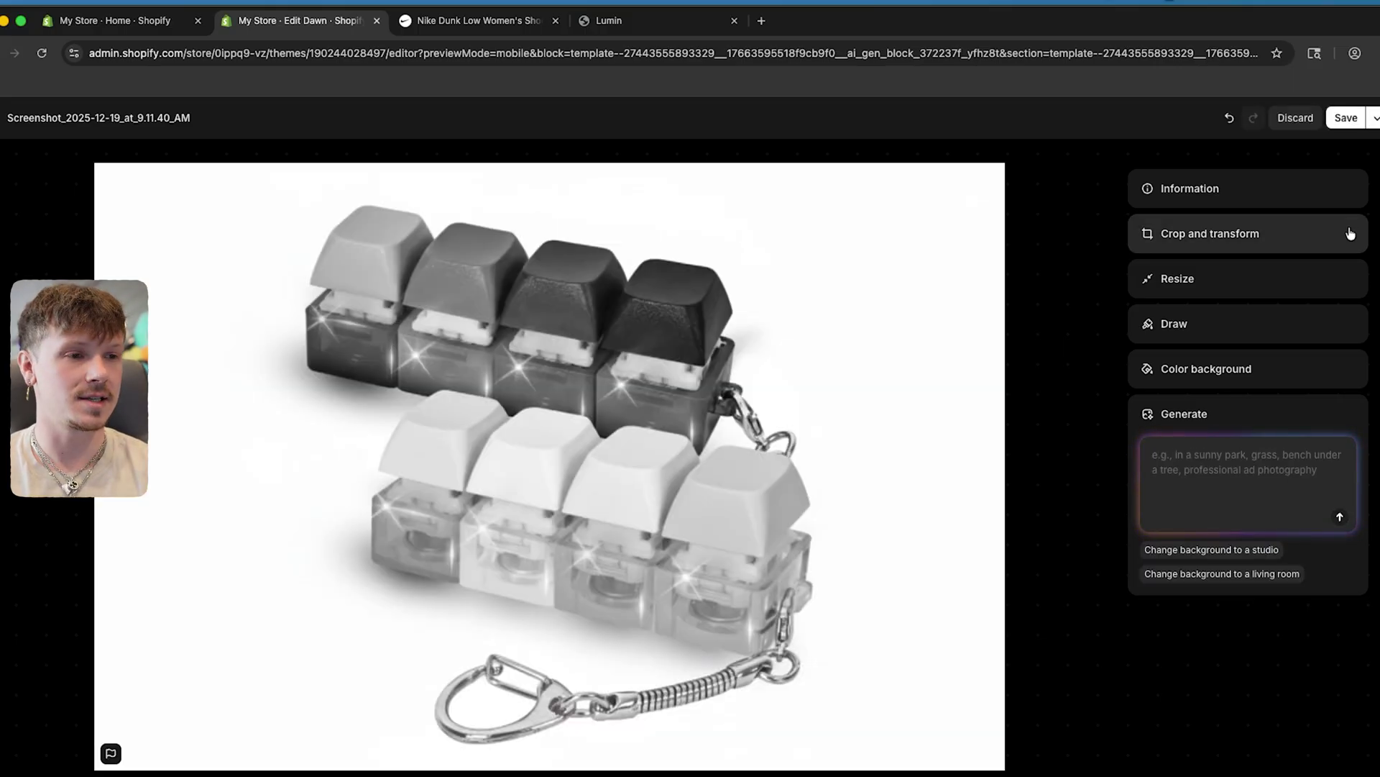
left_click(1348, 126)
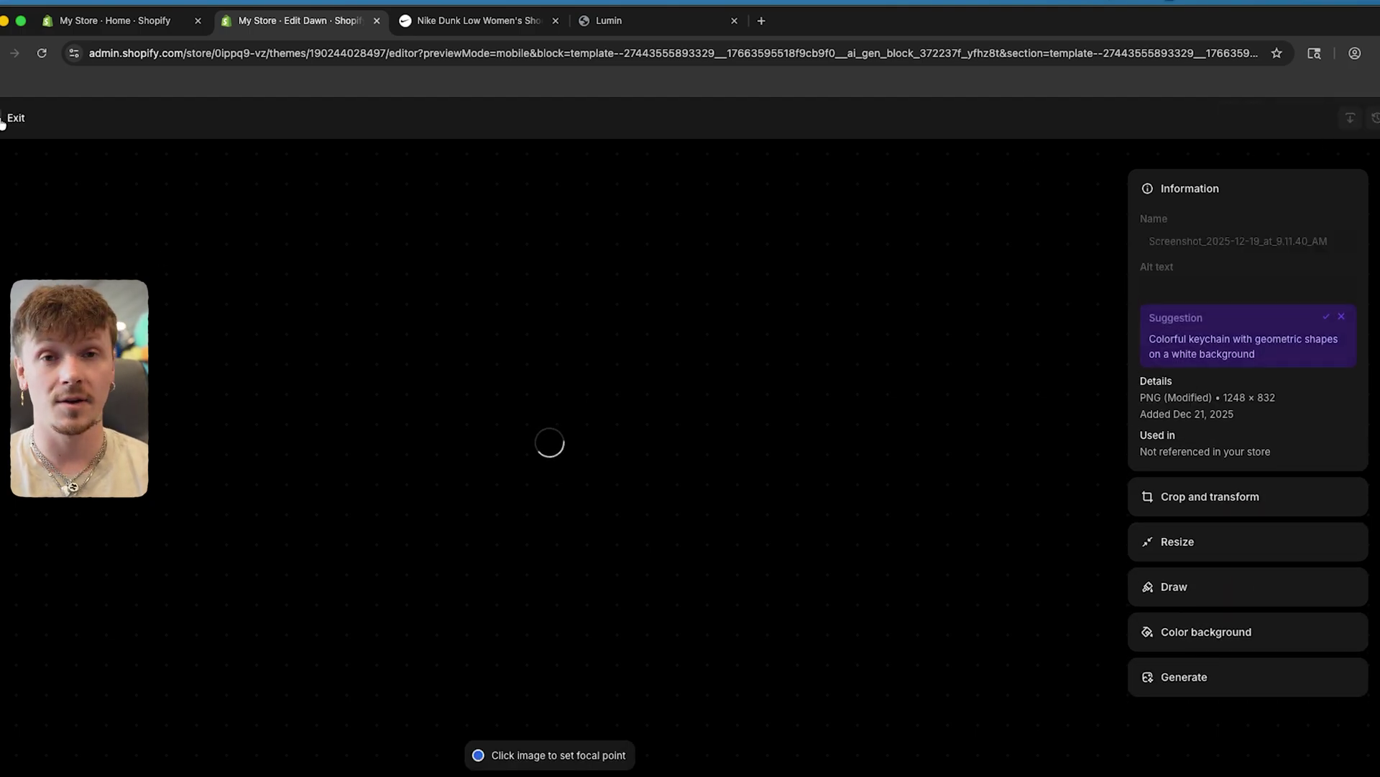
left_click(3, 121)
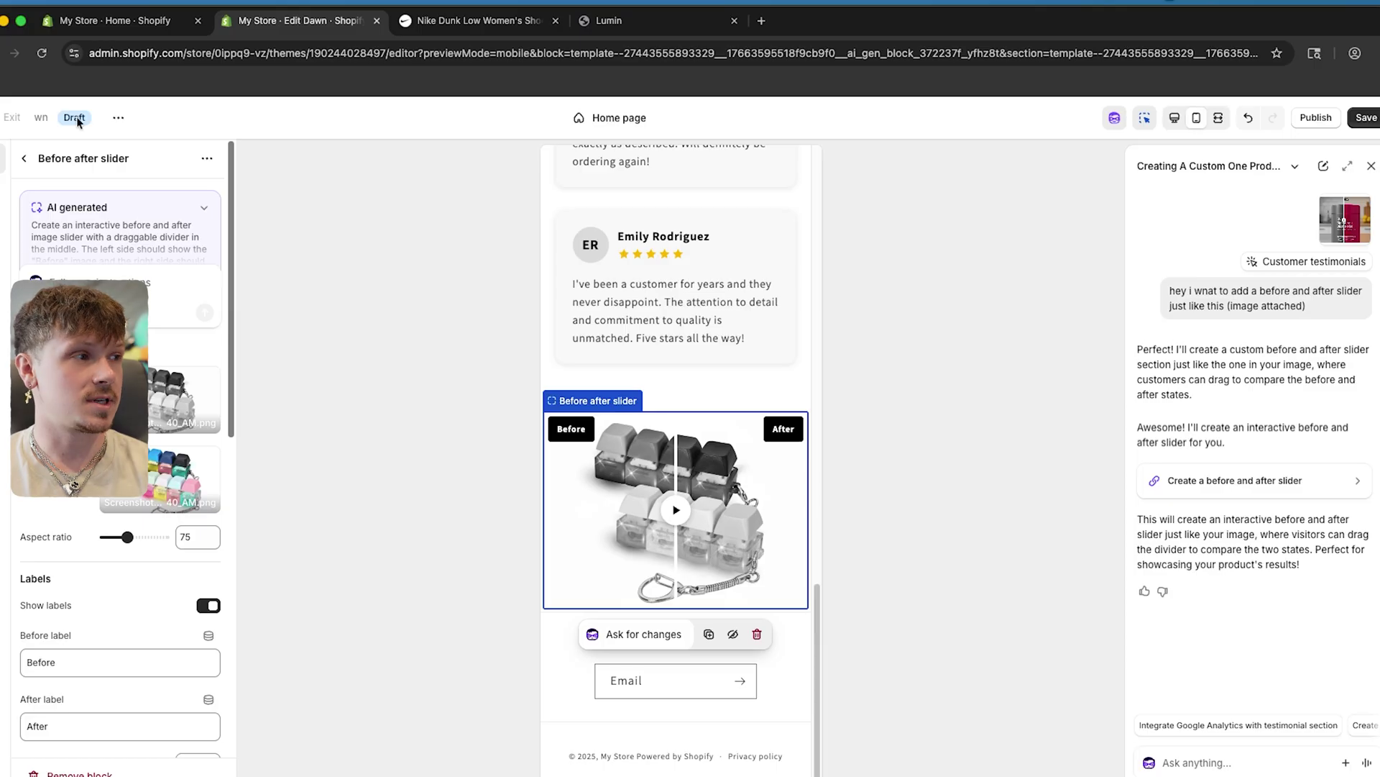
Set the colour keychain photo as the After image and save the theme changes
left_click(665, 513)
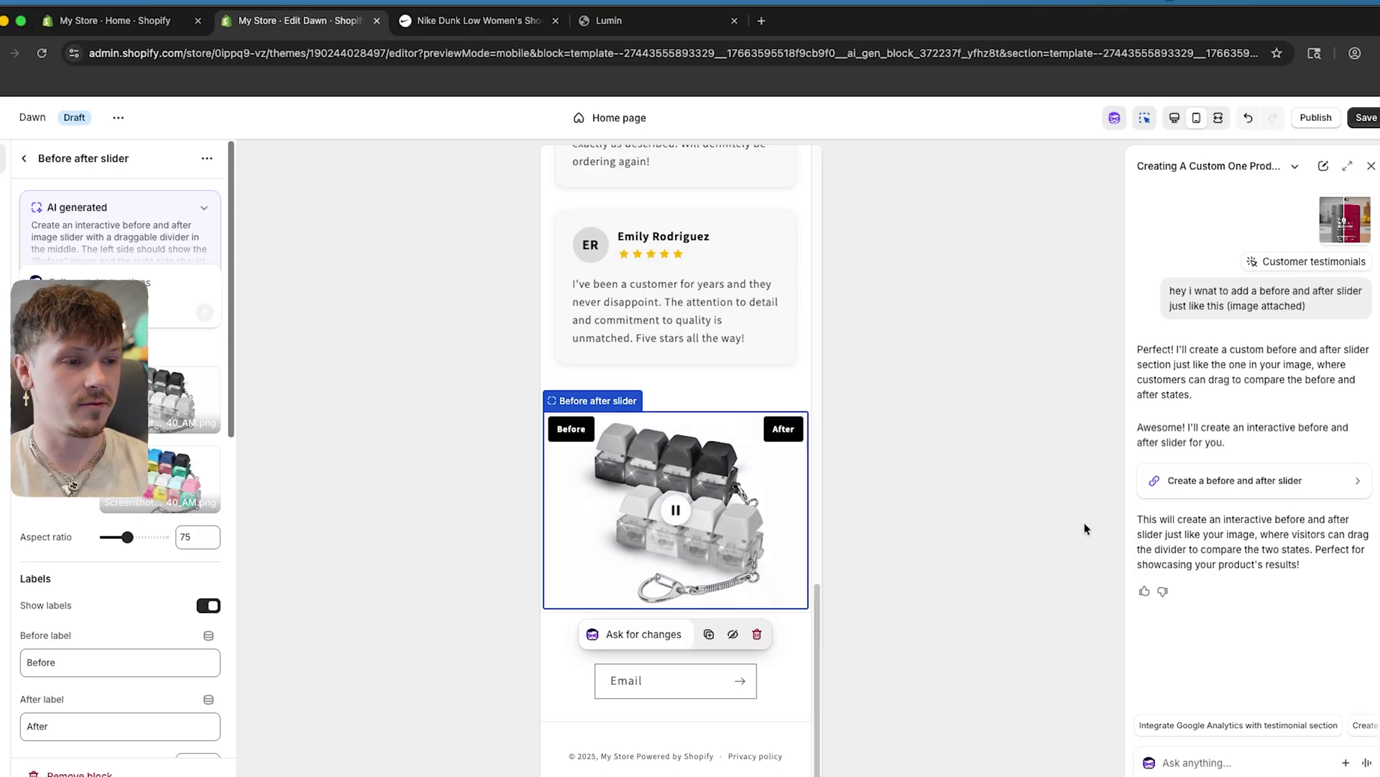
left_click(177, 478)
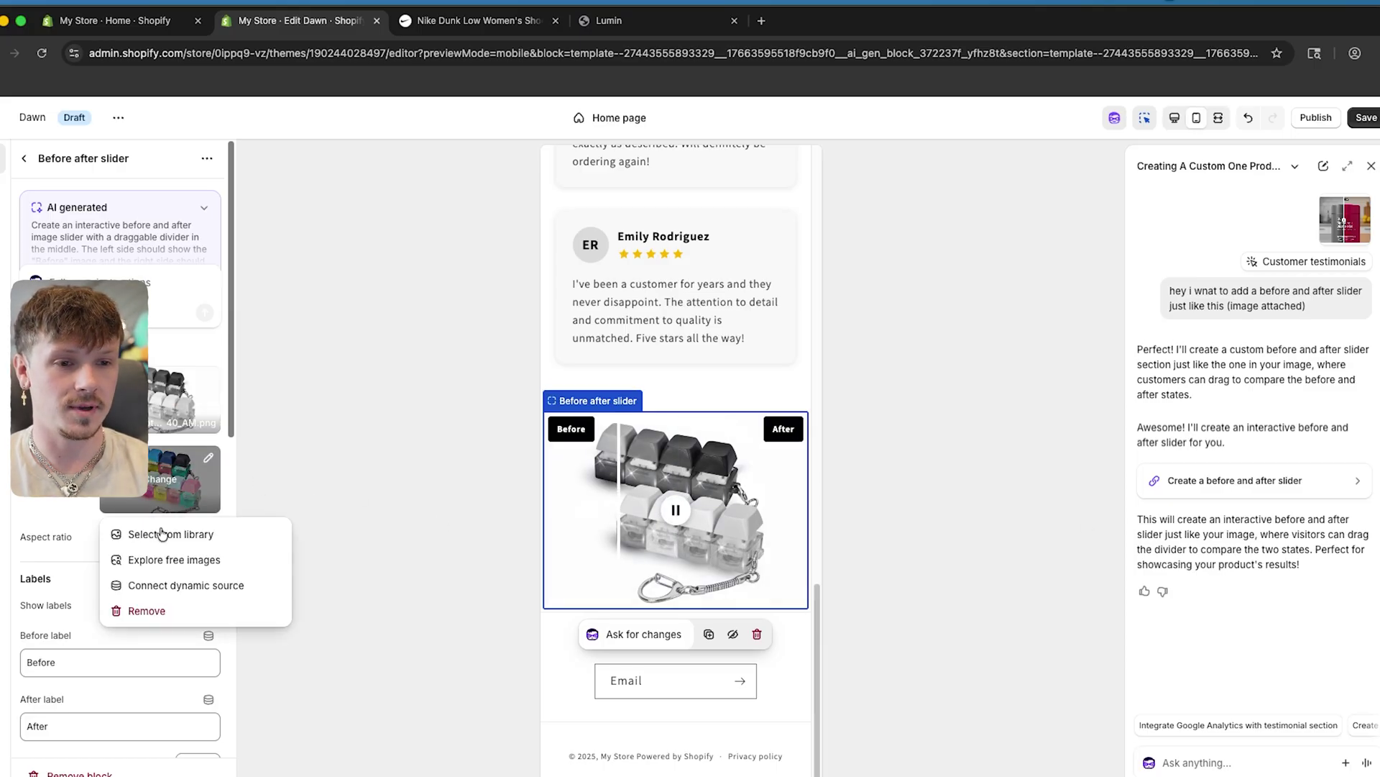
left_click(164, 533)
left_click(387, 446)
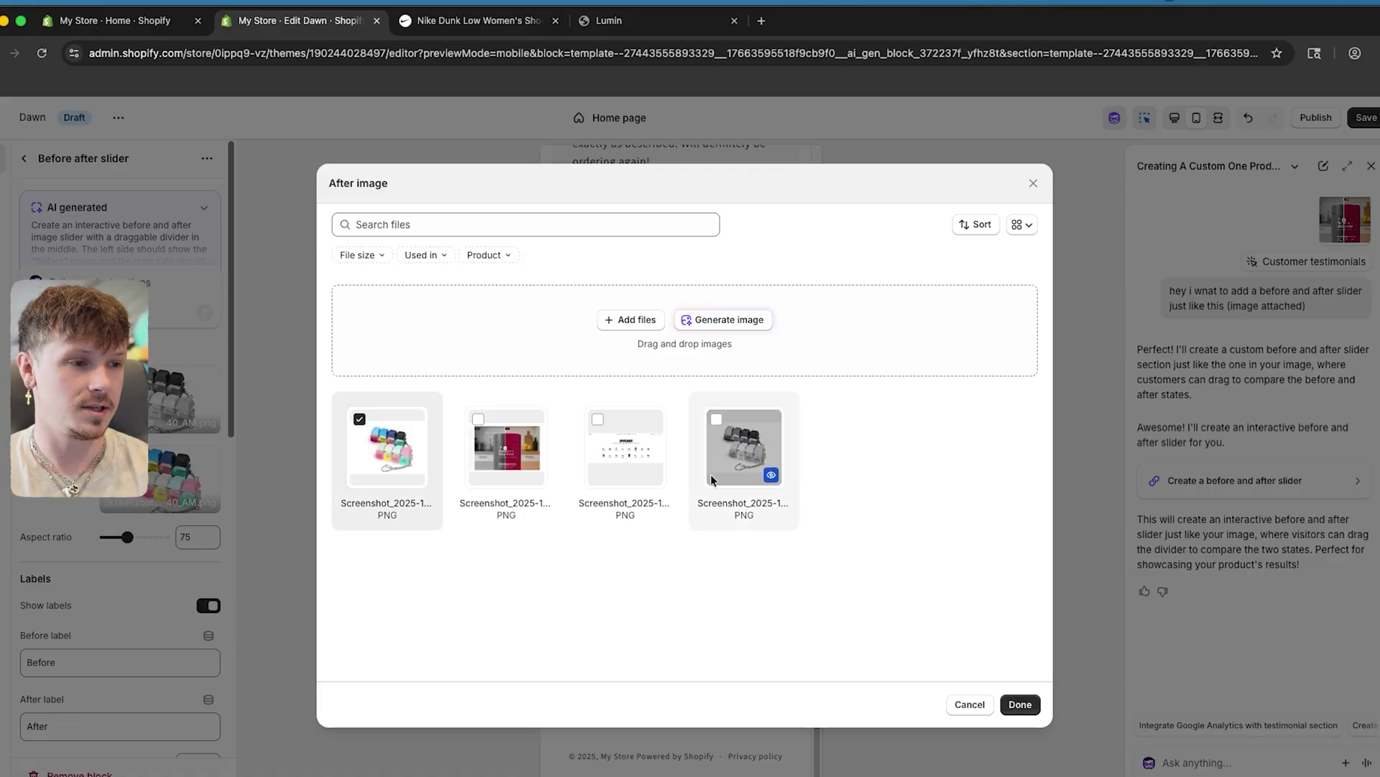
left_click(1020, 704)
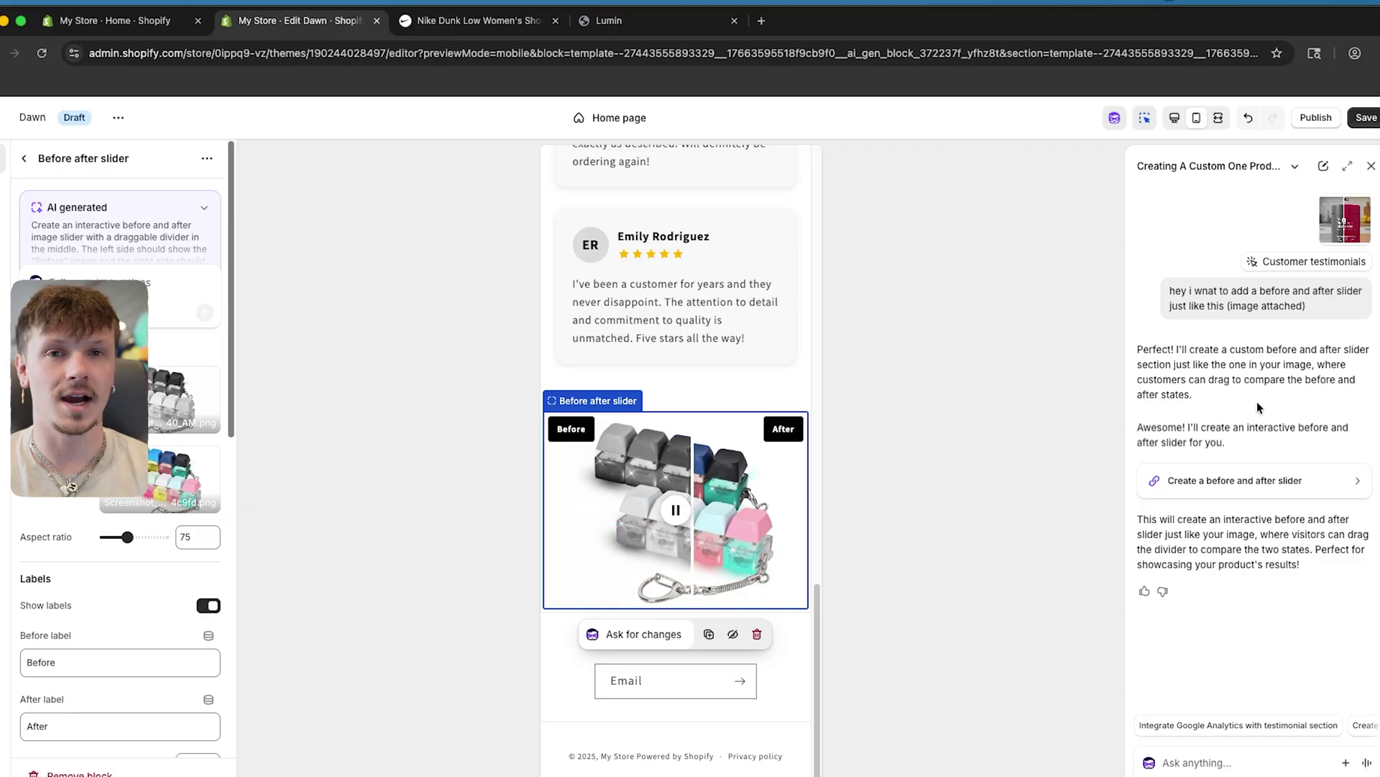
left_click(676, 512)
left_click(1367, 121)
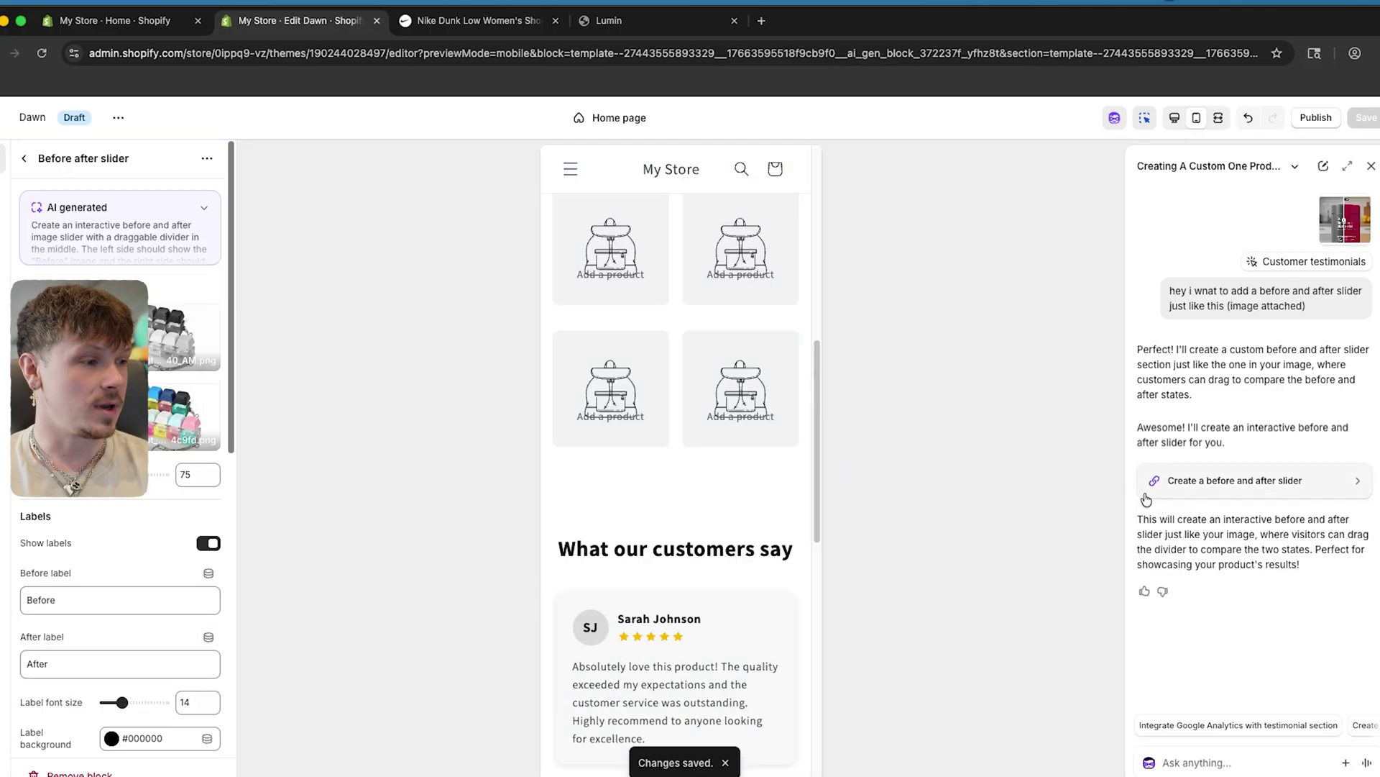
left_click(1202, 760)
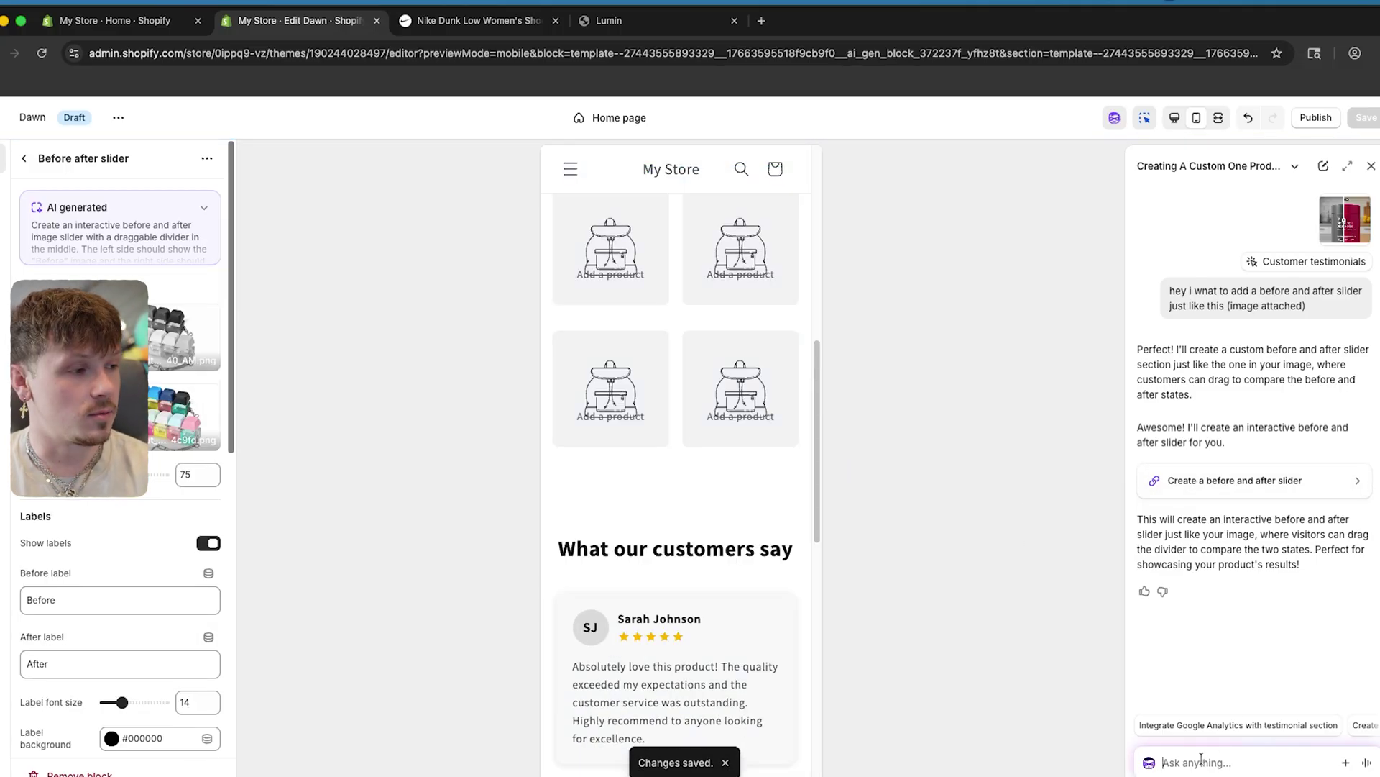